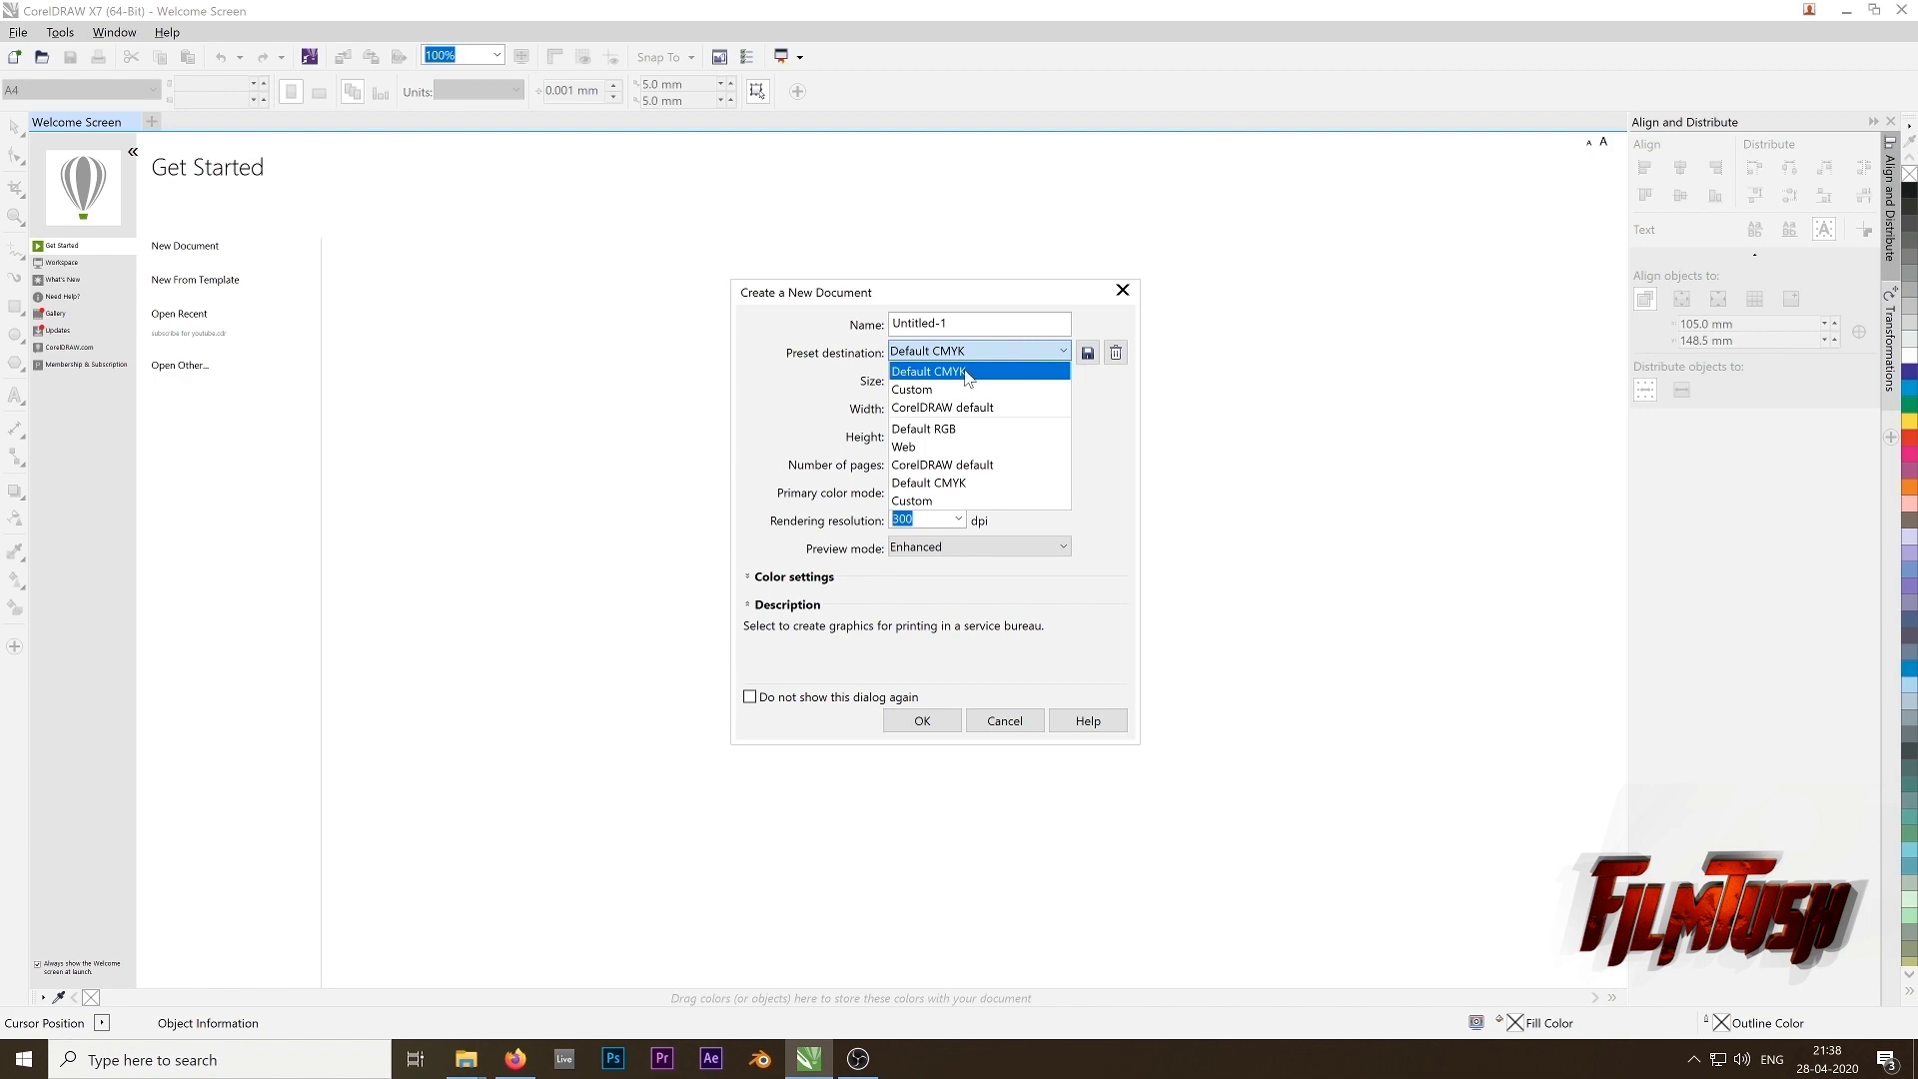
# Step: Set the new document's preset destination to Default RGB and its primary color mode to RGB
pyautogui.click(965, 377)
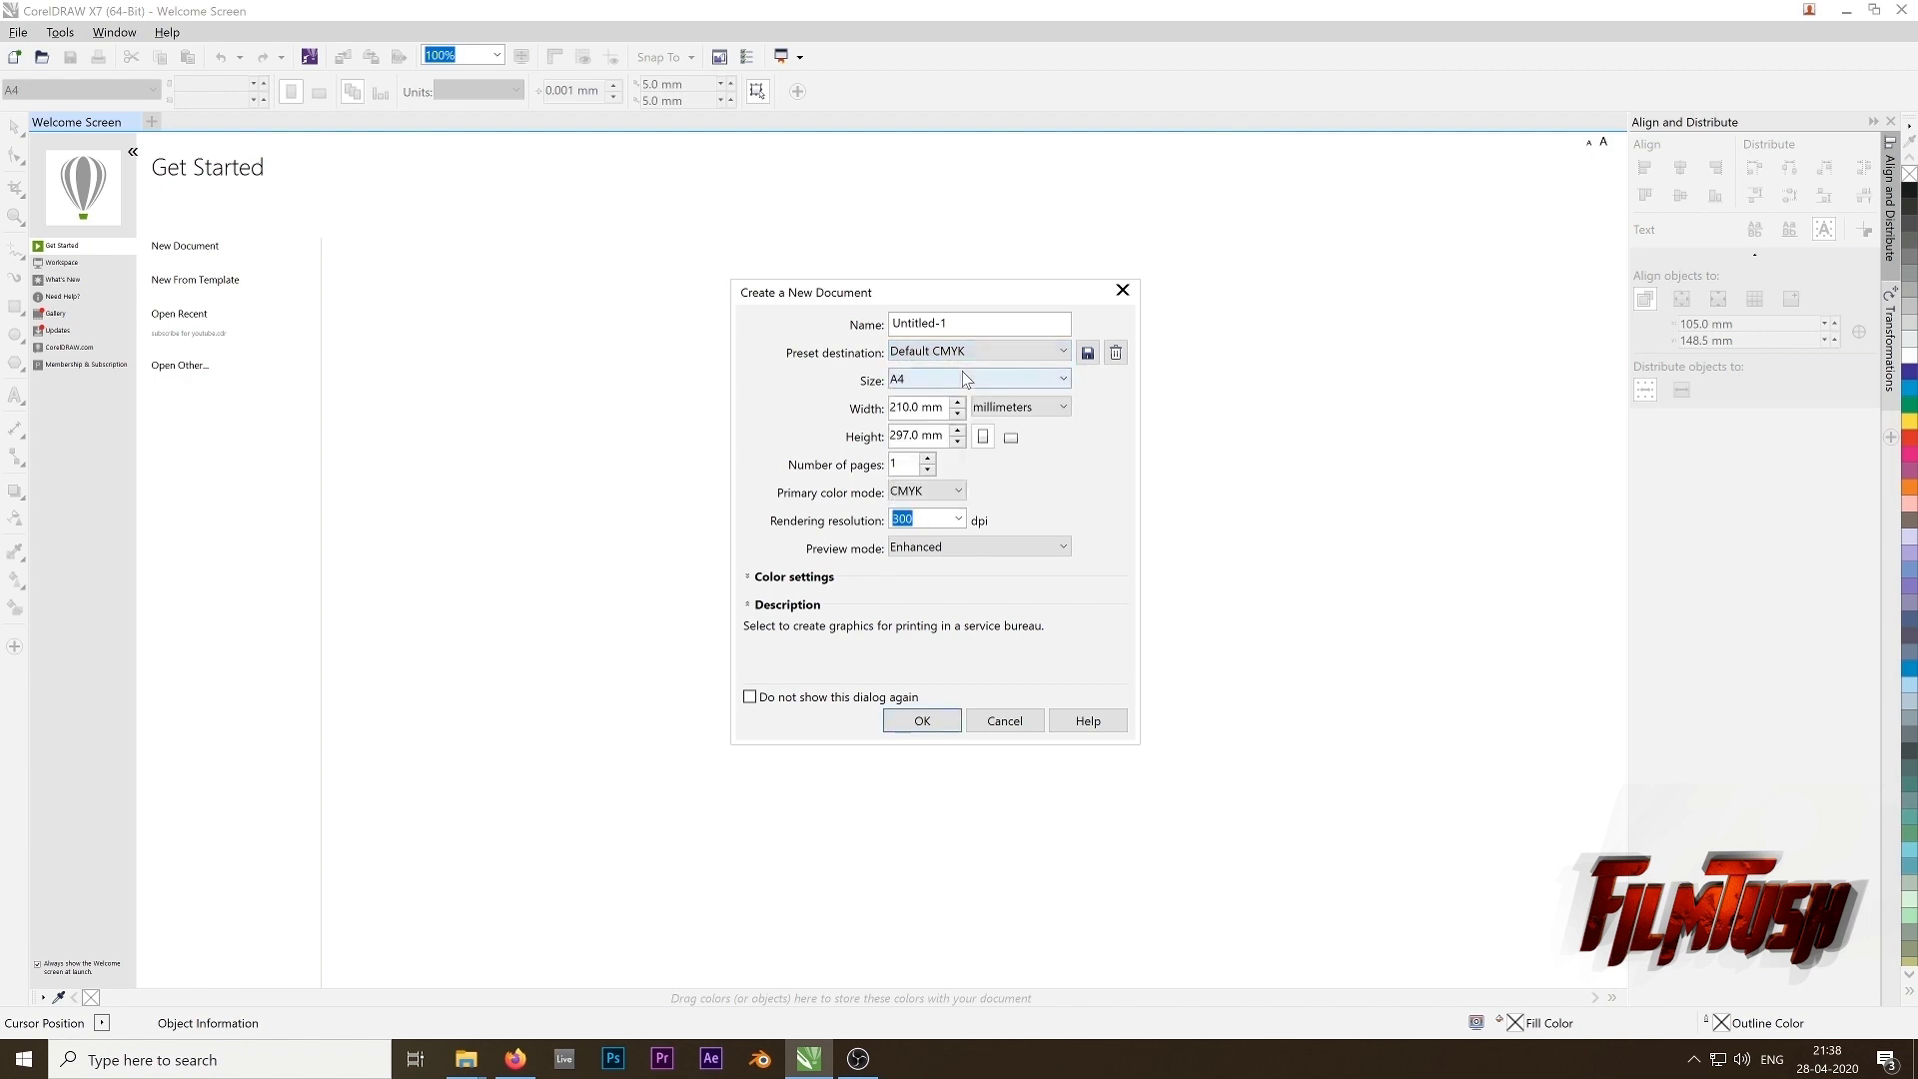
pyautogui.click(975, 351)
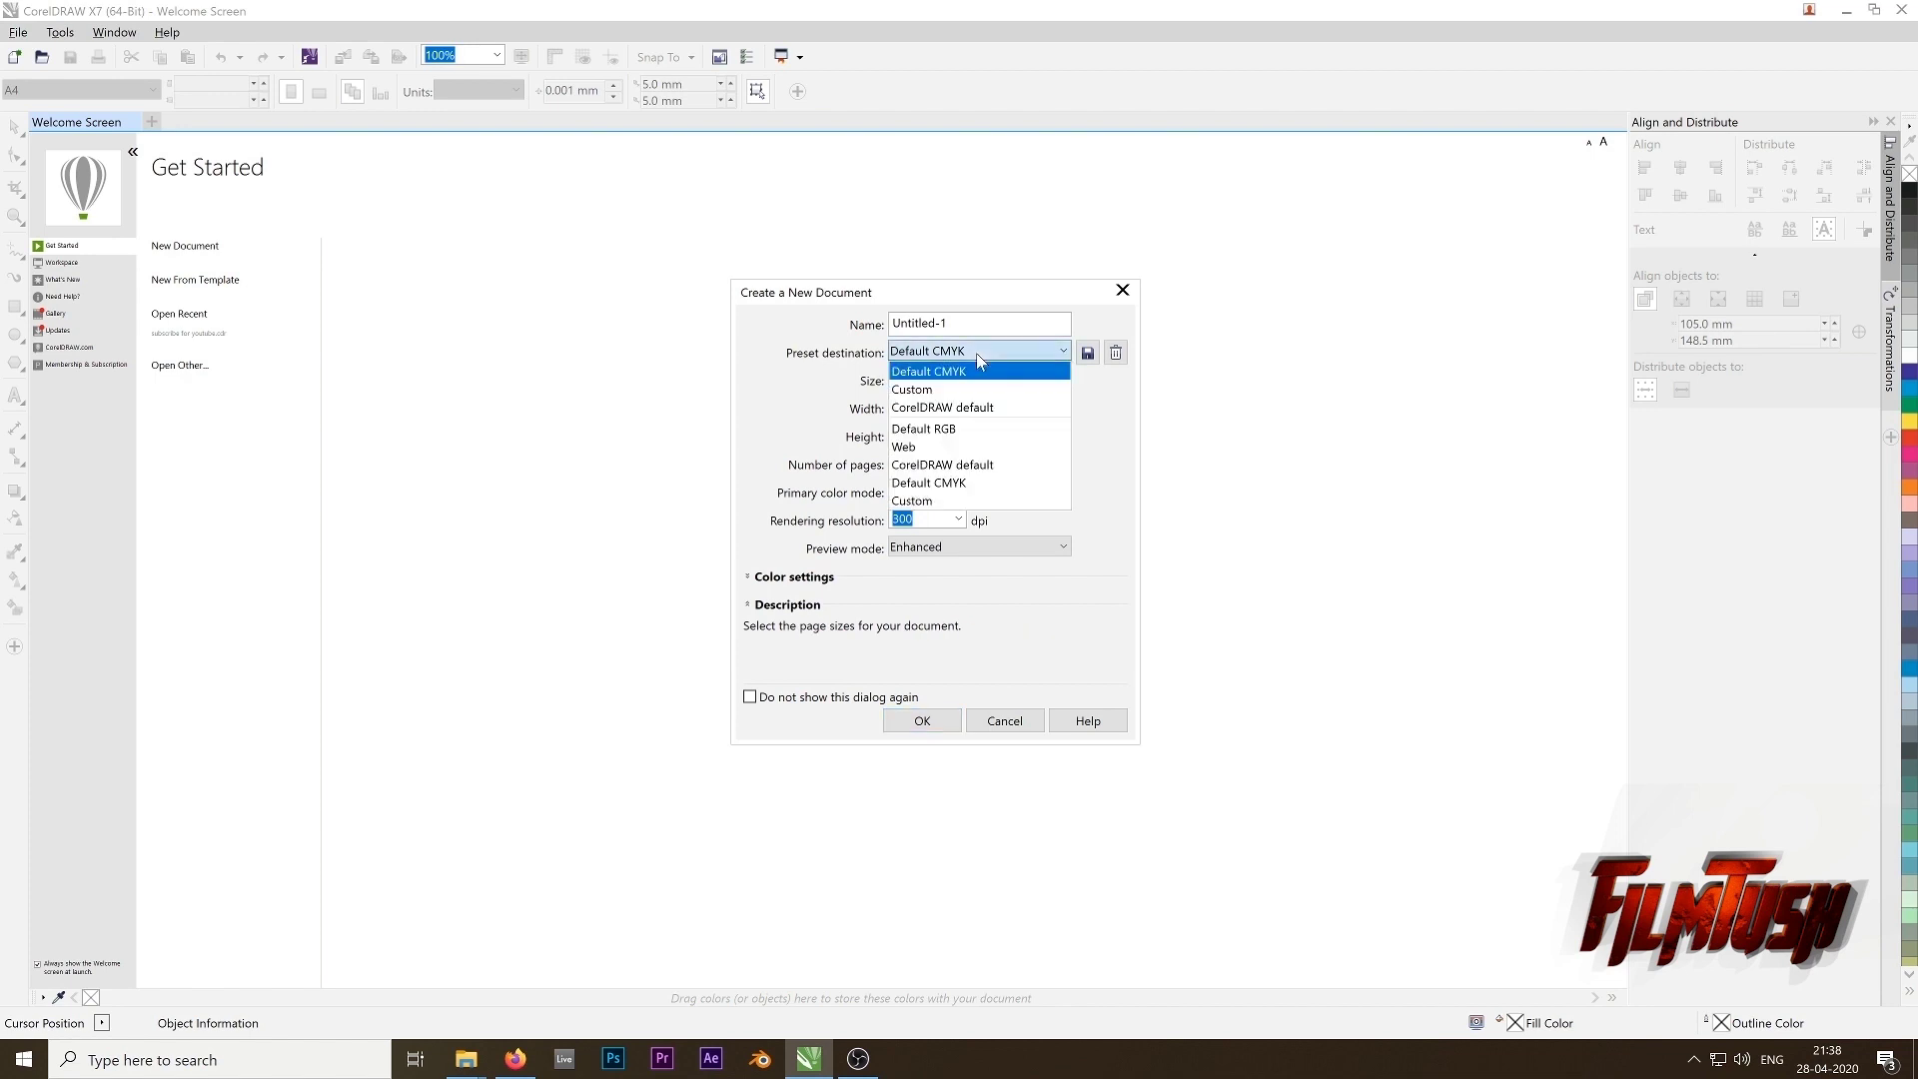
pyautogui.click(959, 428)
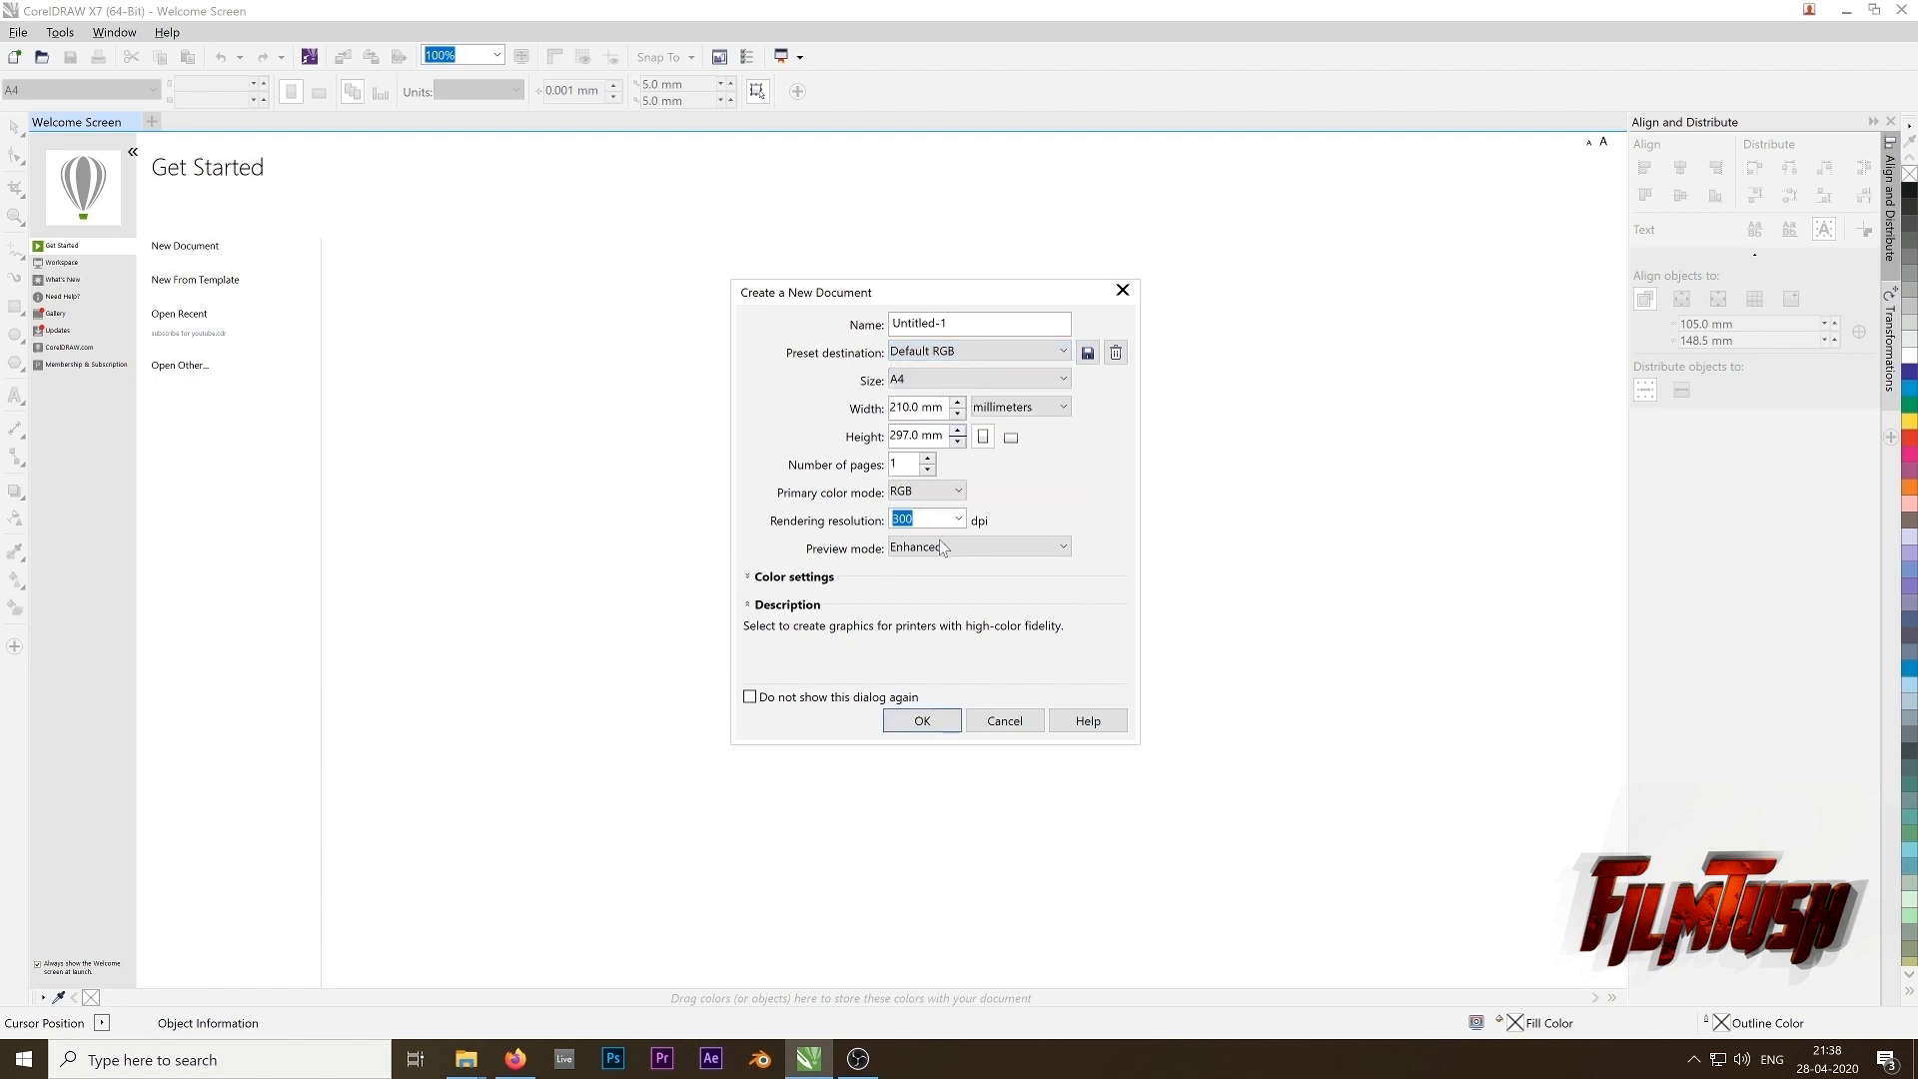
pyautogui.click(926, 491)
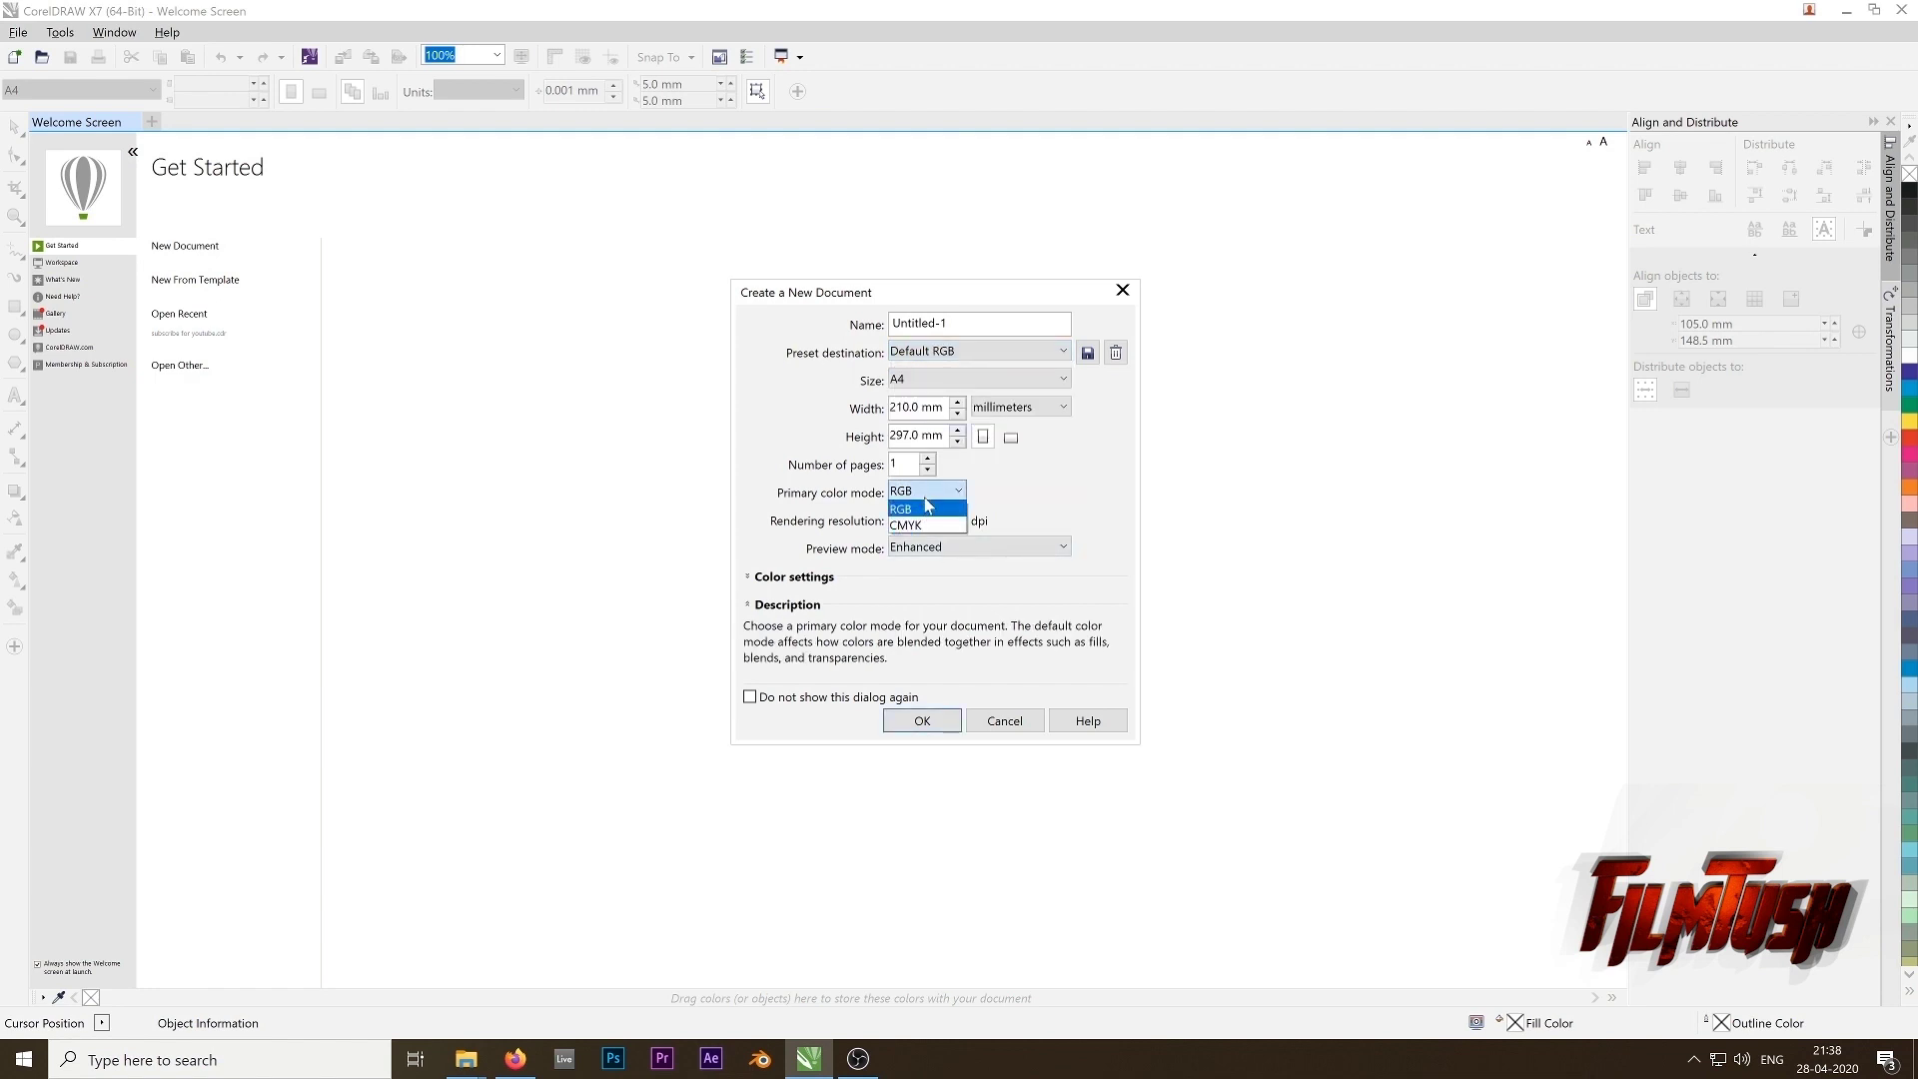
pyautogui.click(925, 508)
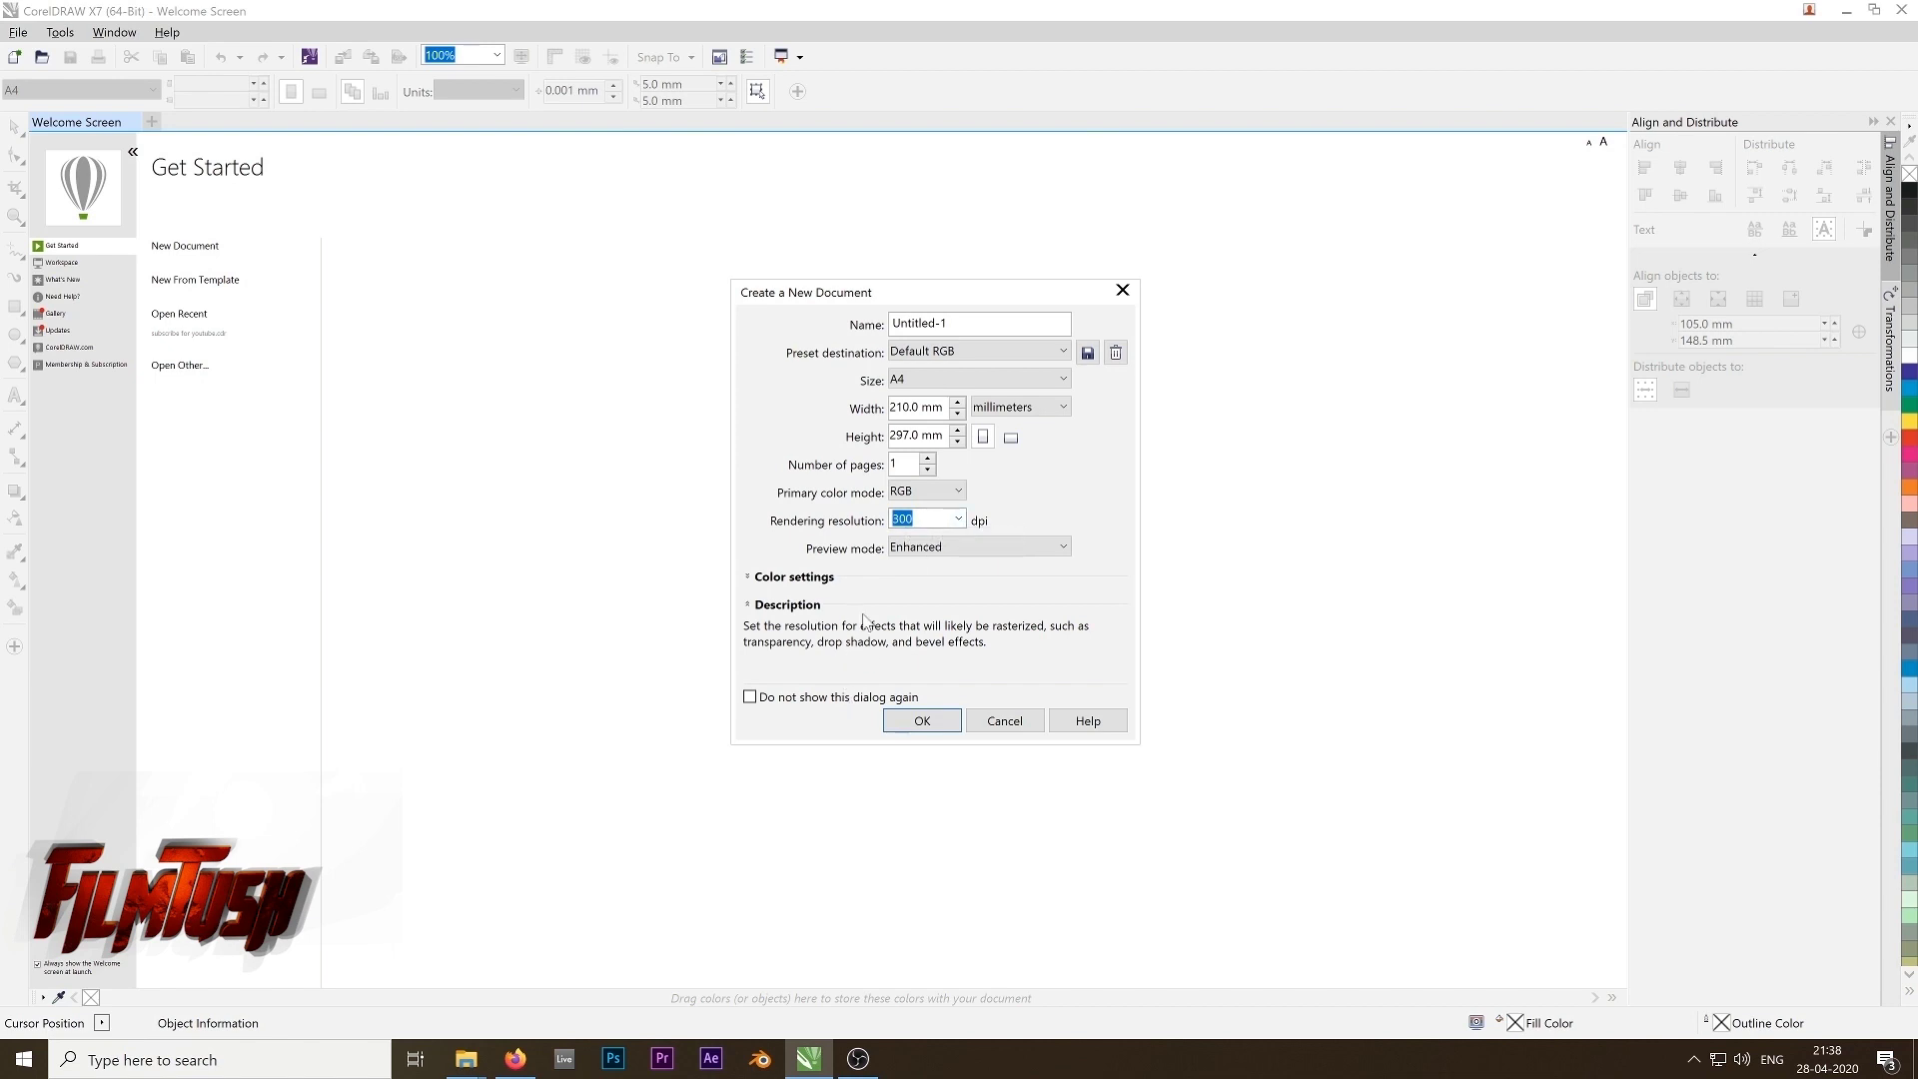
# Step: Review the available preview modes and select Enhanced for the new document
pyautogui.click(924, 548)
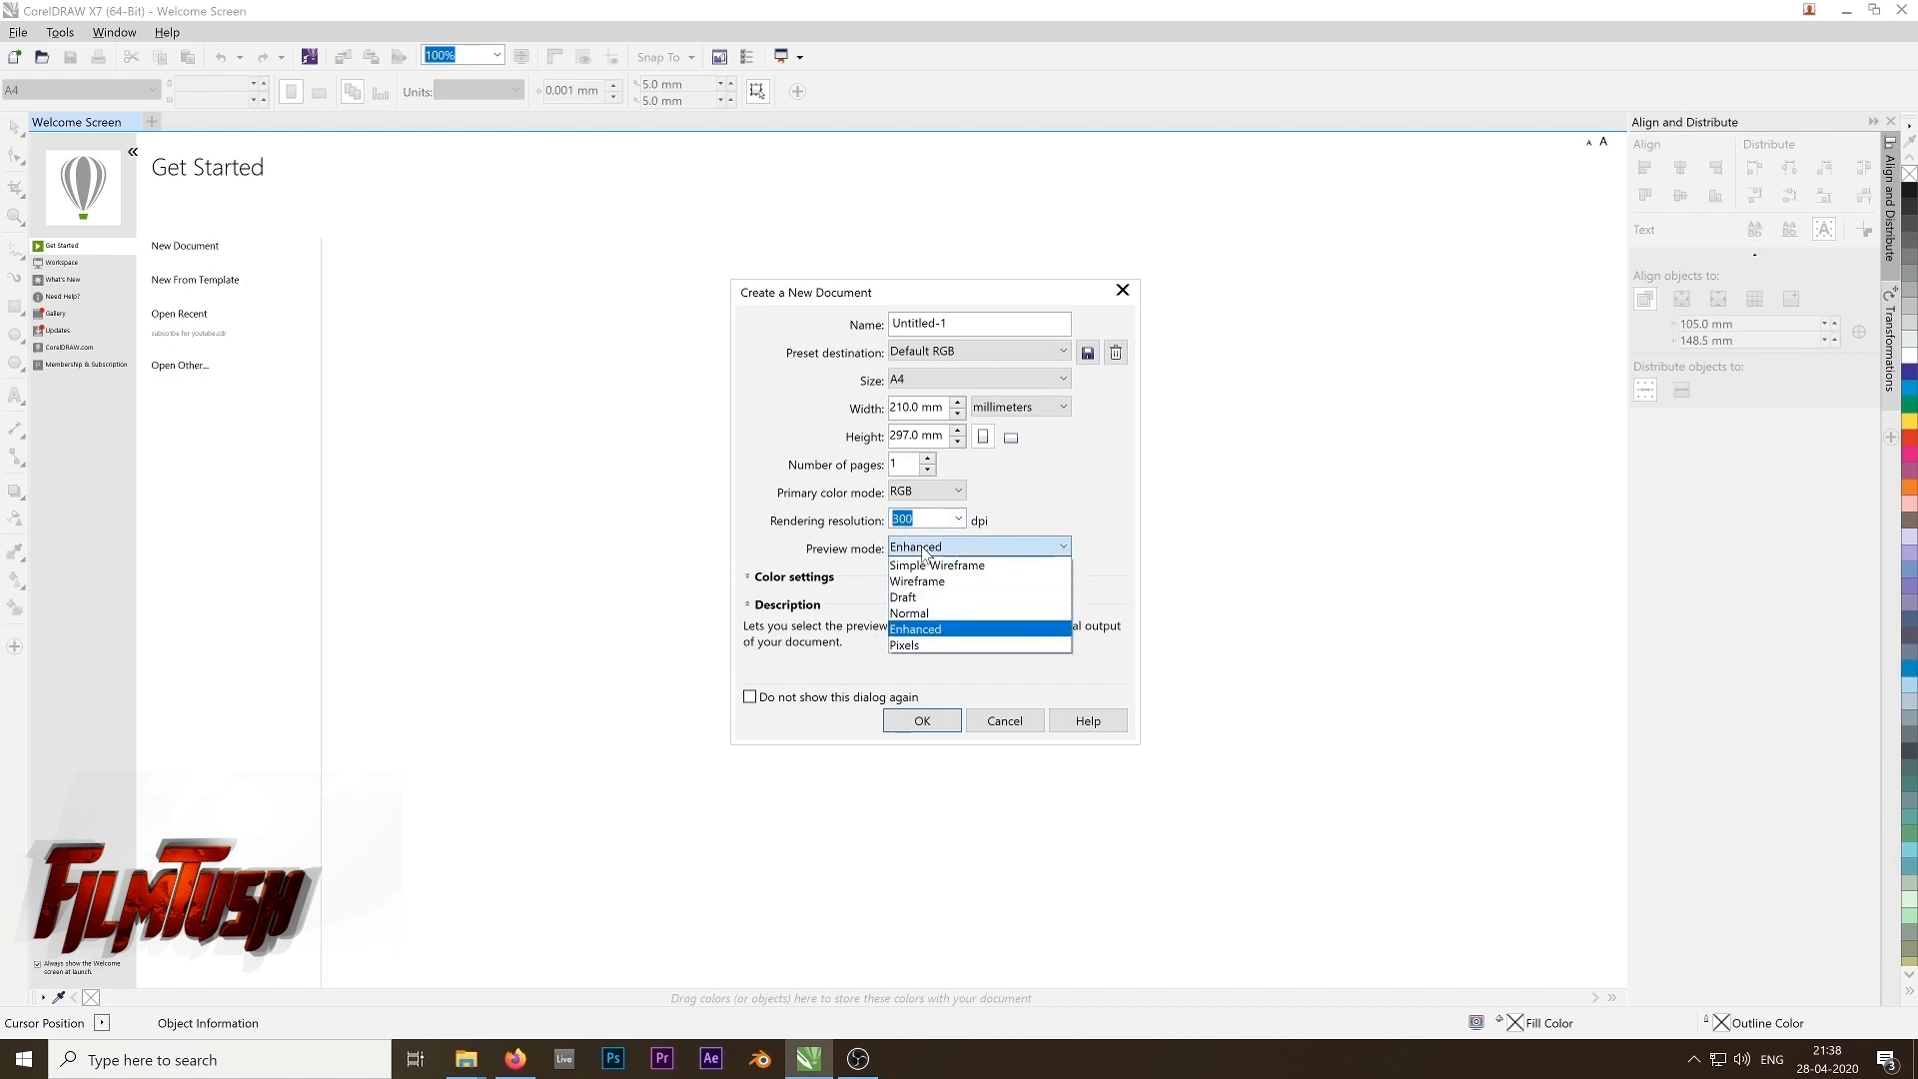
pyautogui.click(924, 548)
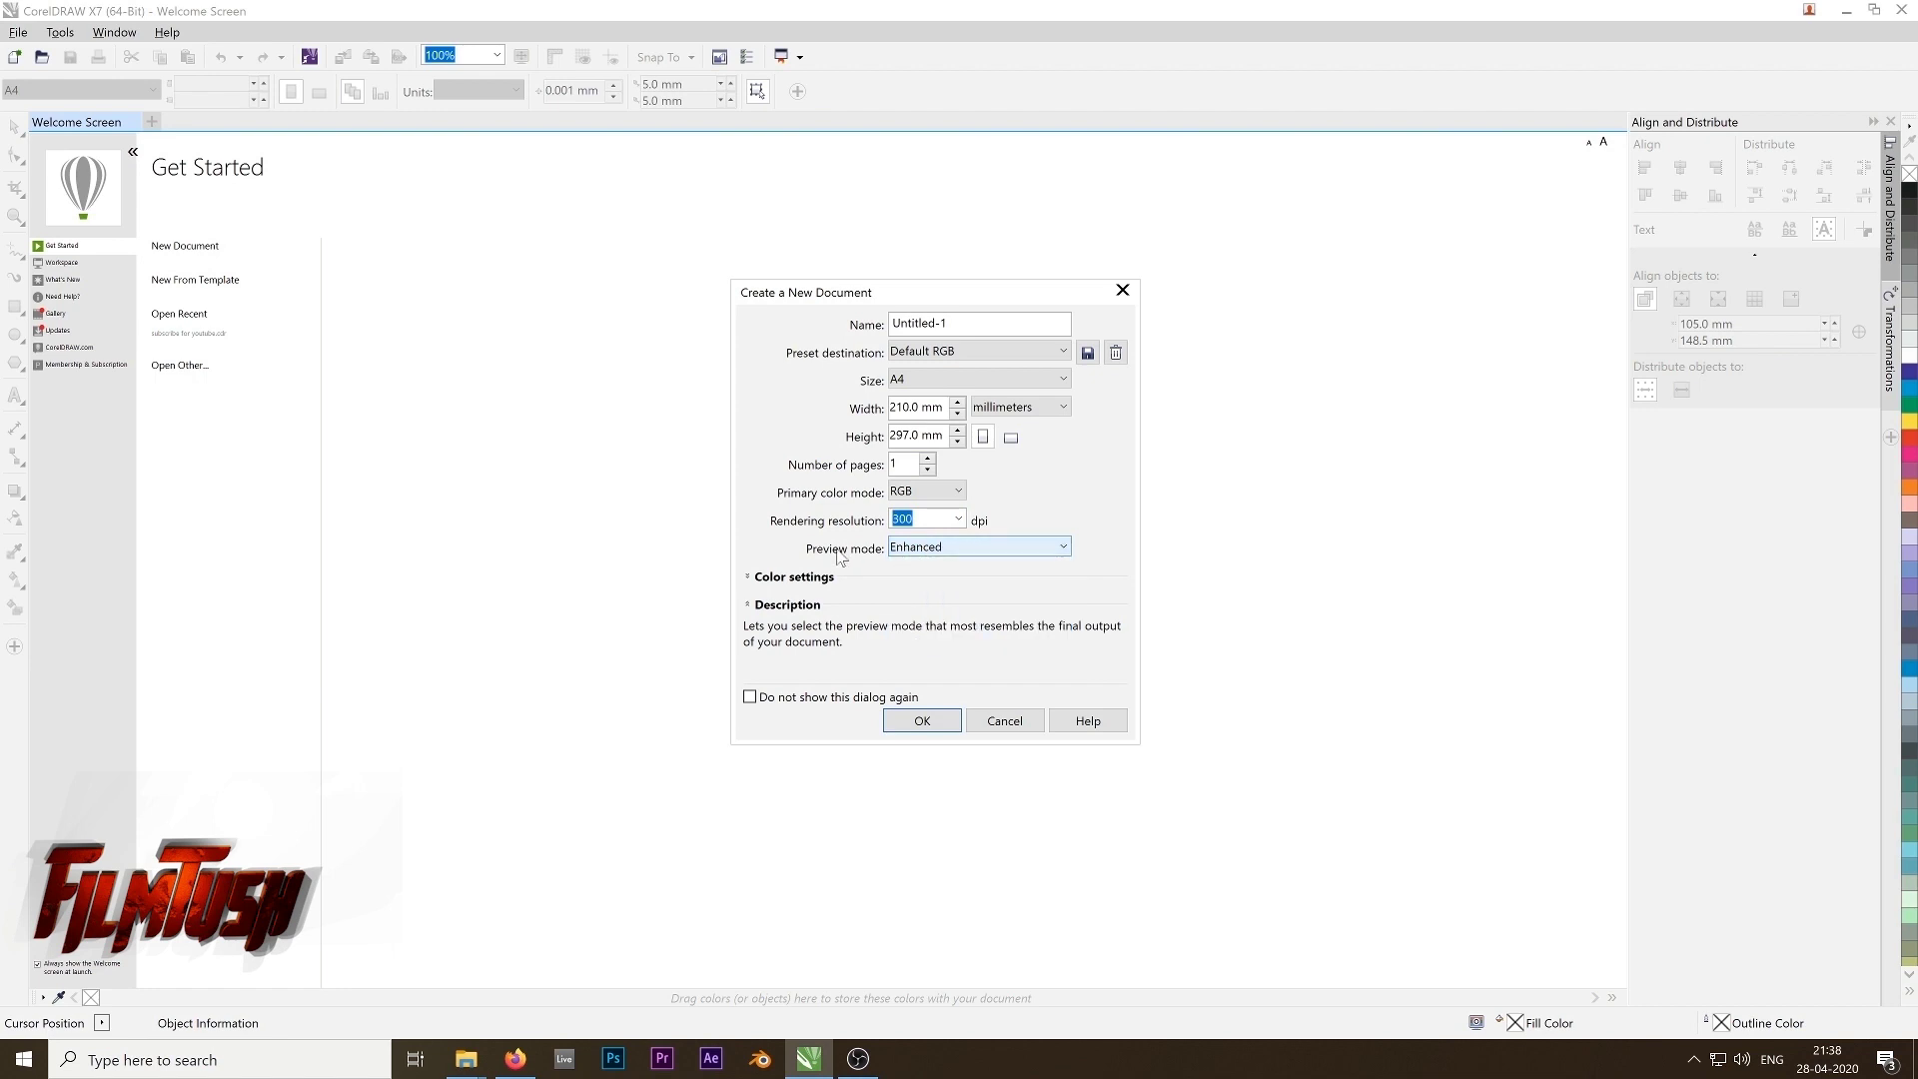
pyautogui.click(924, 548)
pyautogui.click(929, 628)
pyautogui.click(928, 548)
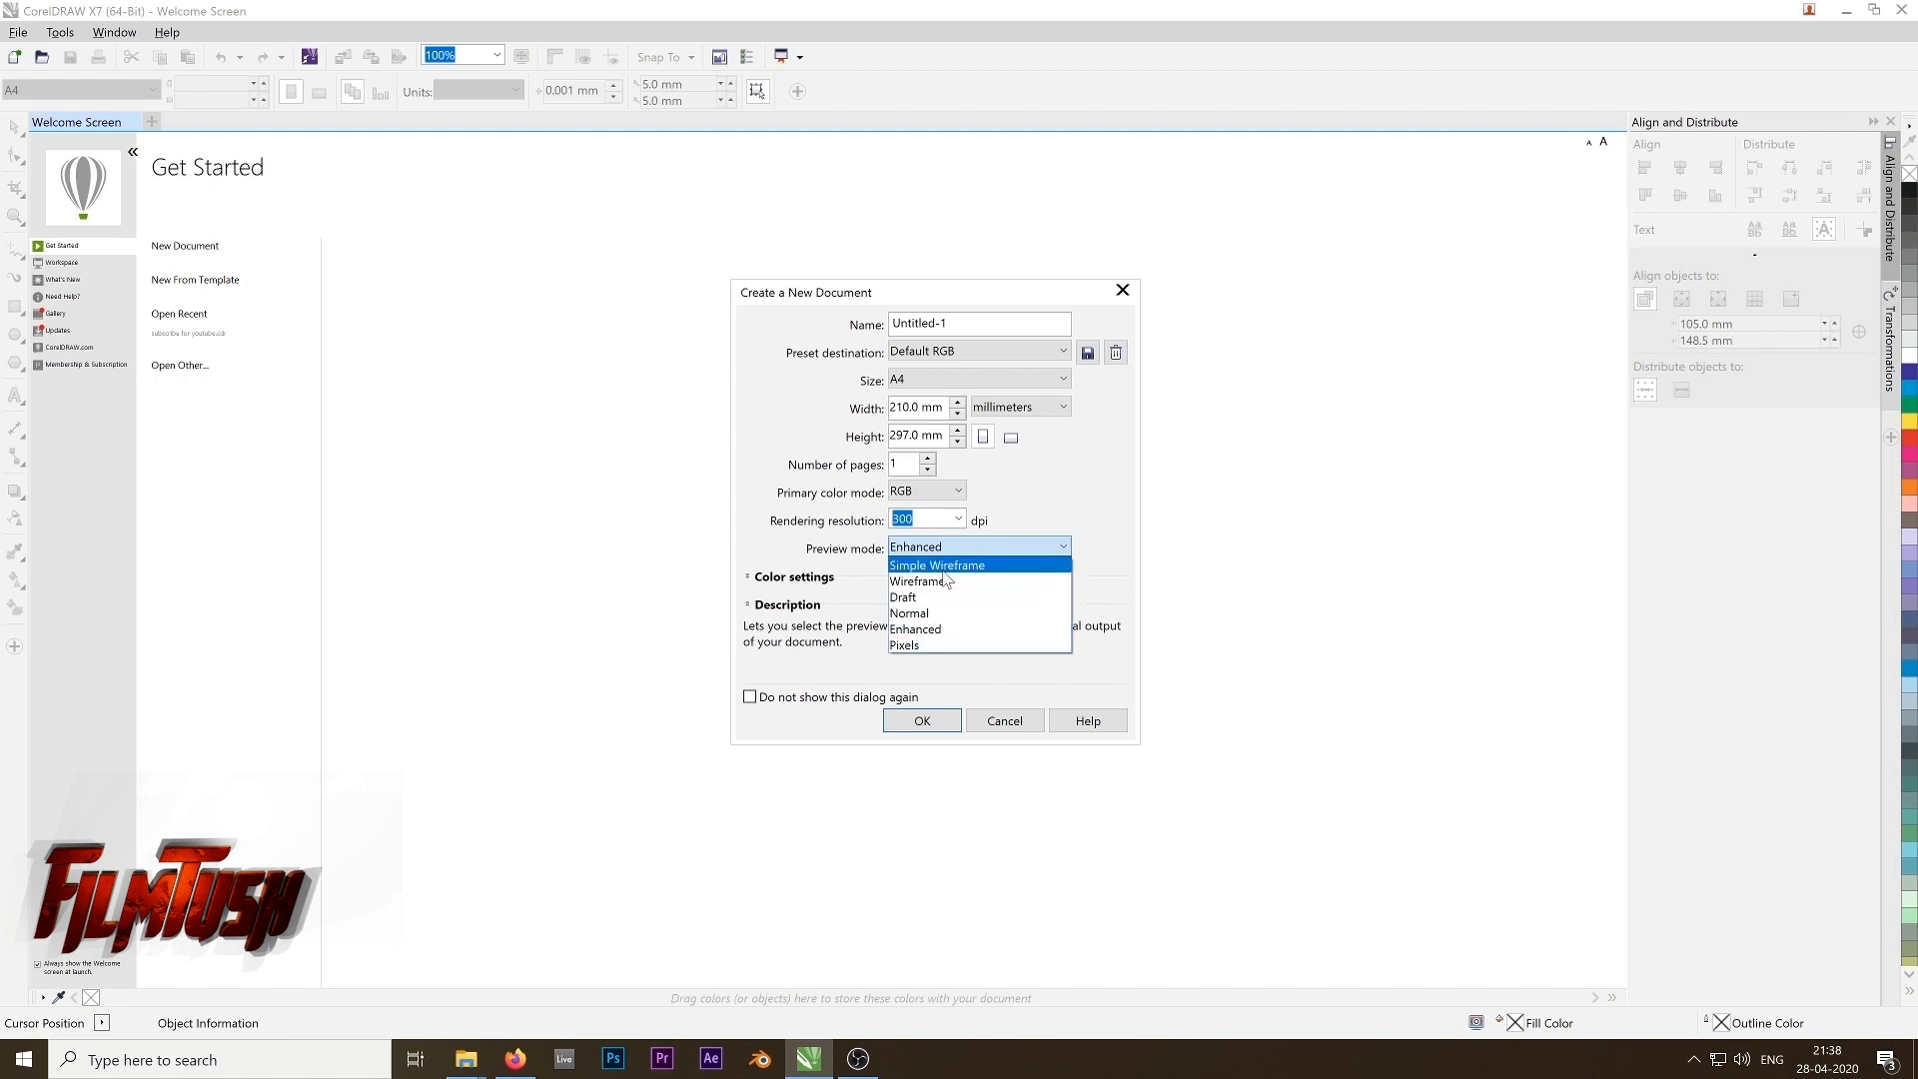
pyautogui.click(929, 630)
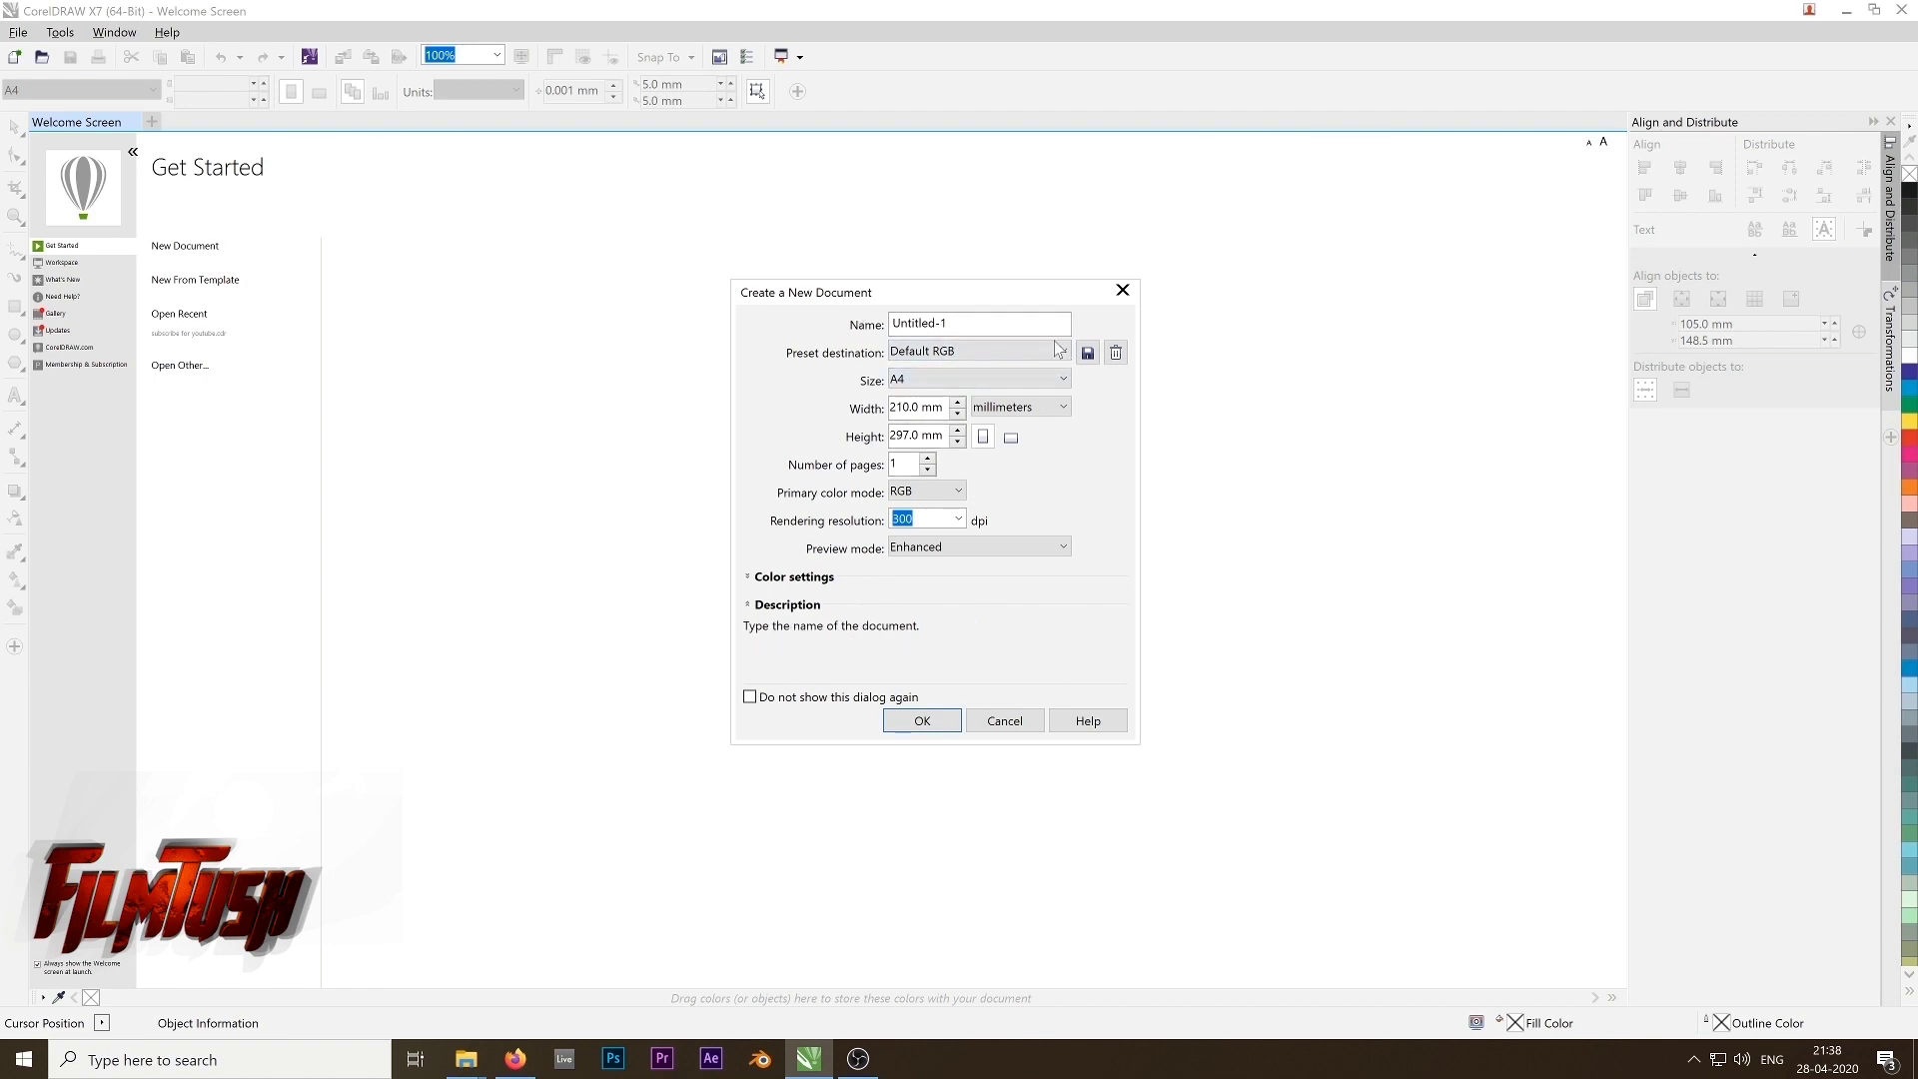
# Step: Try inches and feet as the new document's unit of measurement
pyautogui.click(1014, 407)
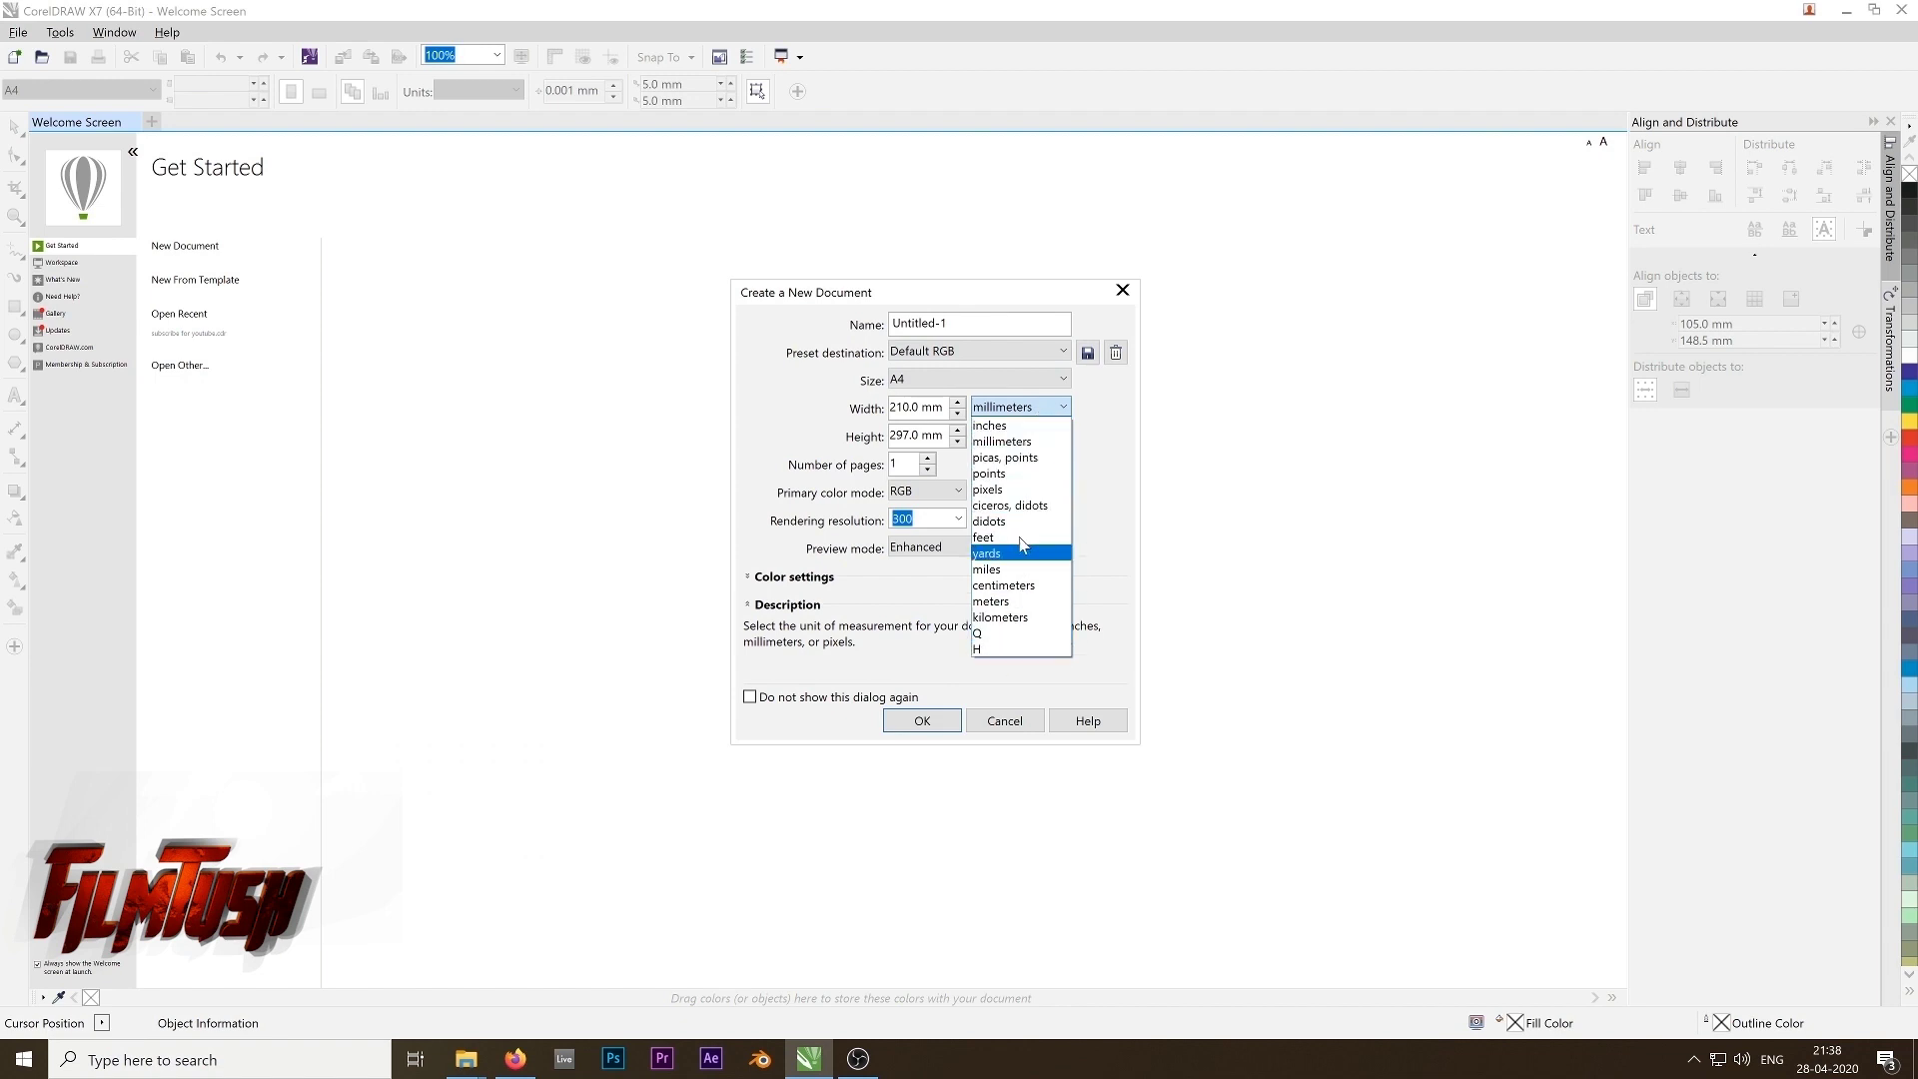
pyautogui.click(1024, 432)
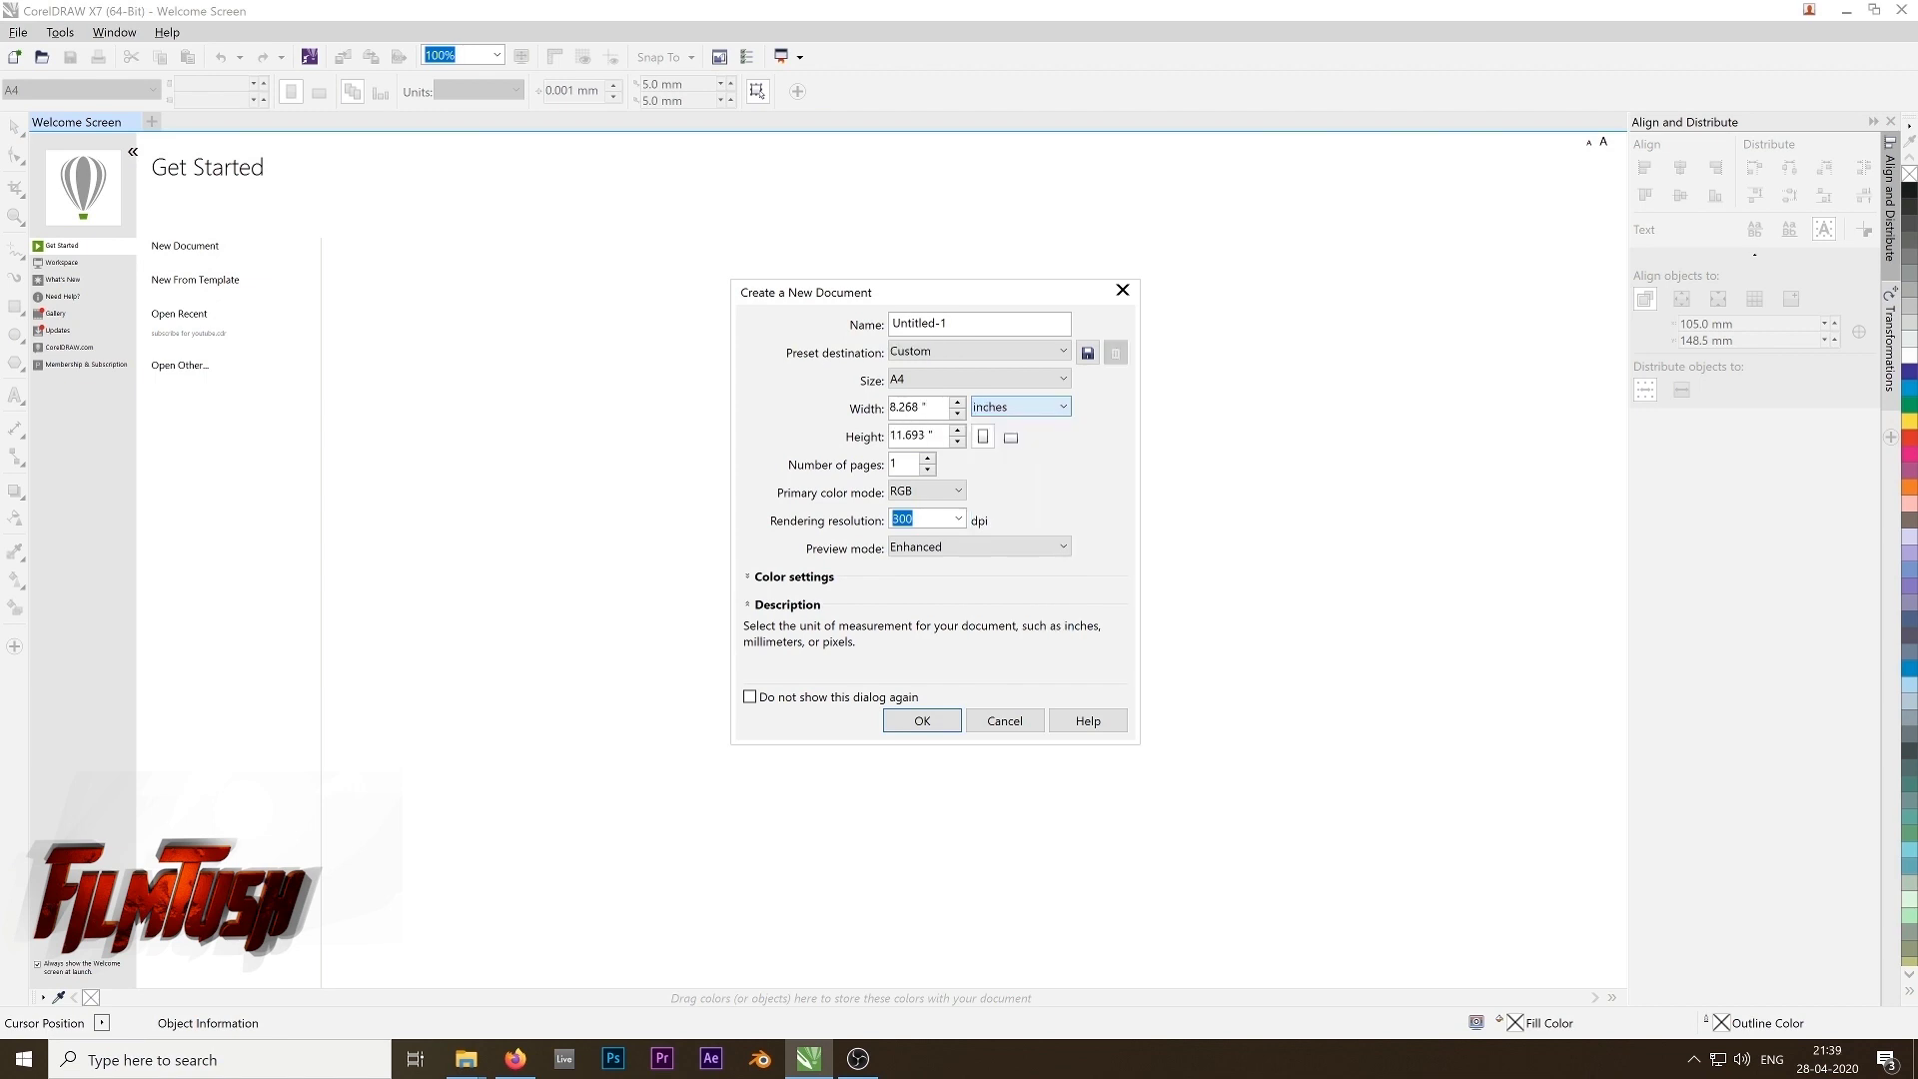
pyautogui.click(1004, 414)
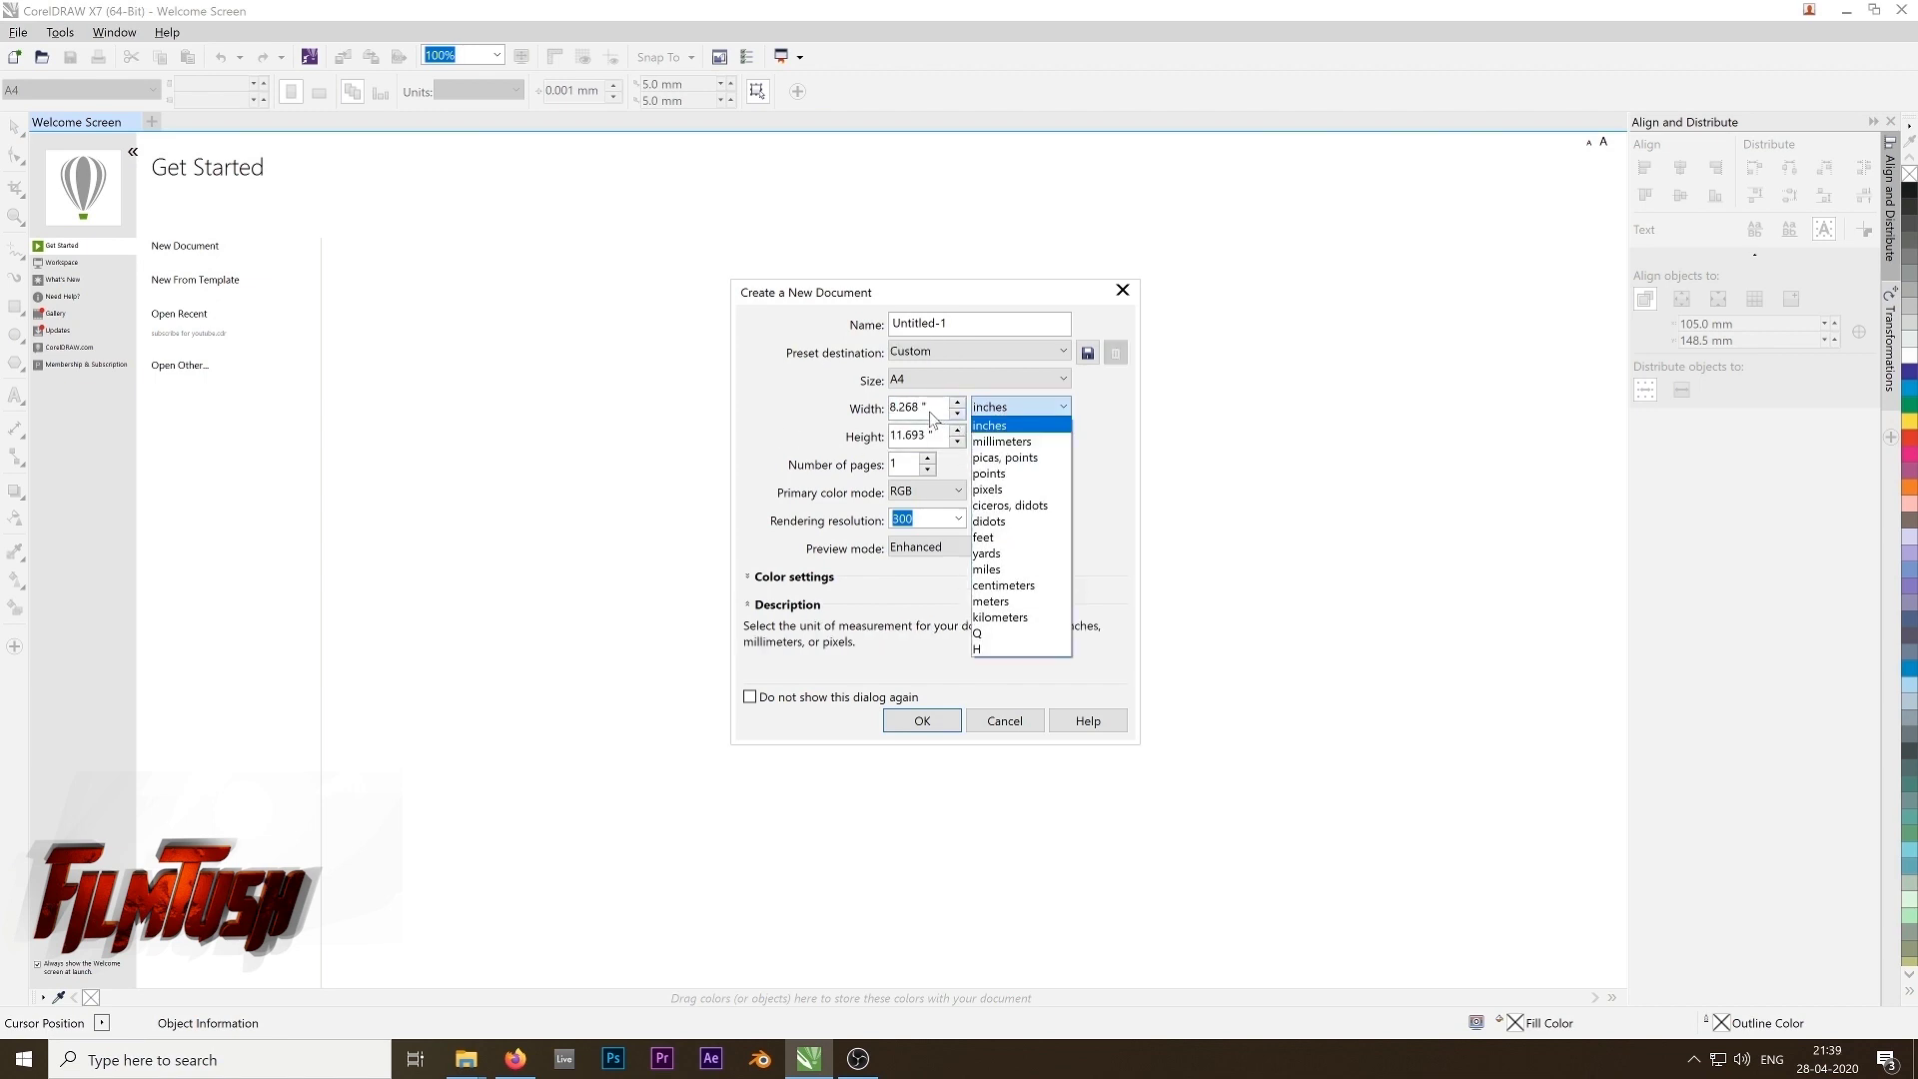
pyautogui.click(1004, 413)
pyautogui.click(1028, 408)
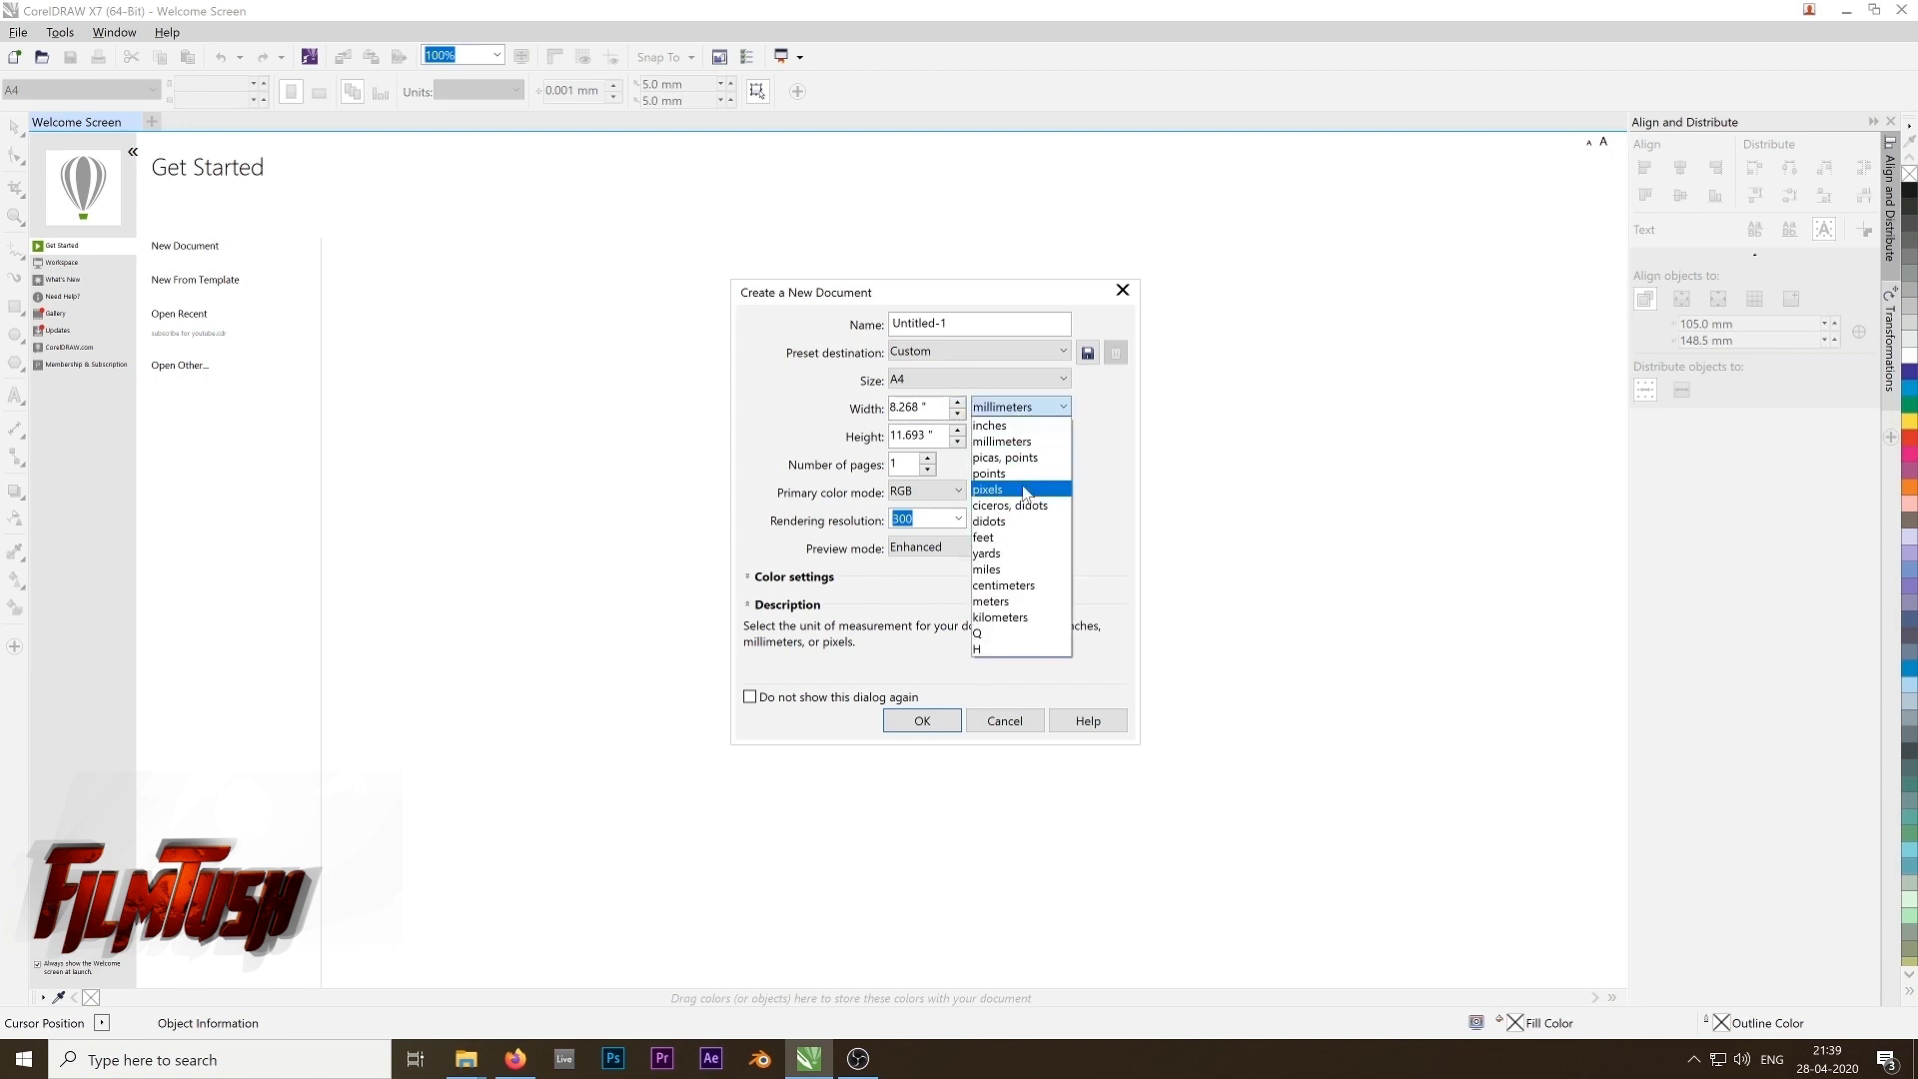
pyautogui.click(1015, 536)
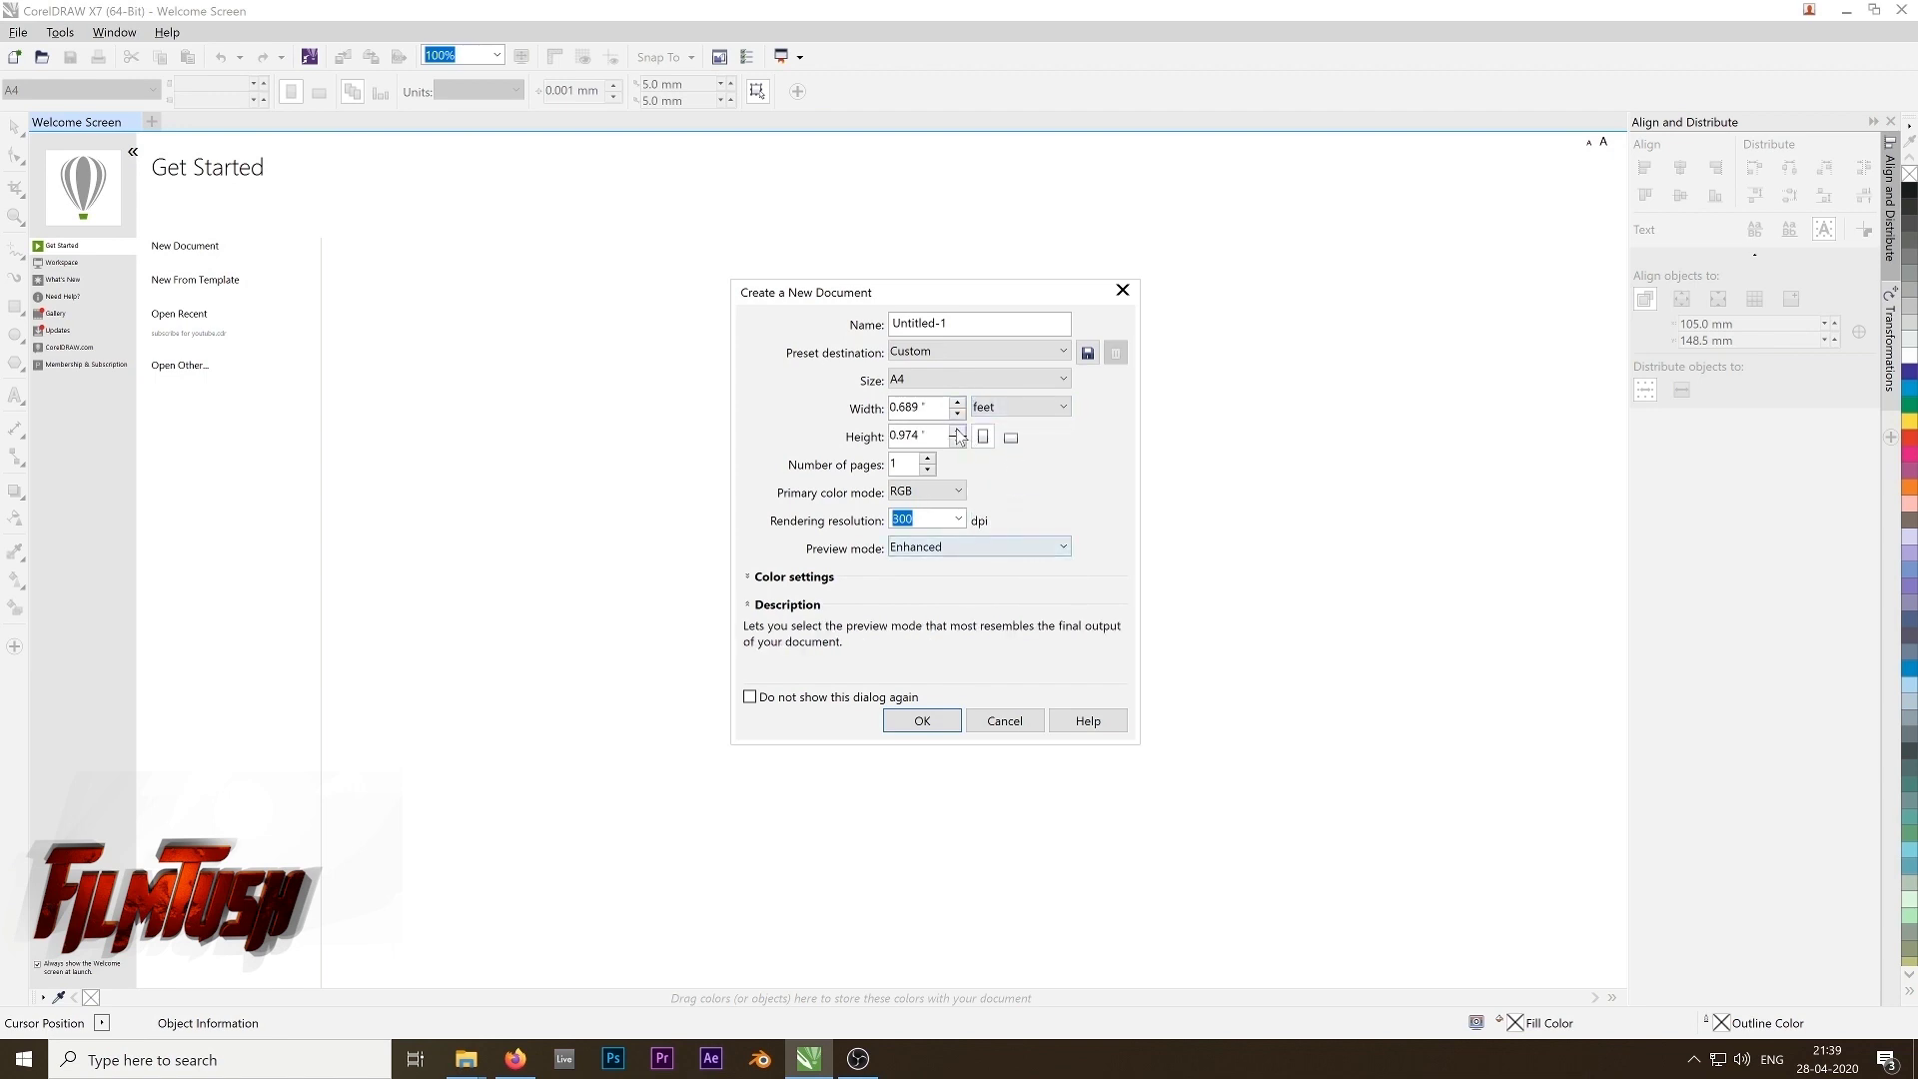
pyautogui.click(905, 406)
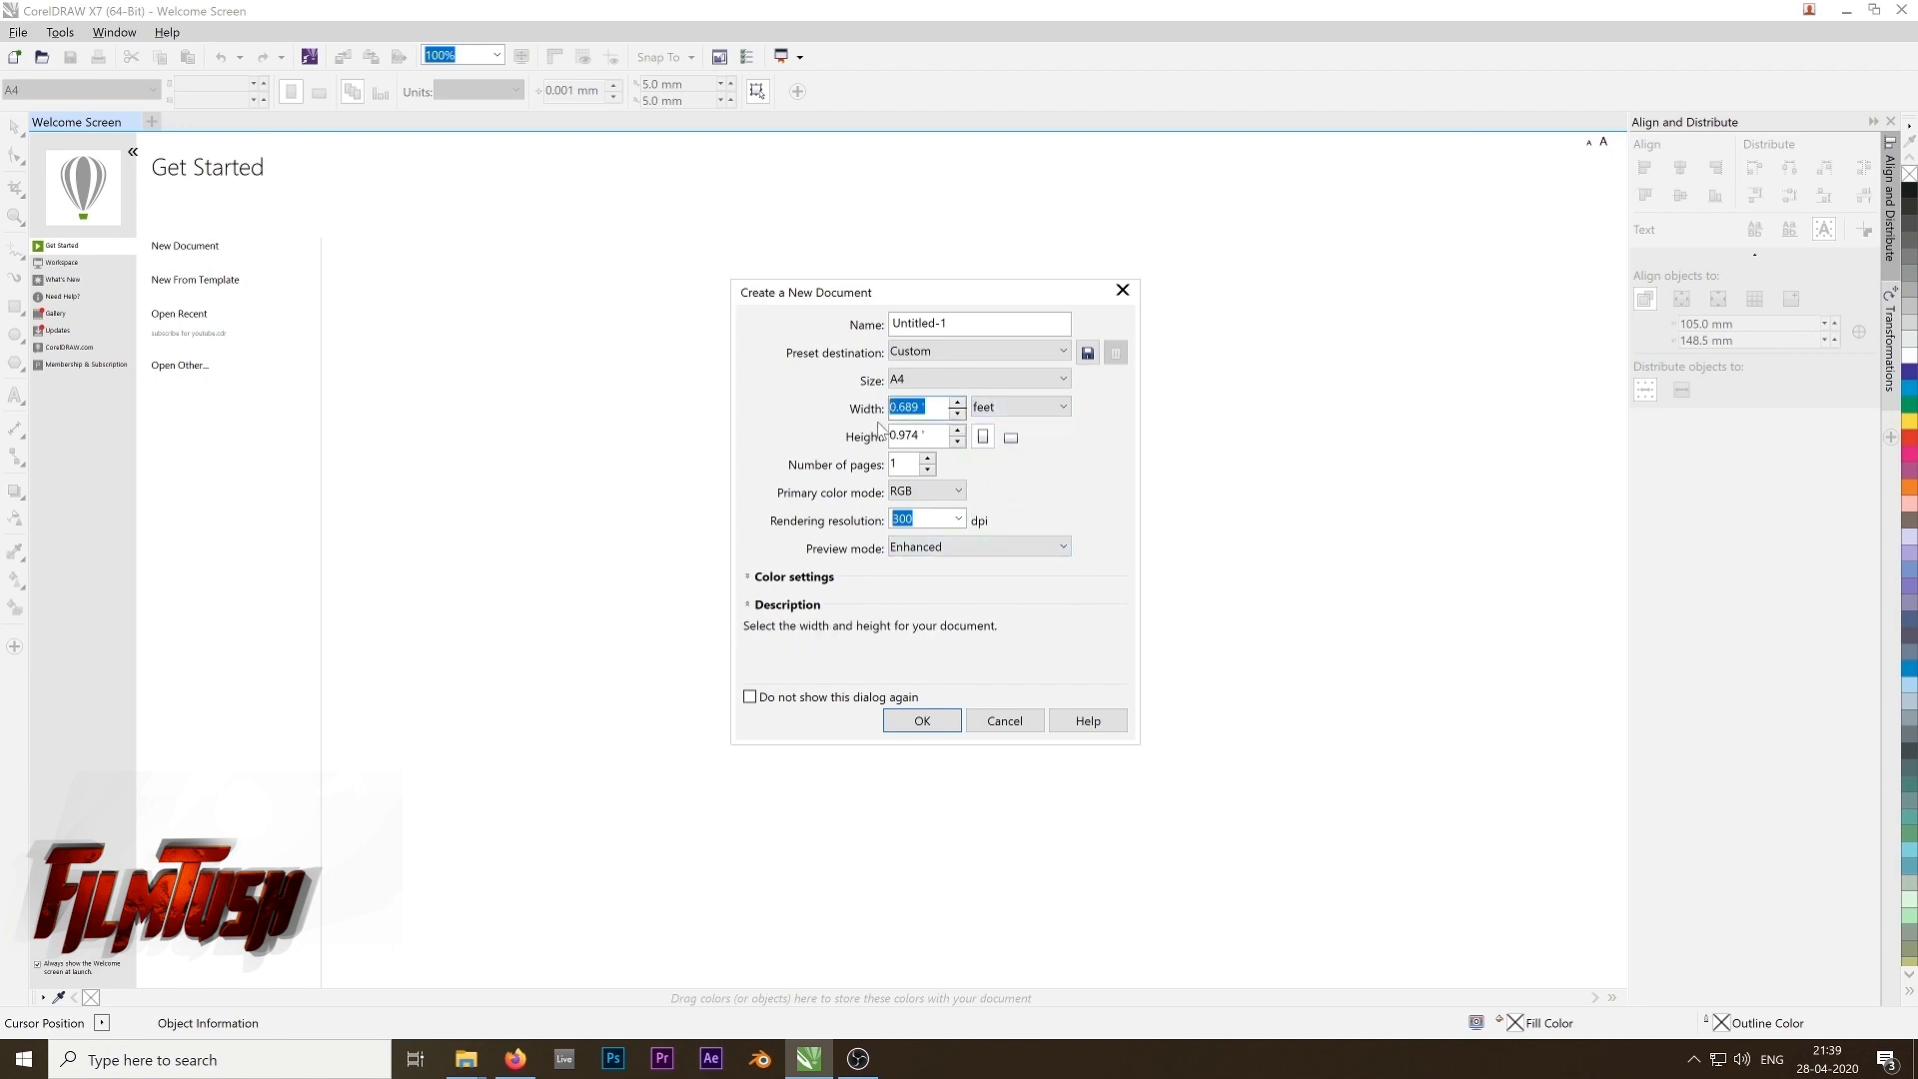
# Step: Set the document's units to centimeters, keep the A4 page size, and create the document
pyautogui.click(1018, 408)
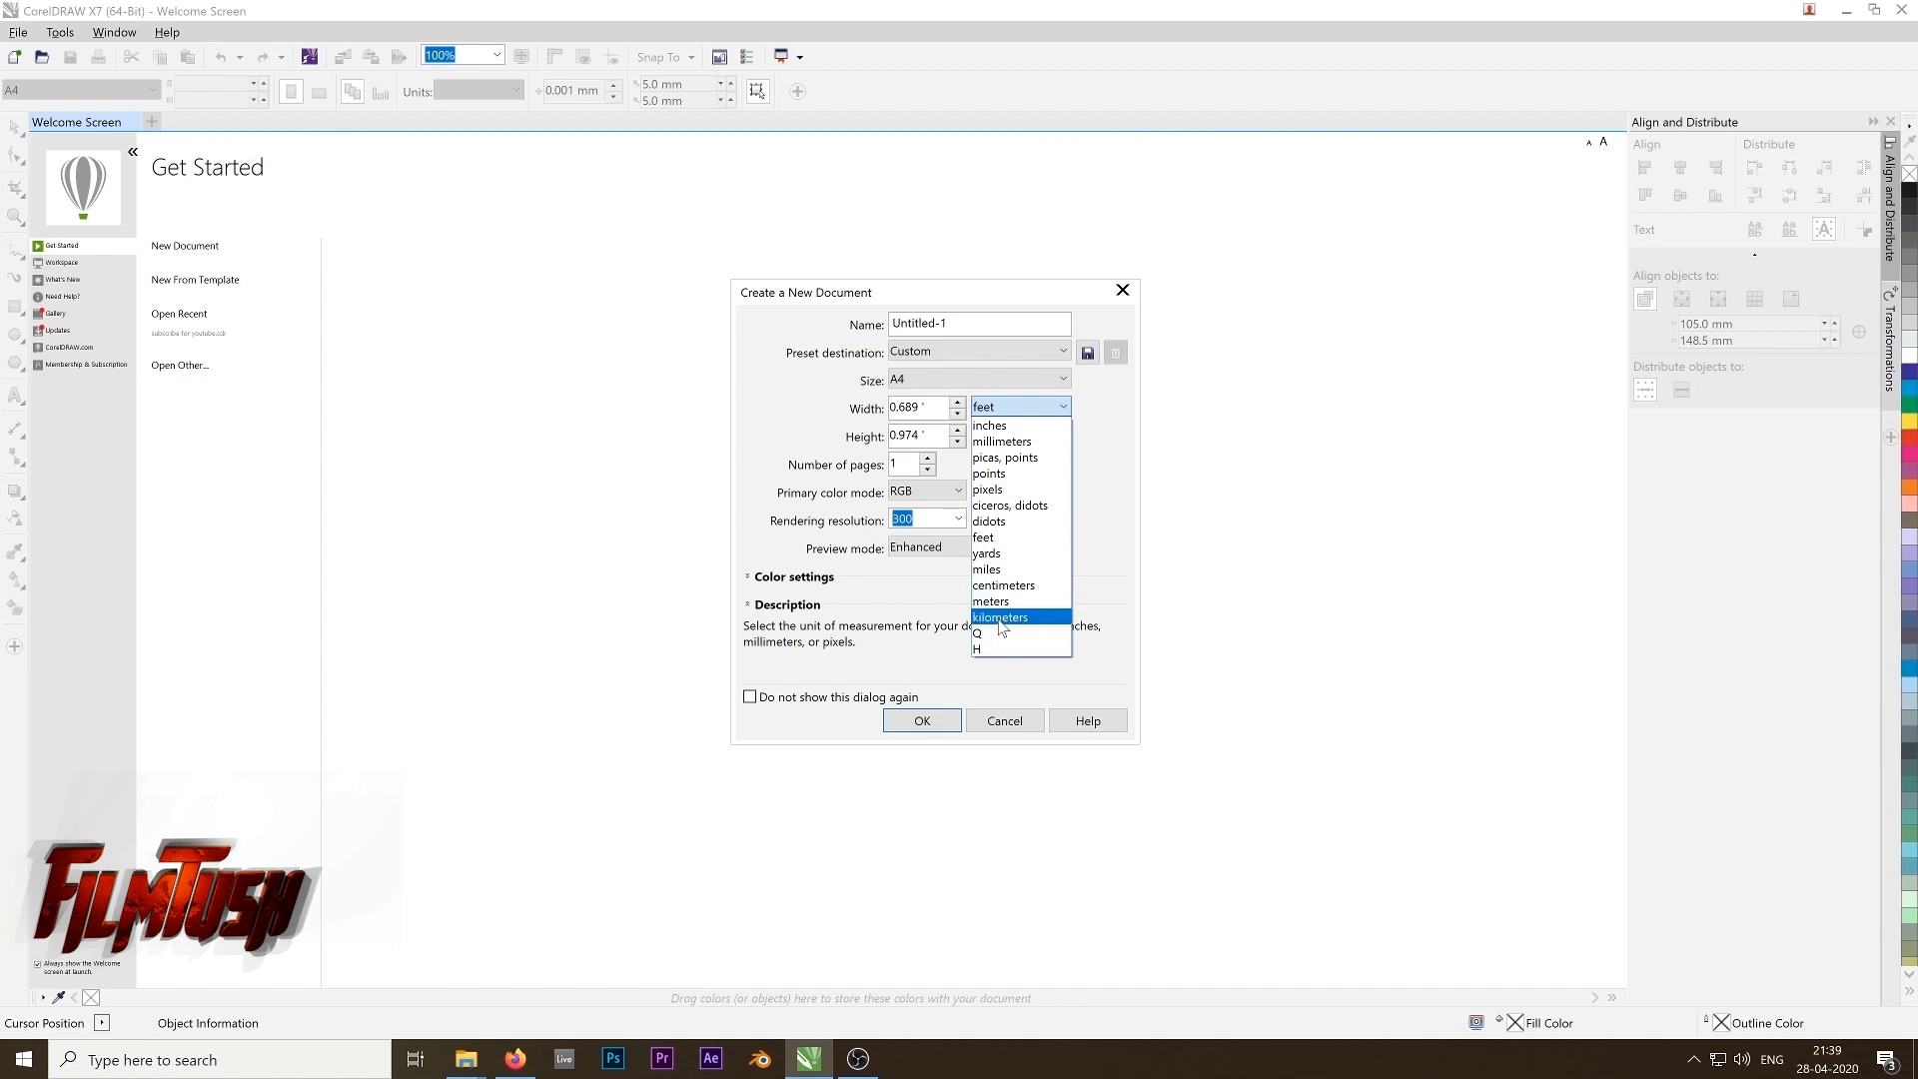
pyautogui.click(1008, 585)
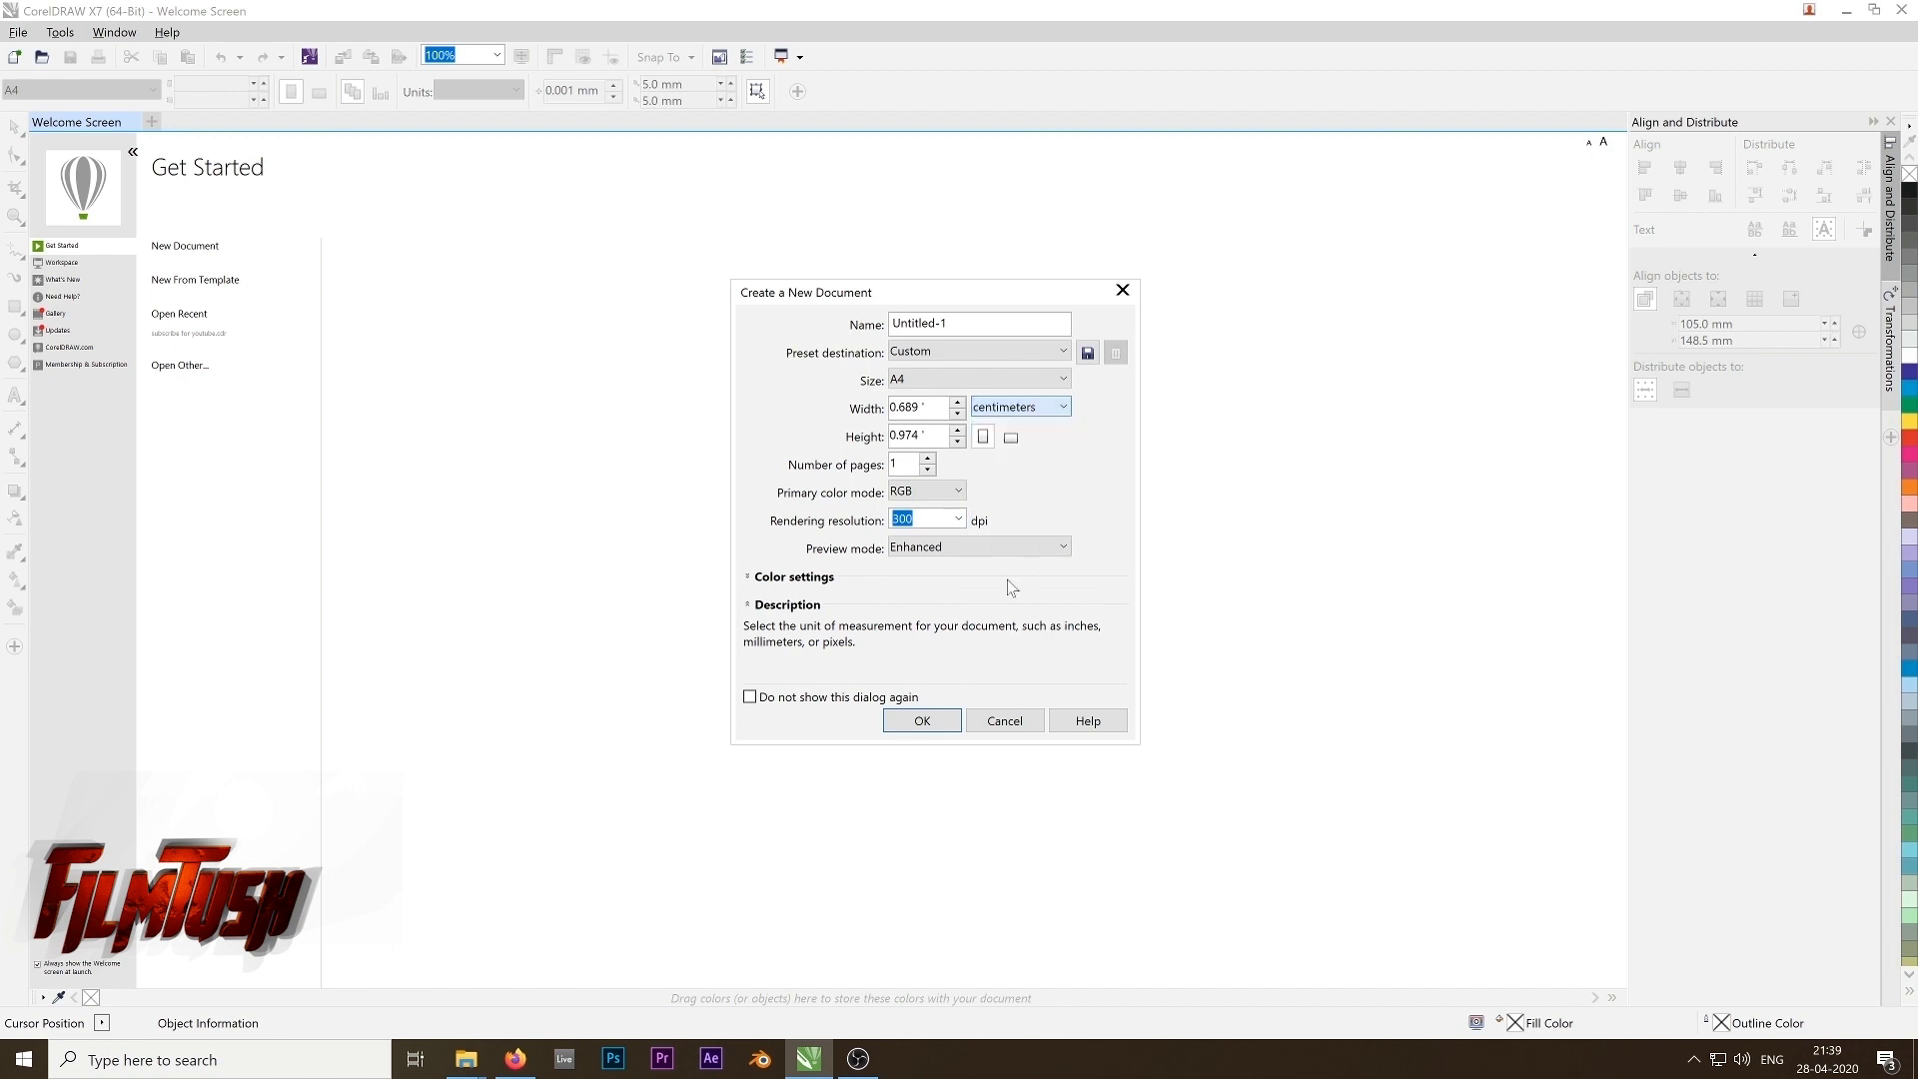
pyautogui.click(951, 384)
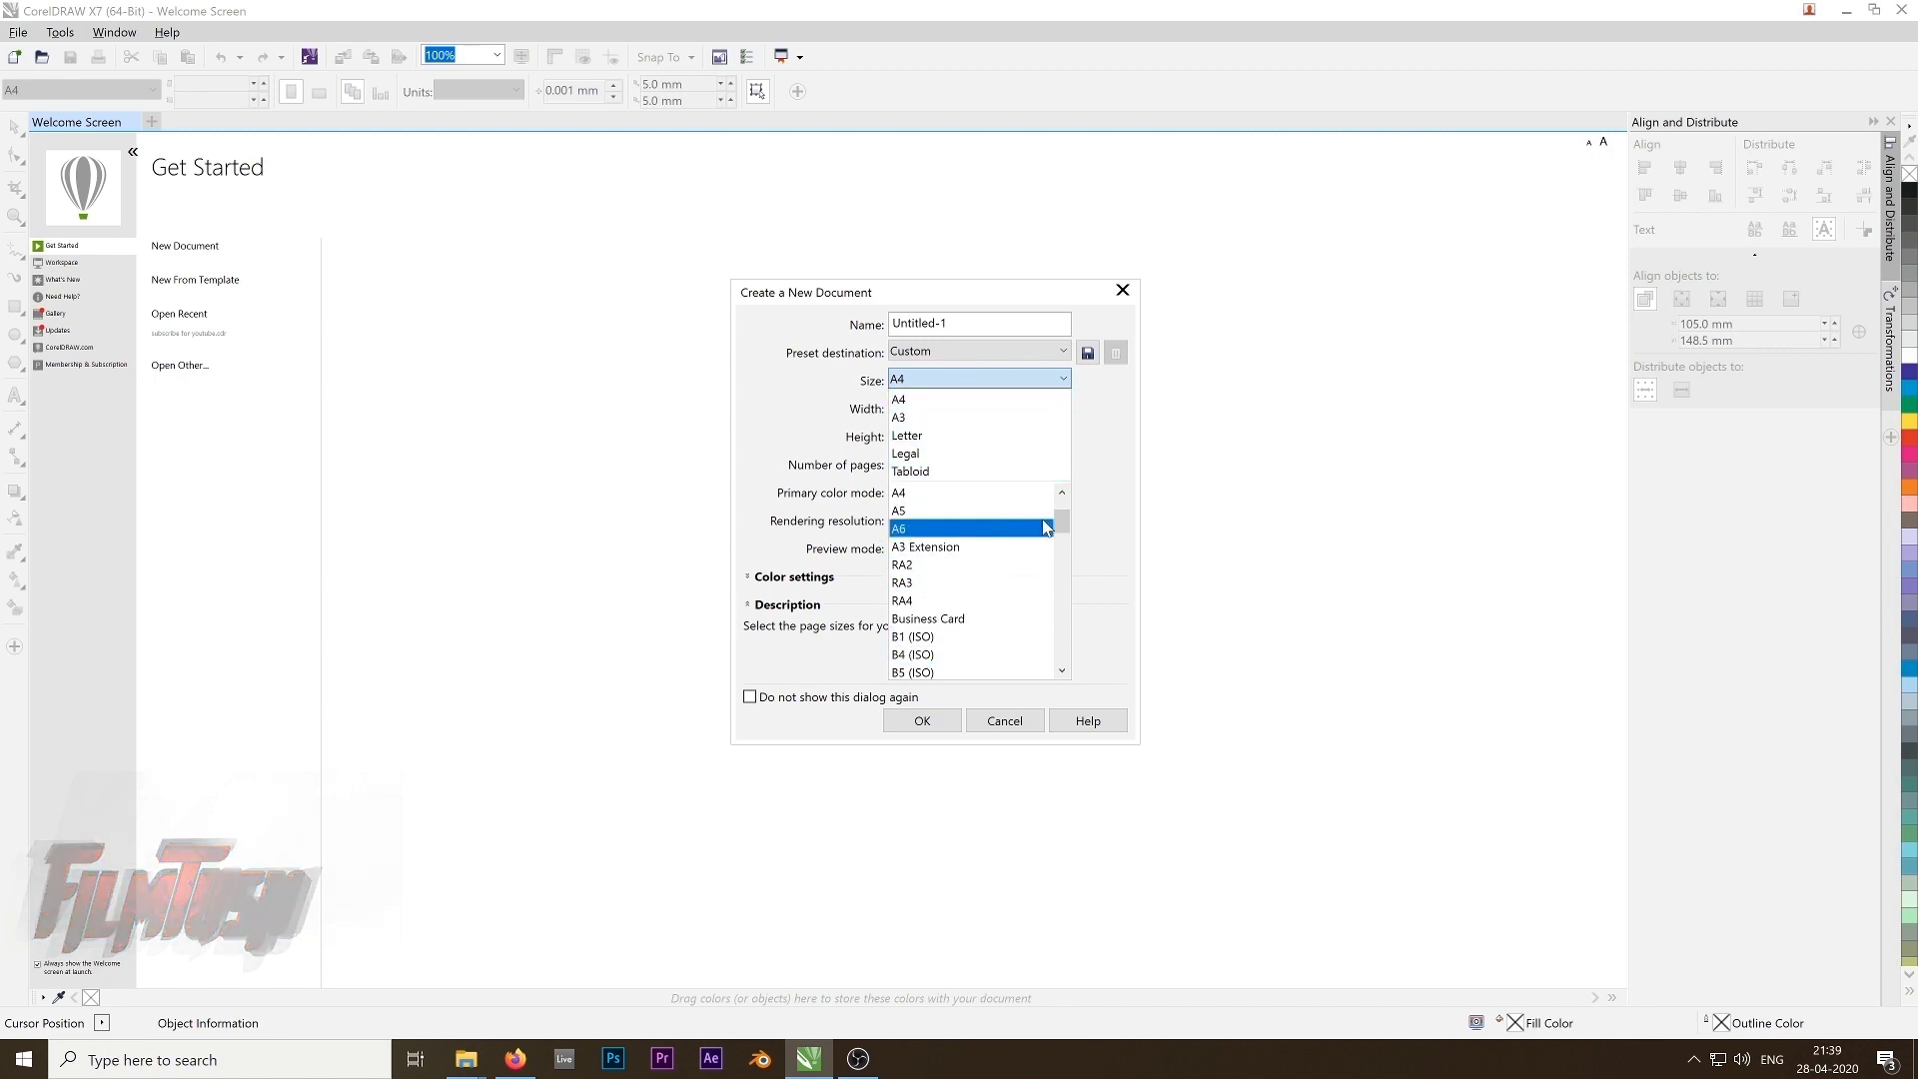
pyautogui.moveTo(1063, 530); pyautogui.dragTo(1047, 661)
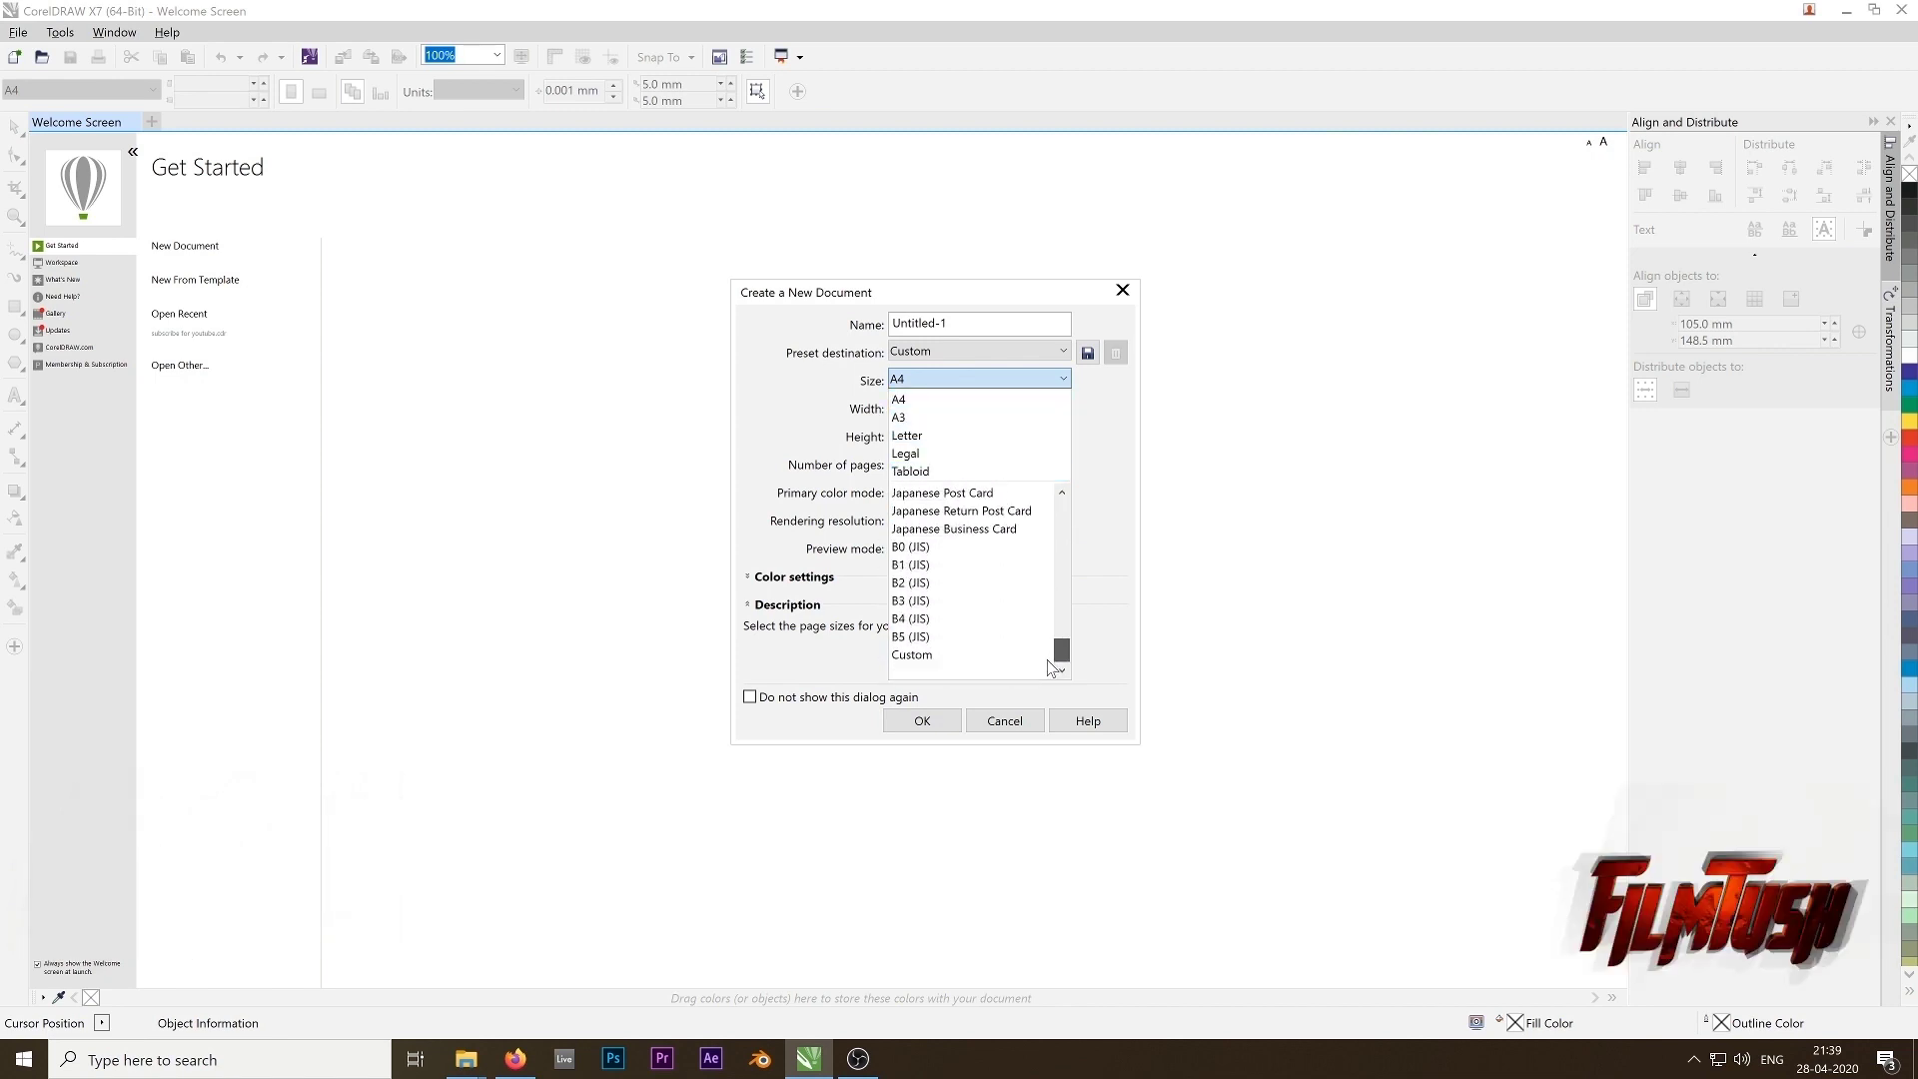
pyautogui.scroll(10, 999, 559)
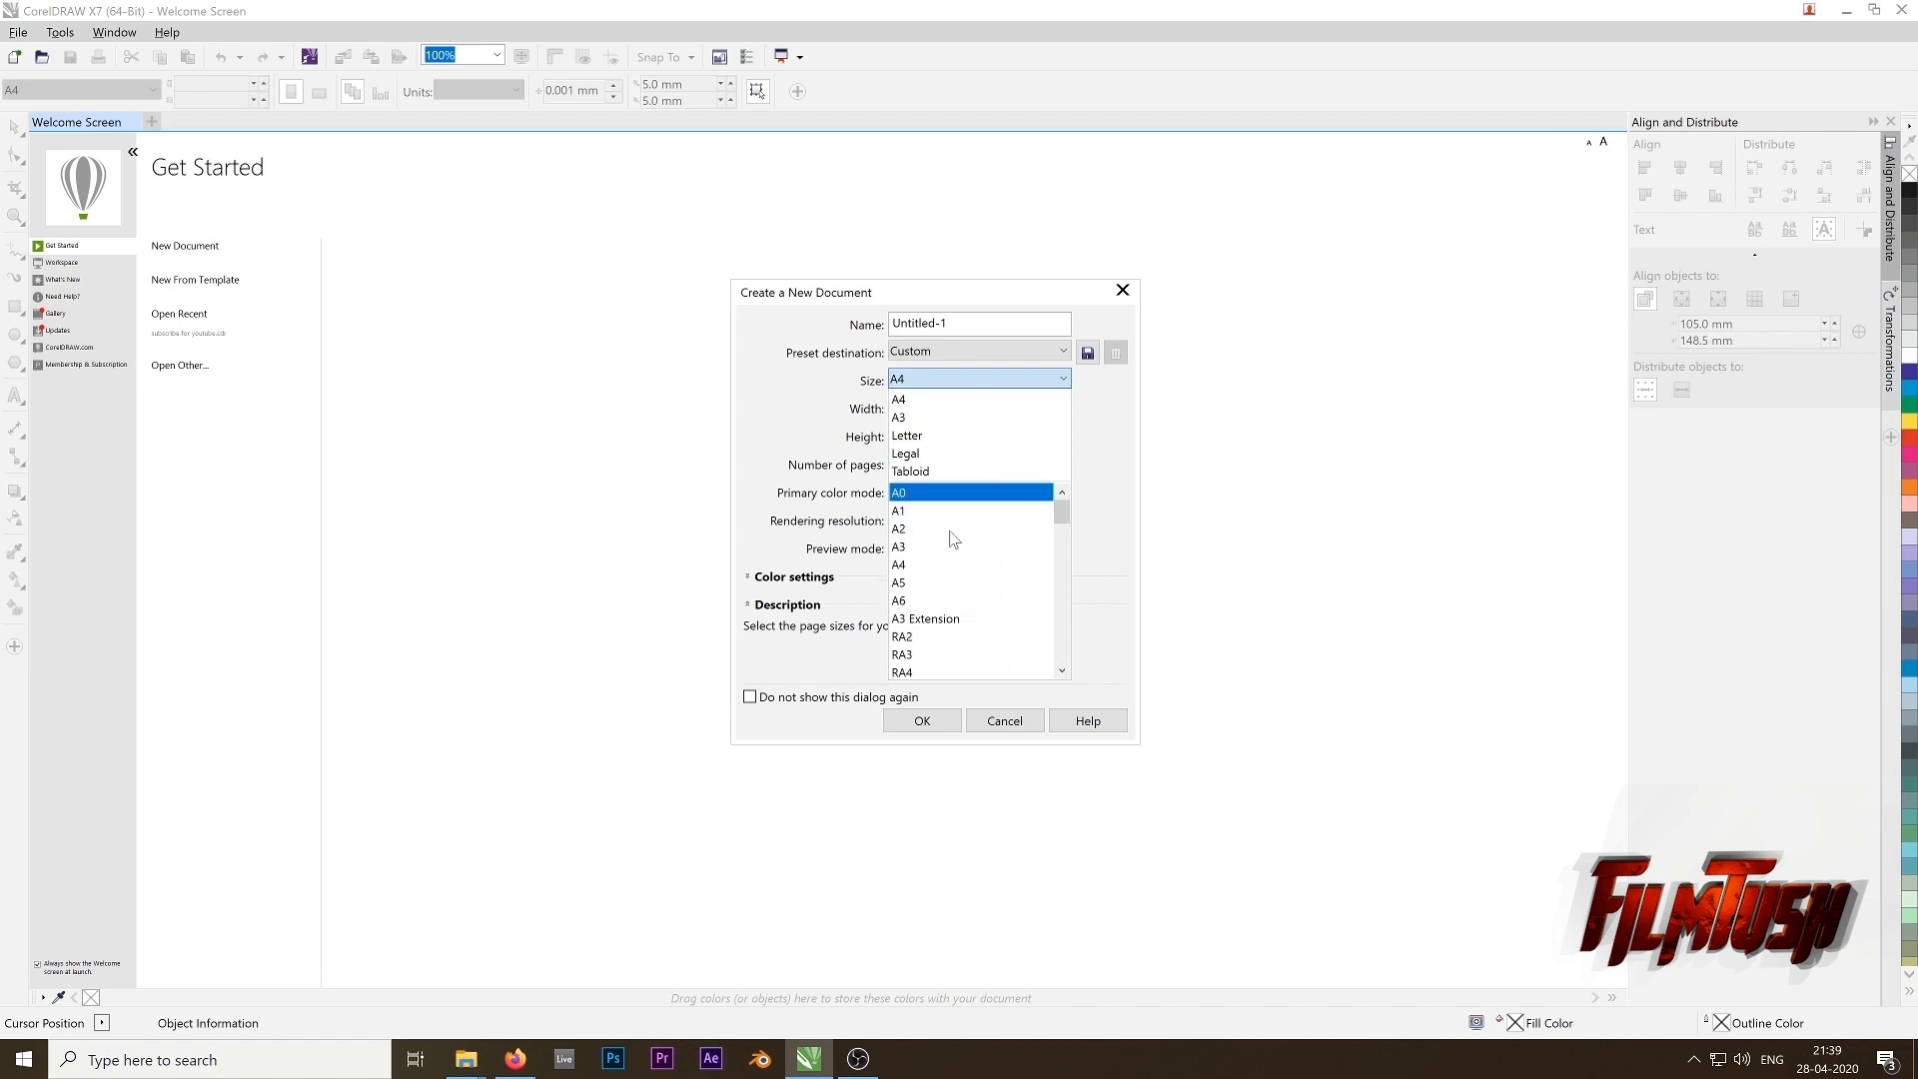
pyautogui.click(1114, 526)
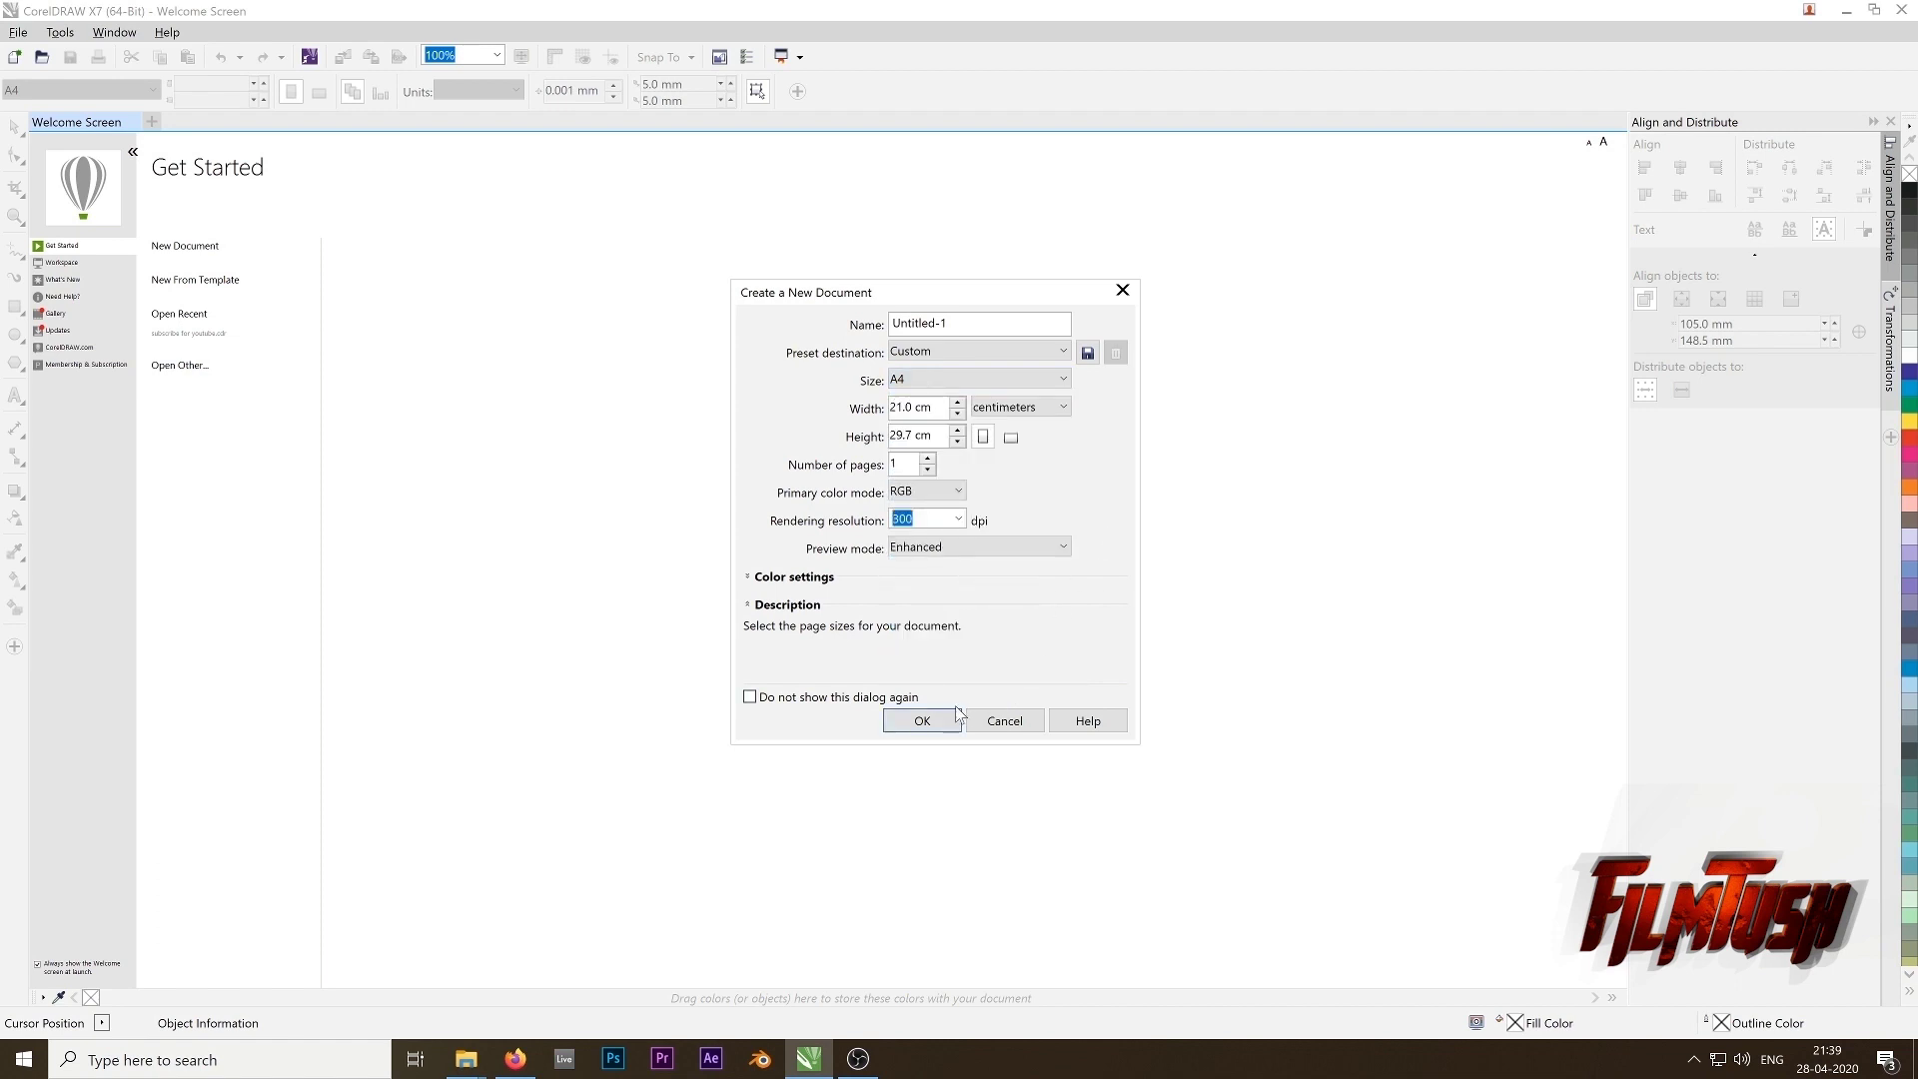
pyautogui.click(924, 722)
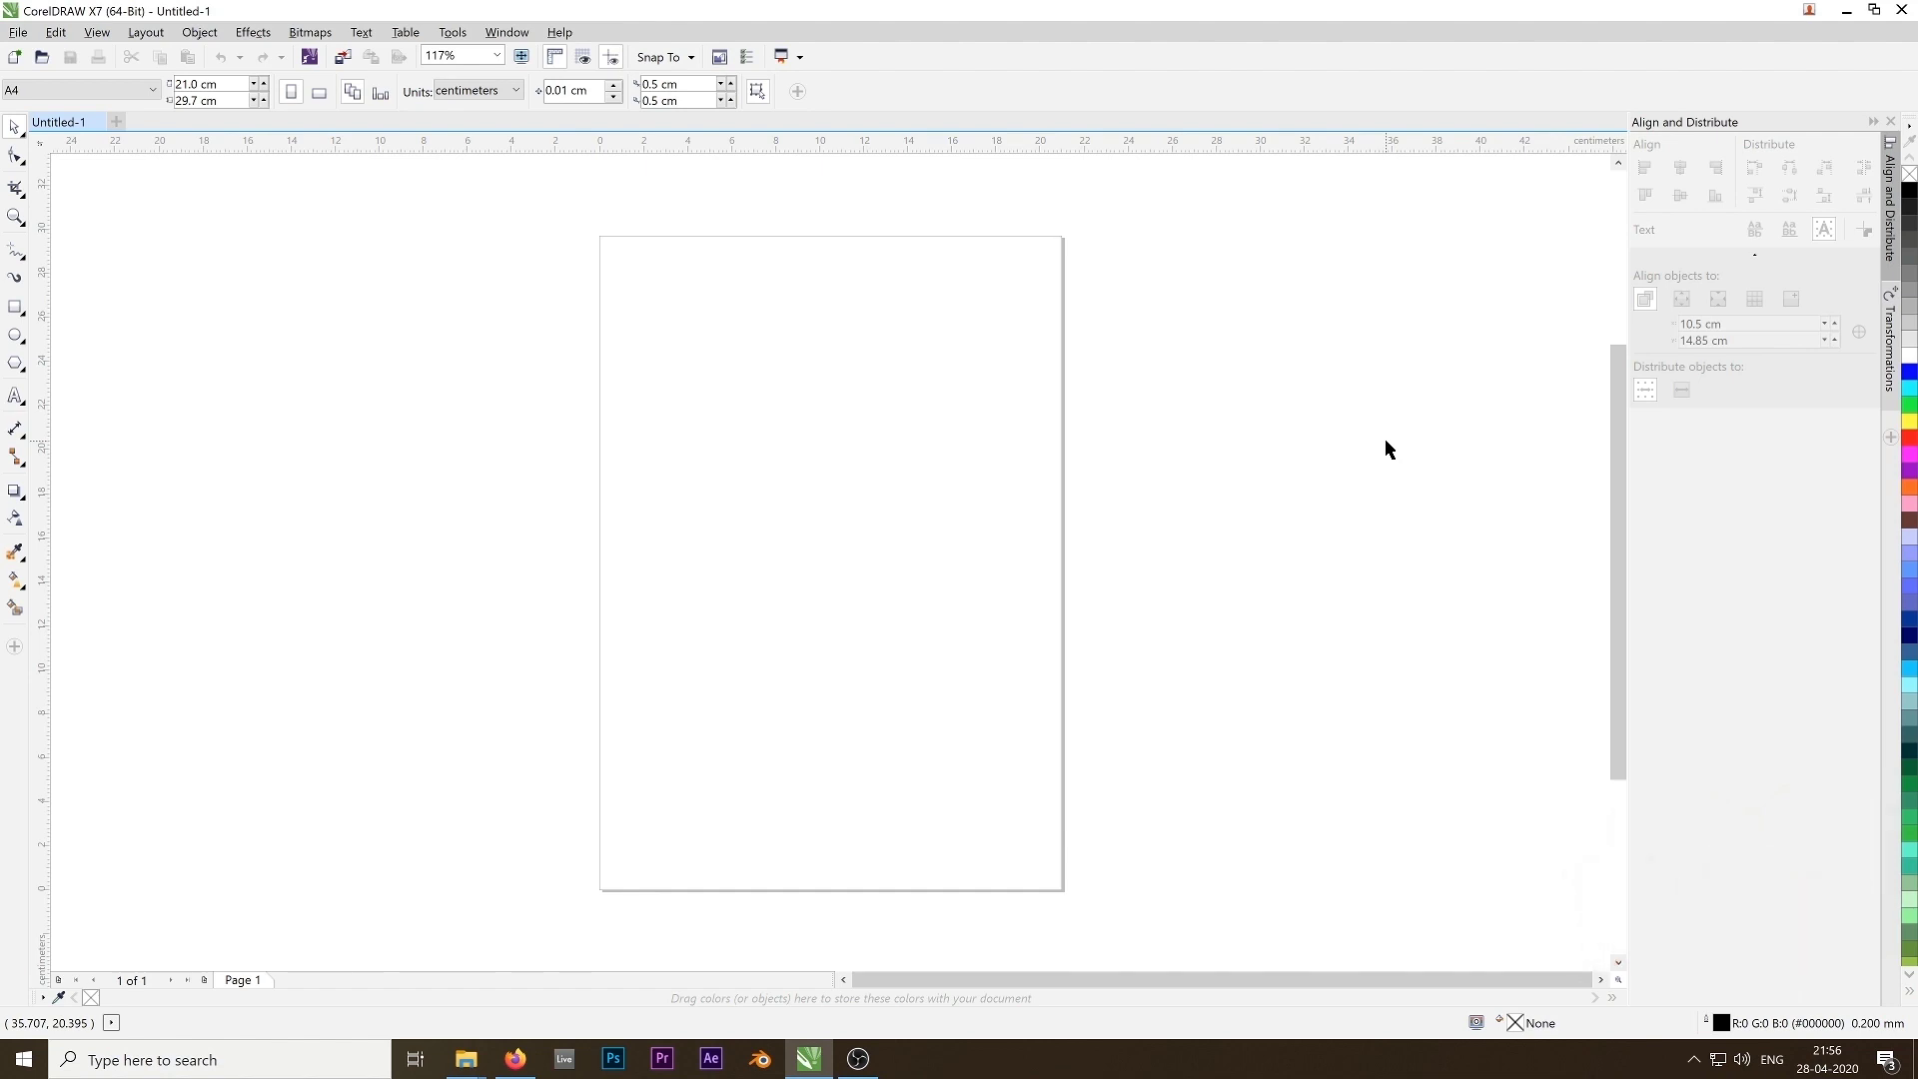
# Step: Draw a rectangle about 14.4 by 12.7 cm slightly above the page's center and fill it with 50% Black
pyautogui.click(16, 306)
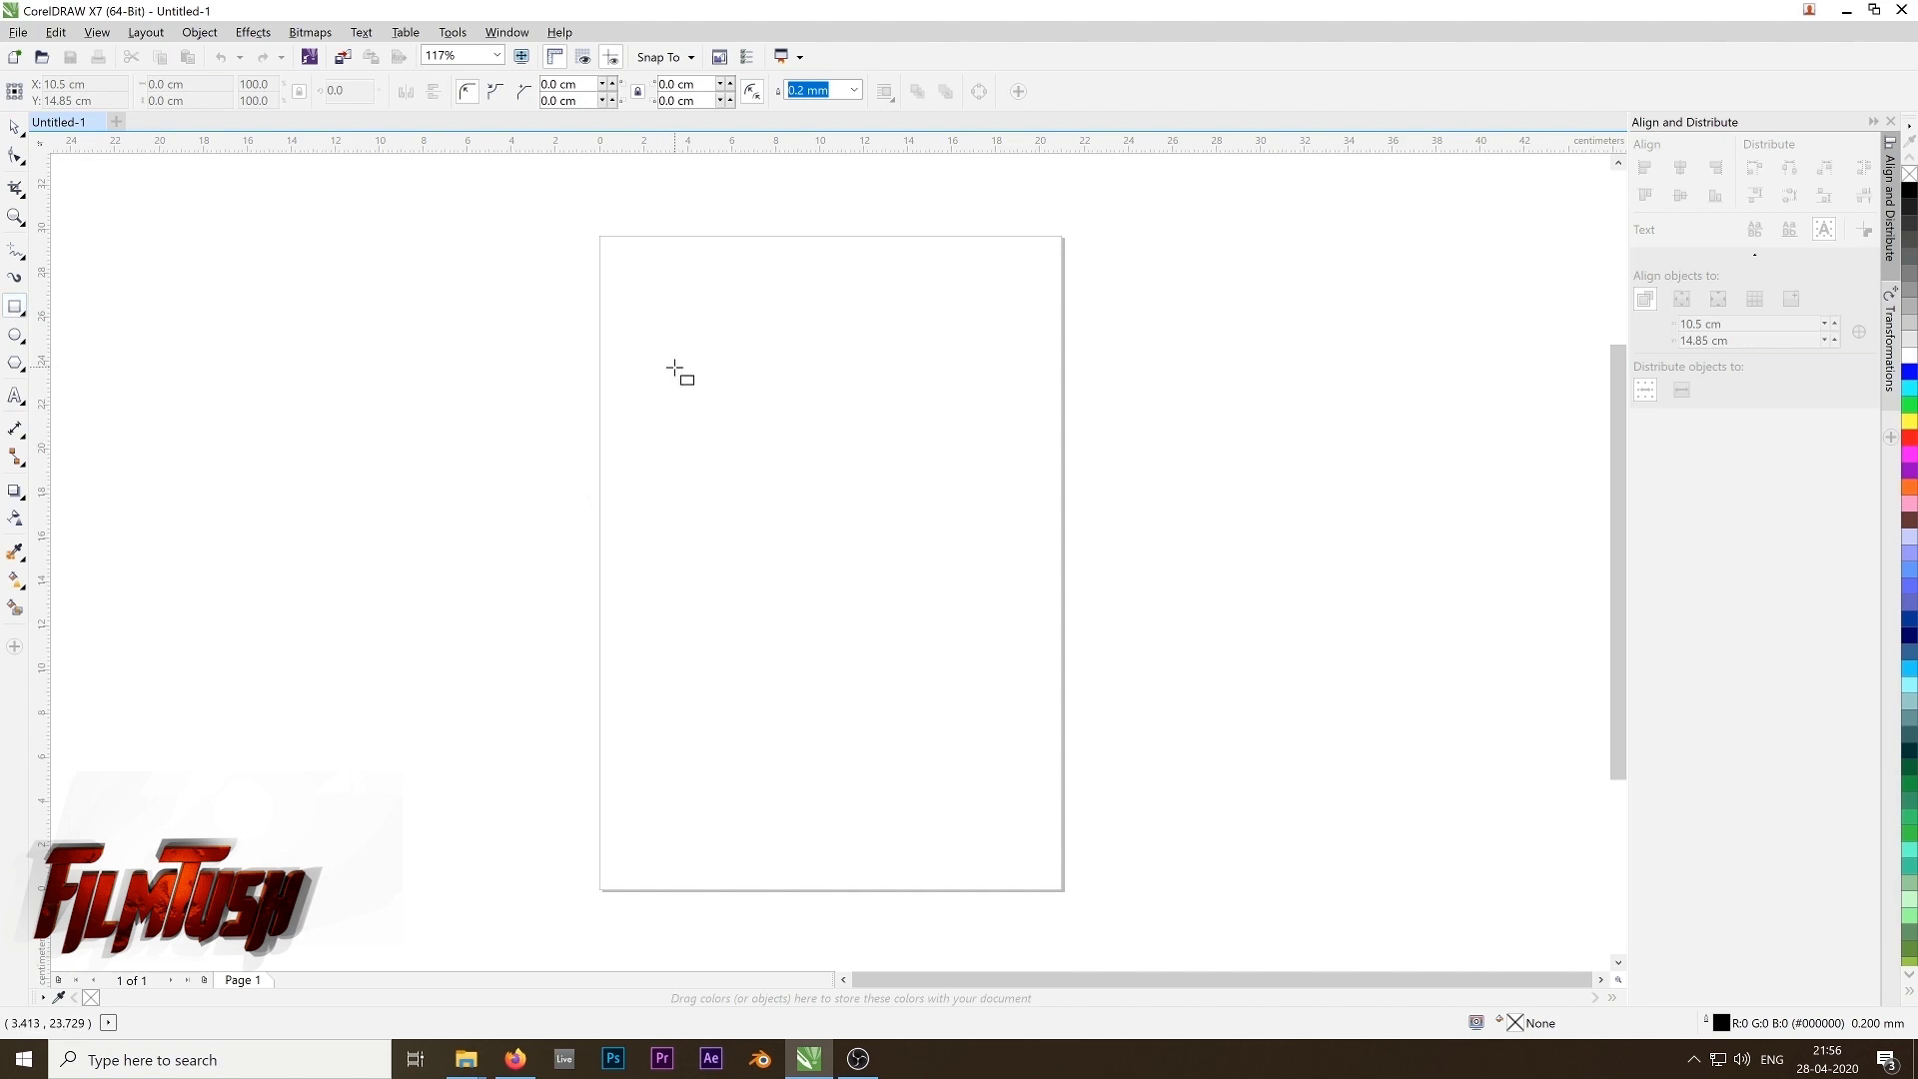
pyautogui.moveTo(672, 356); pyautogui.dragTo(991, 638)
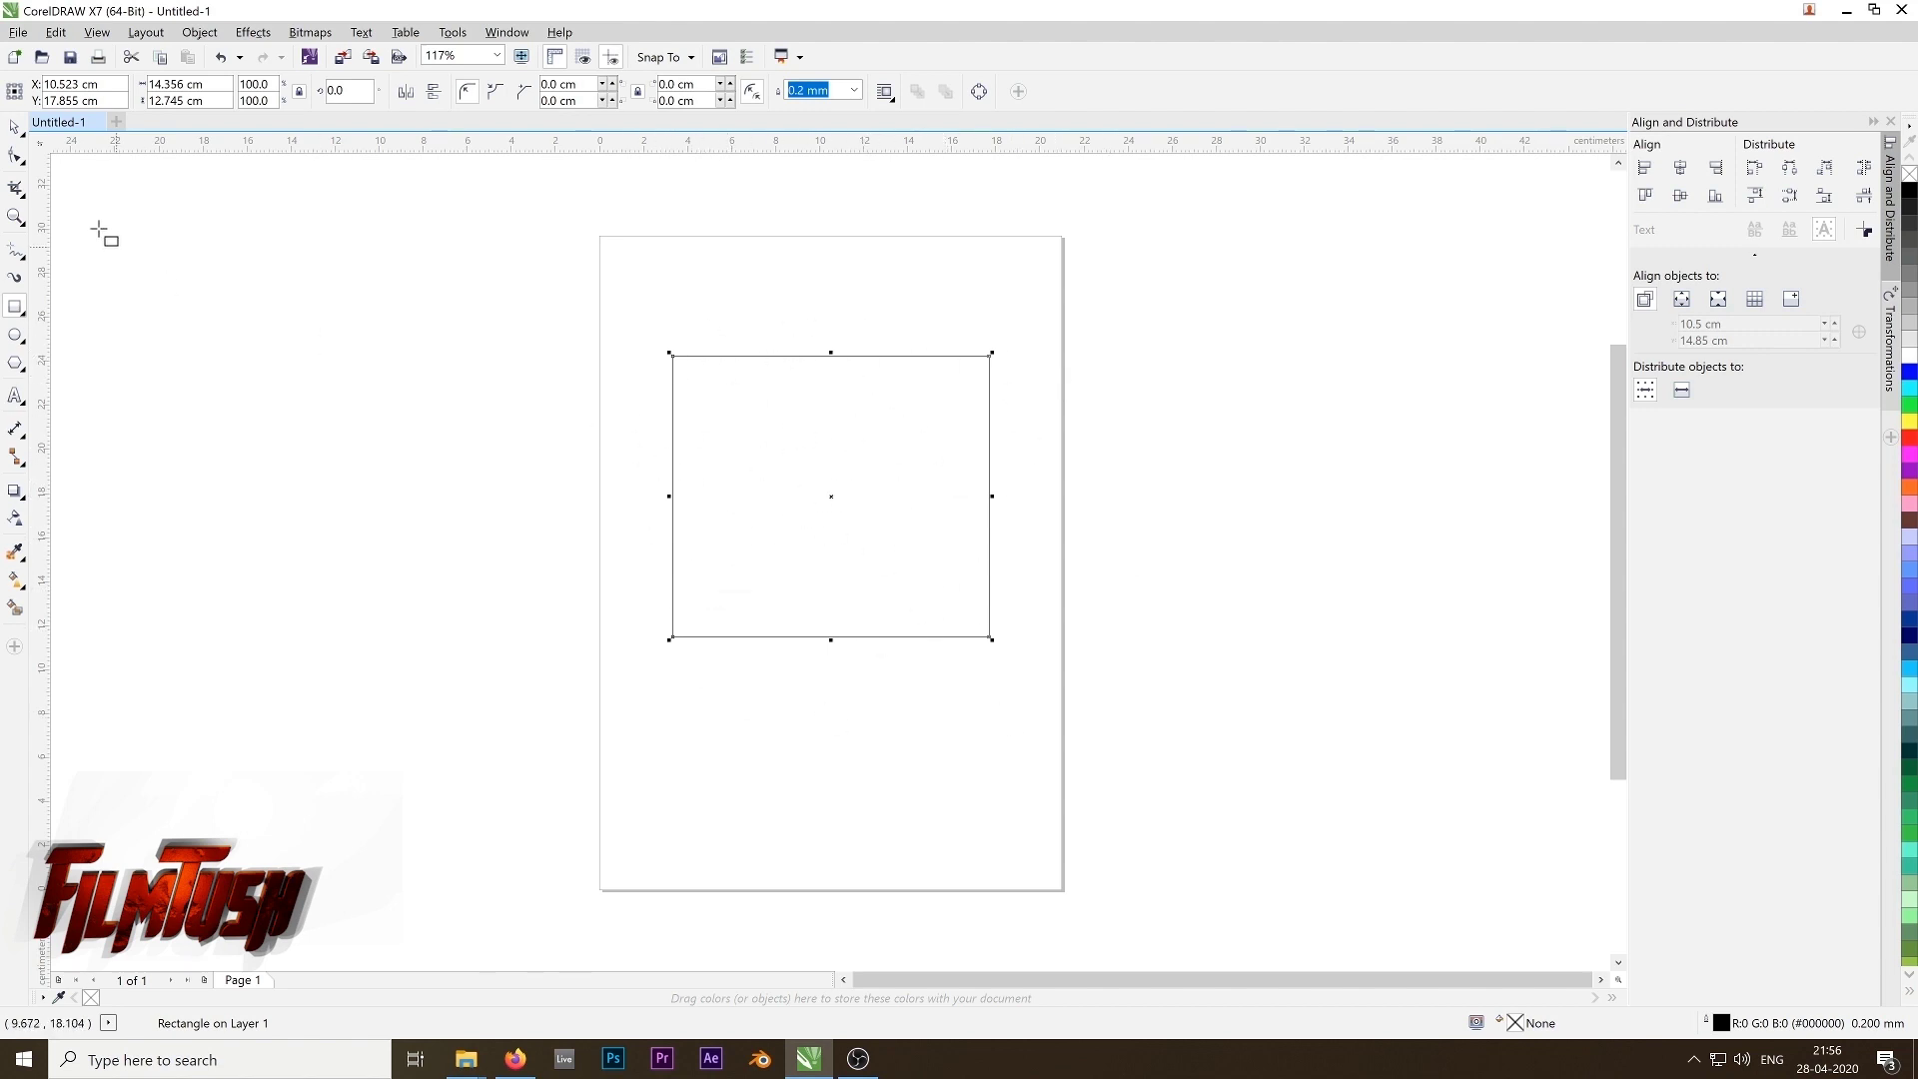
pyautogui.click(15, 128)
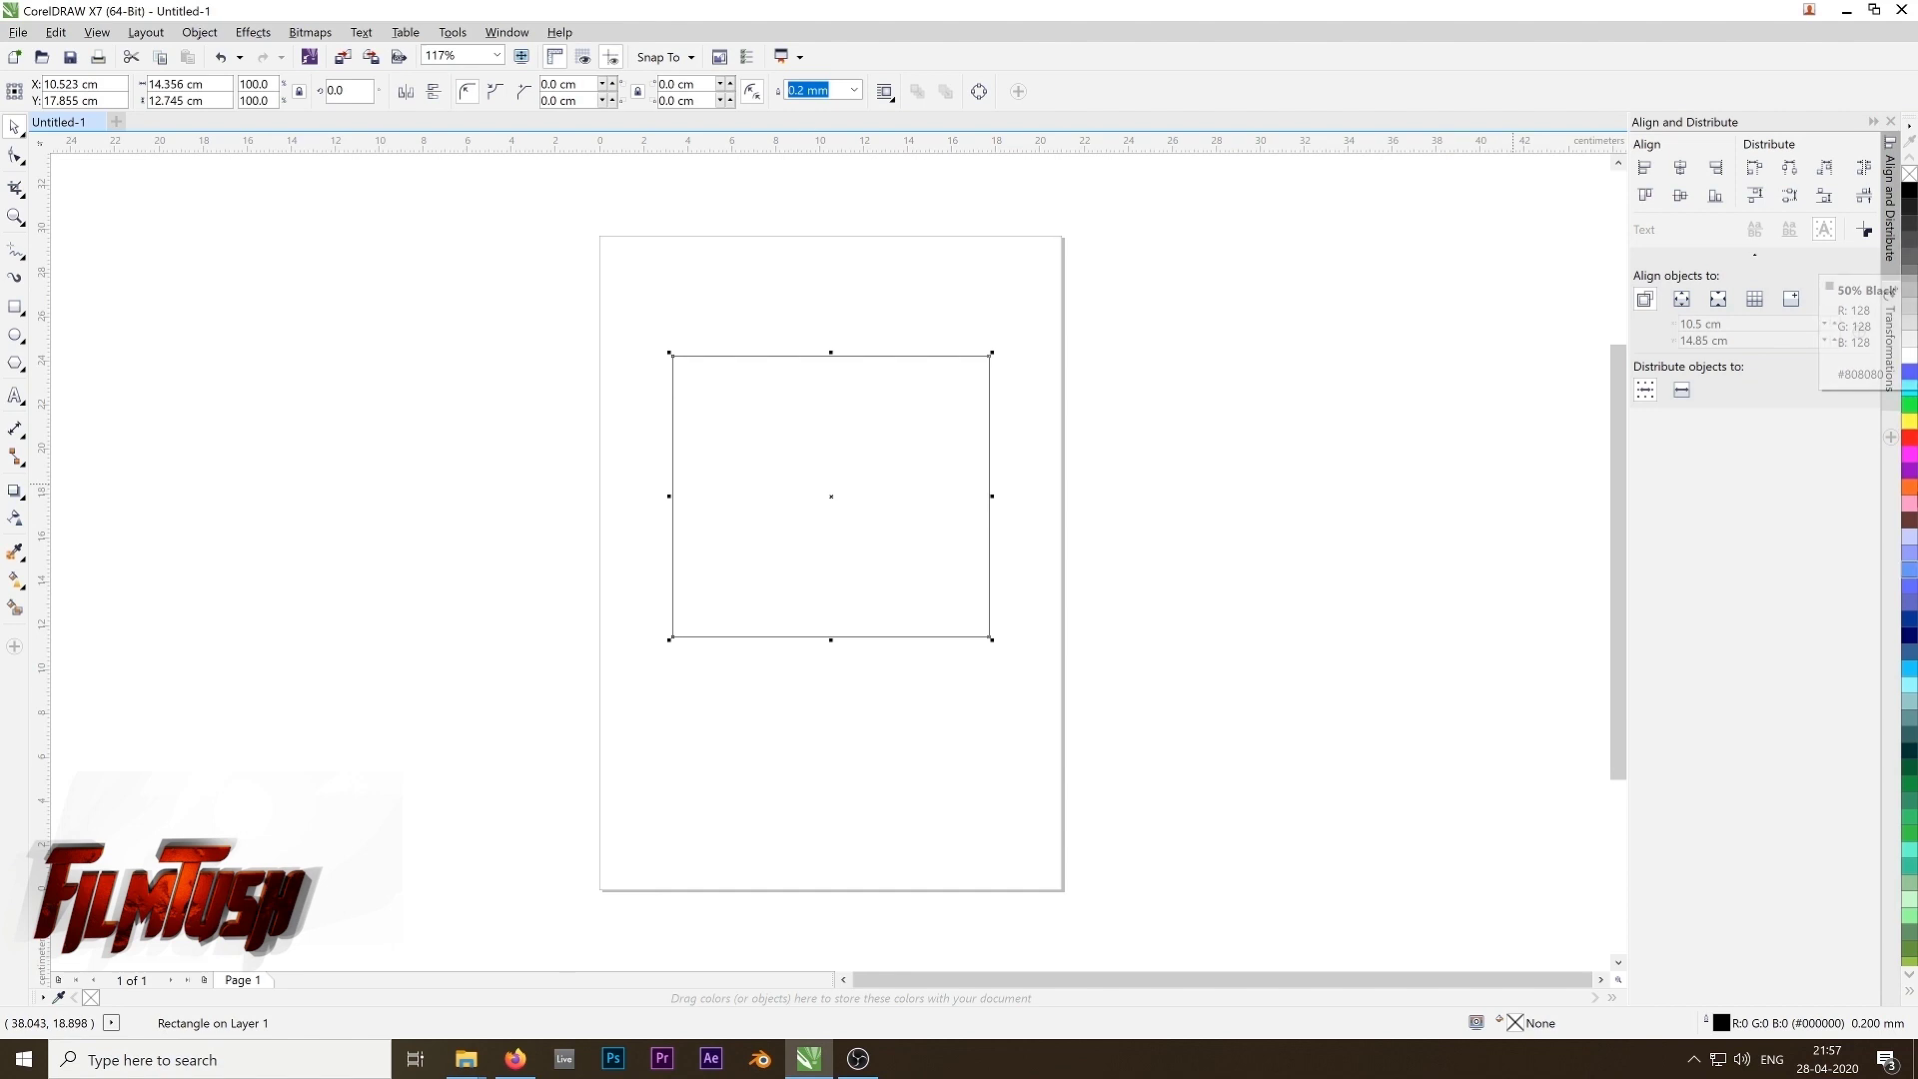
pyautogui.click(1910, 275)
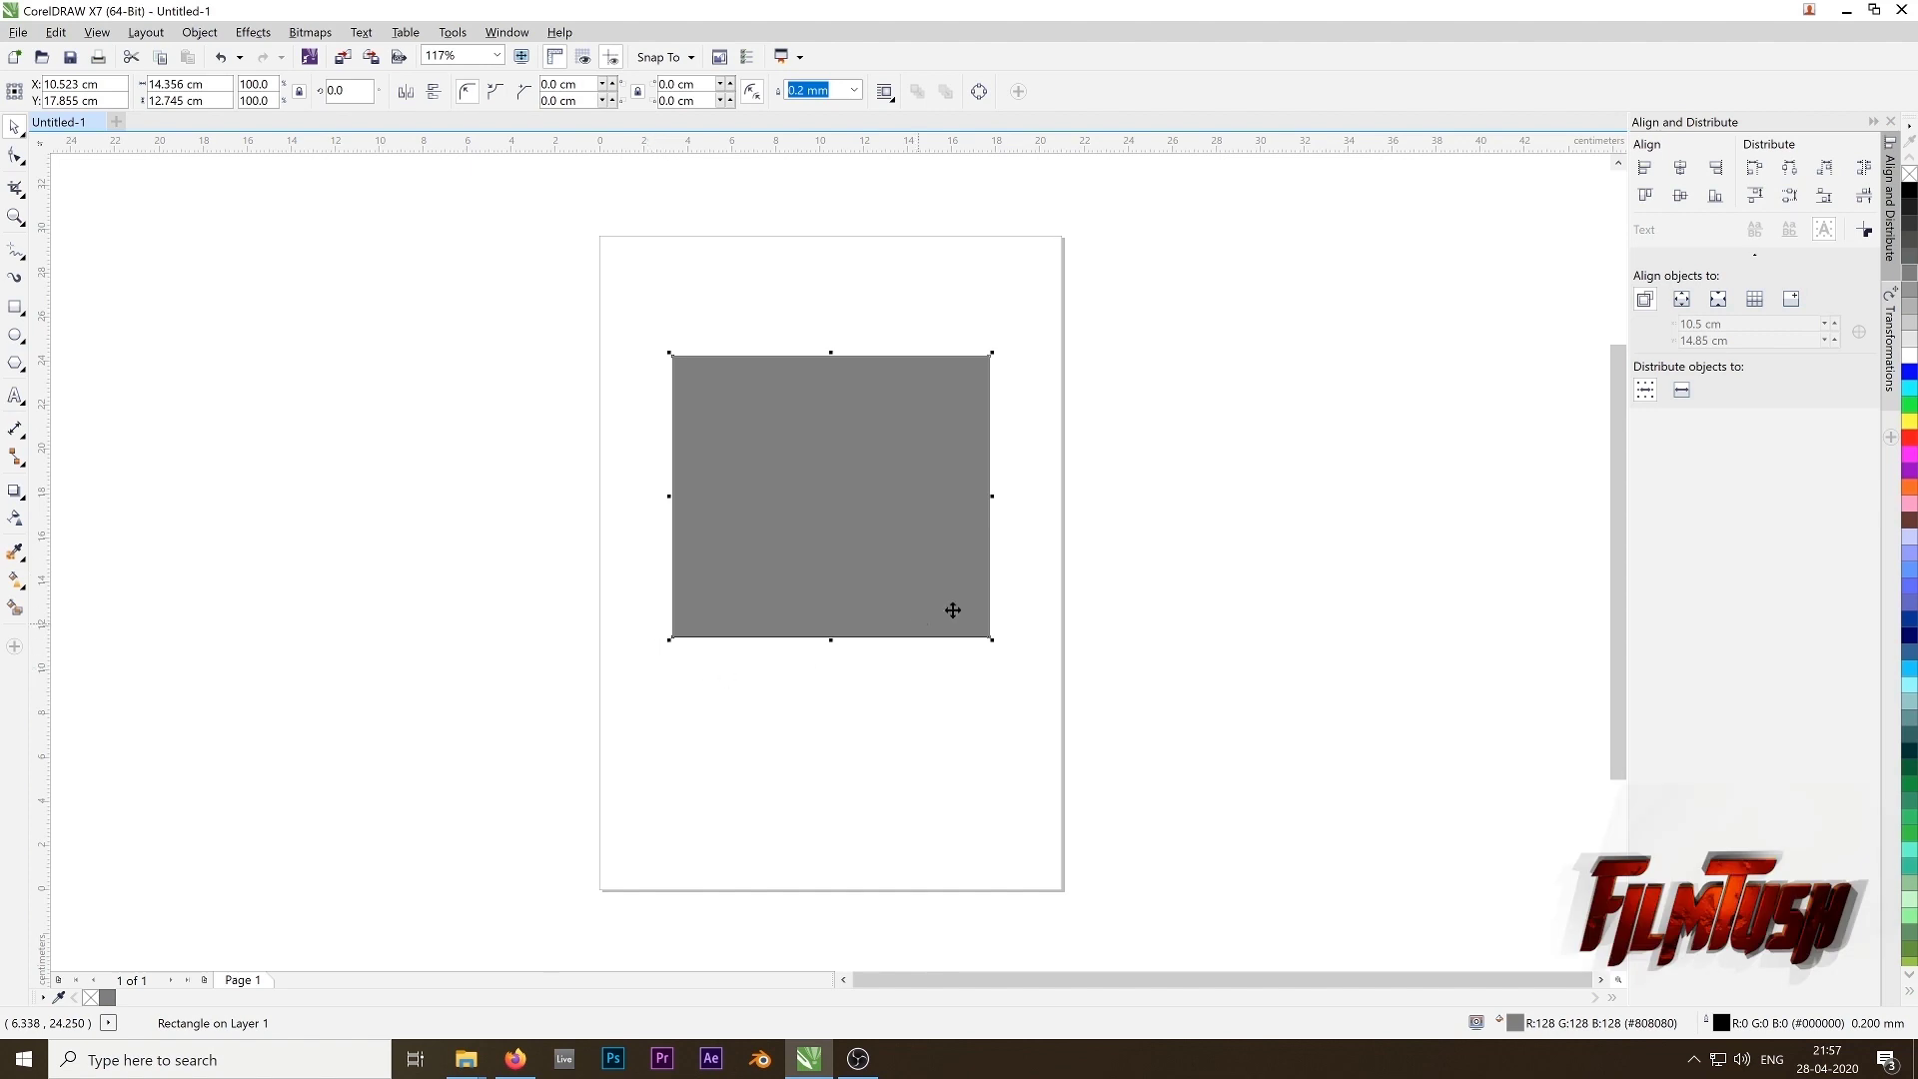
# Step: Examine the gray rectangle and its outline up close and in relation to the whole page
pyautogui.scroll(5, 689, 374)
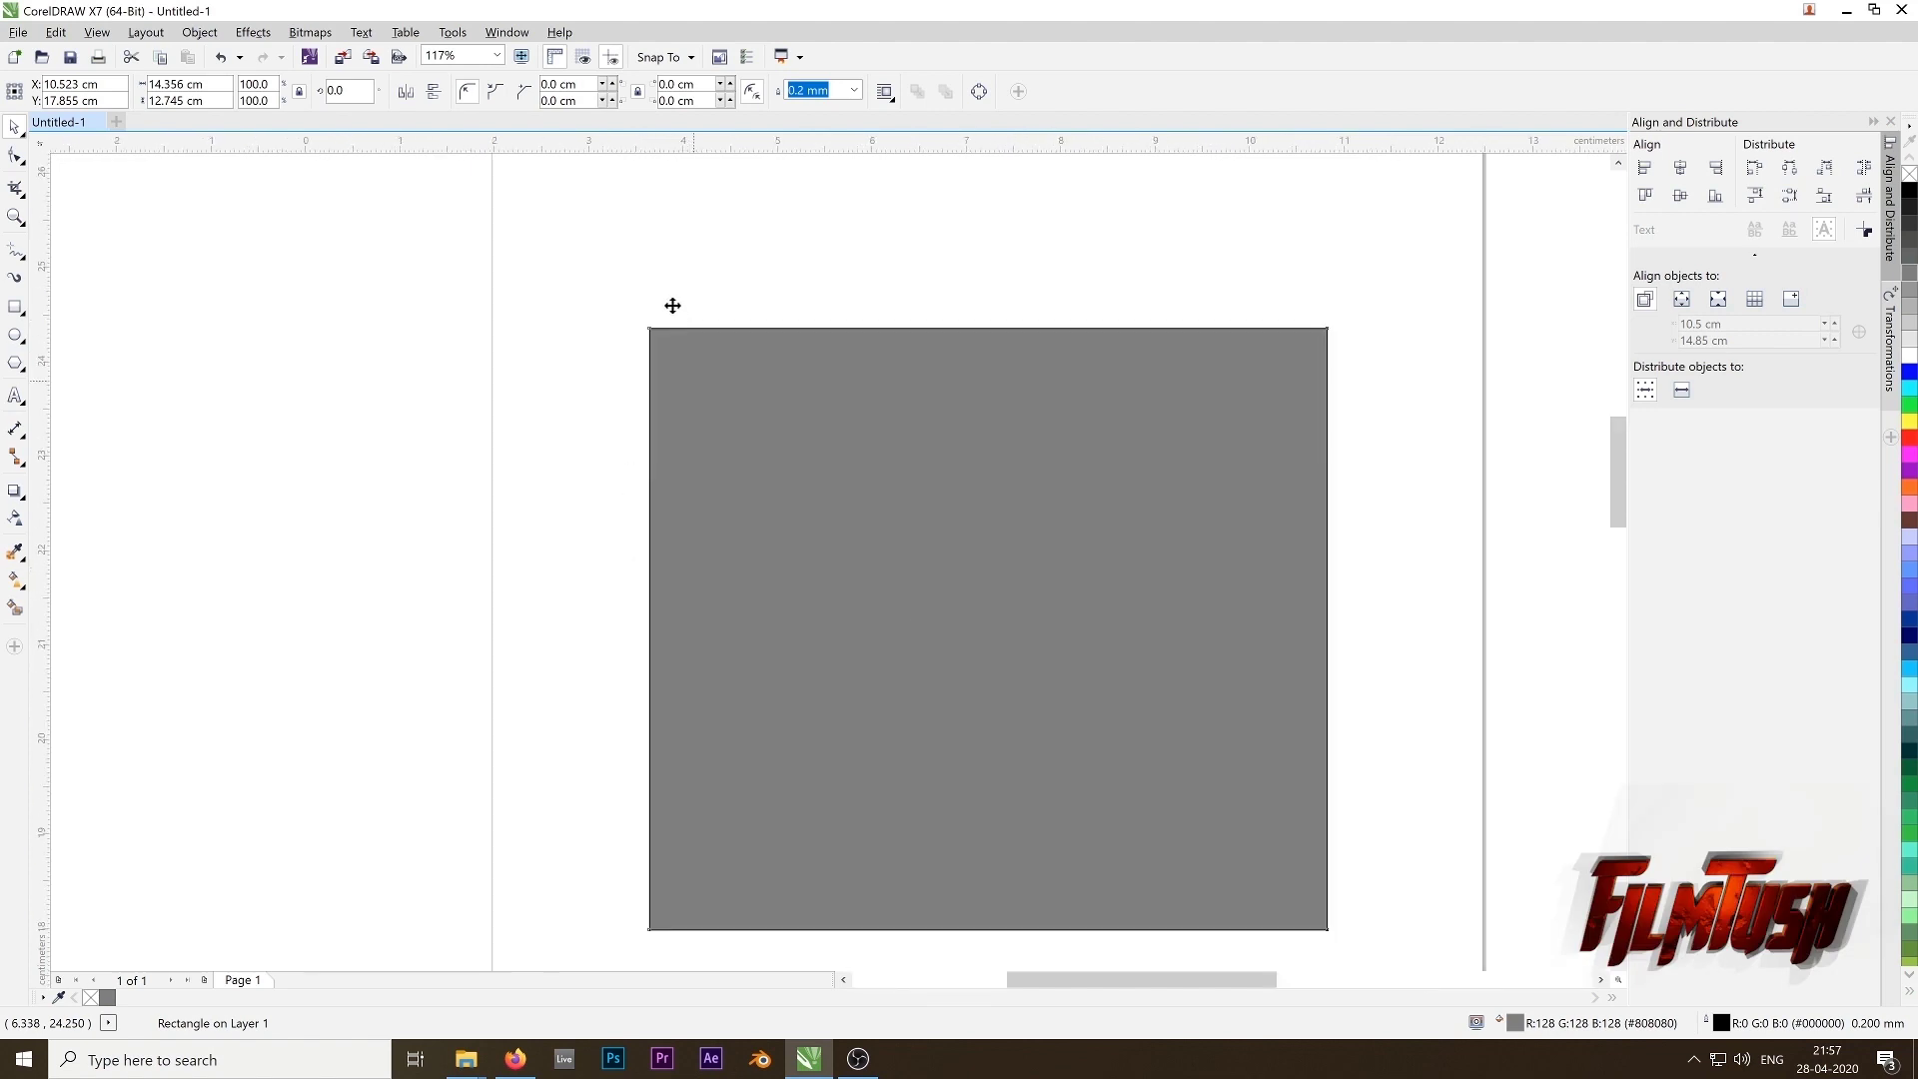
pyautogui.scroll(2, 569, 390)
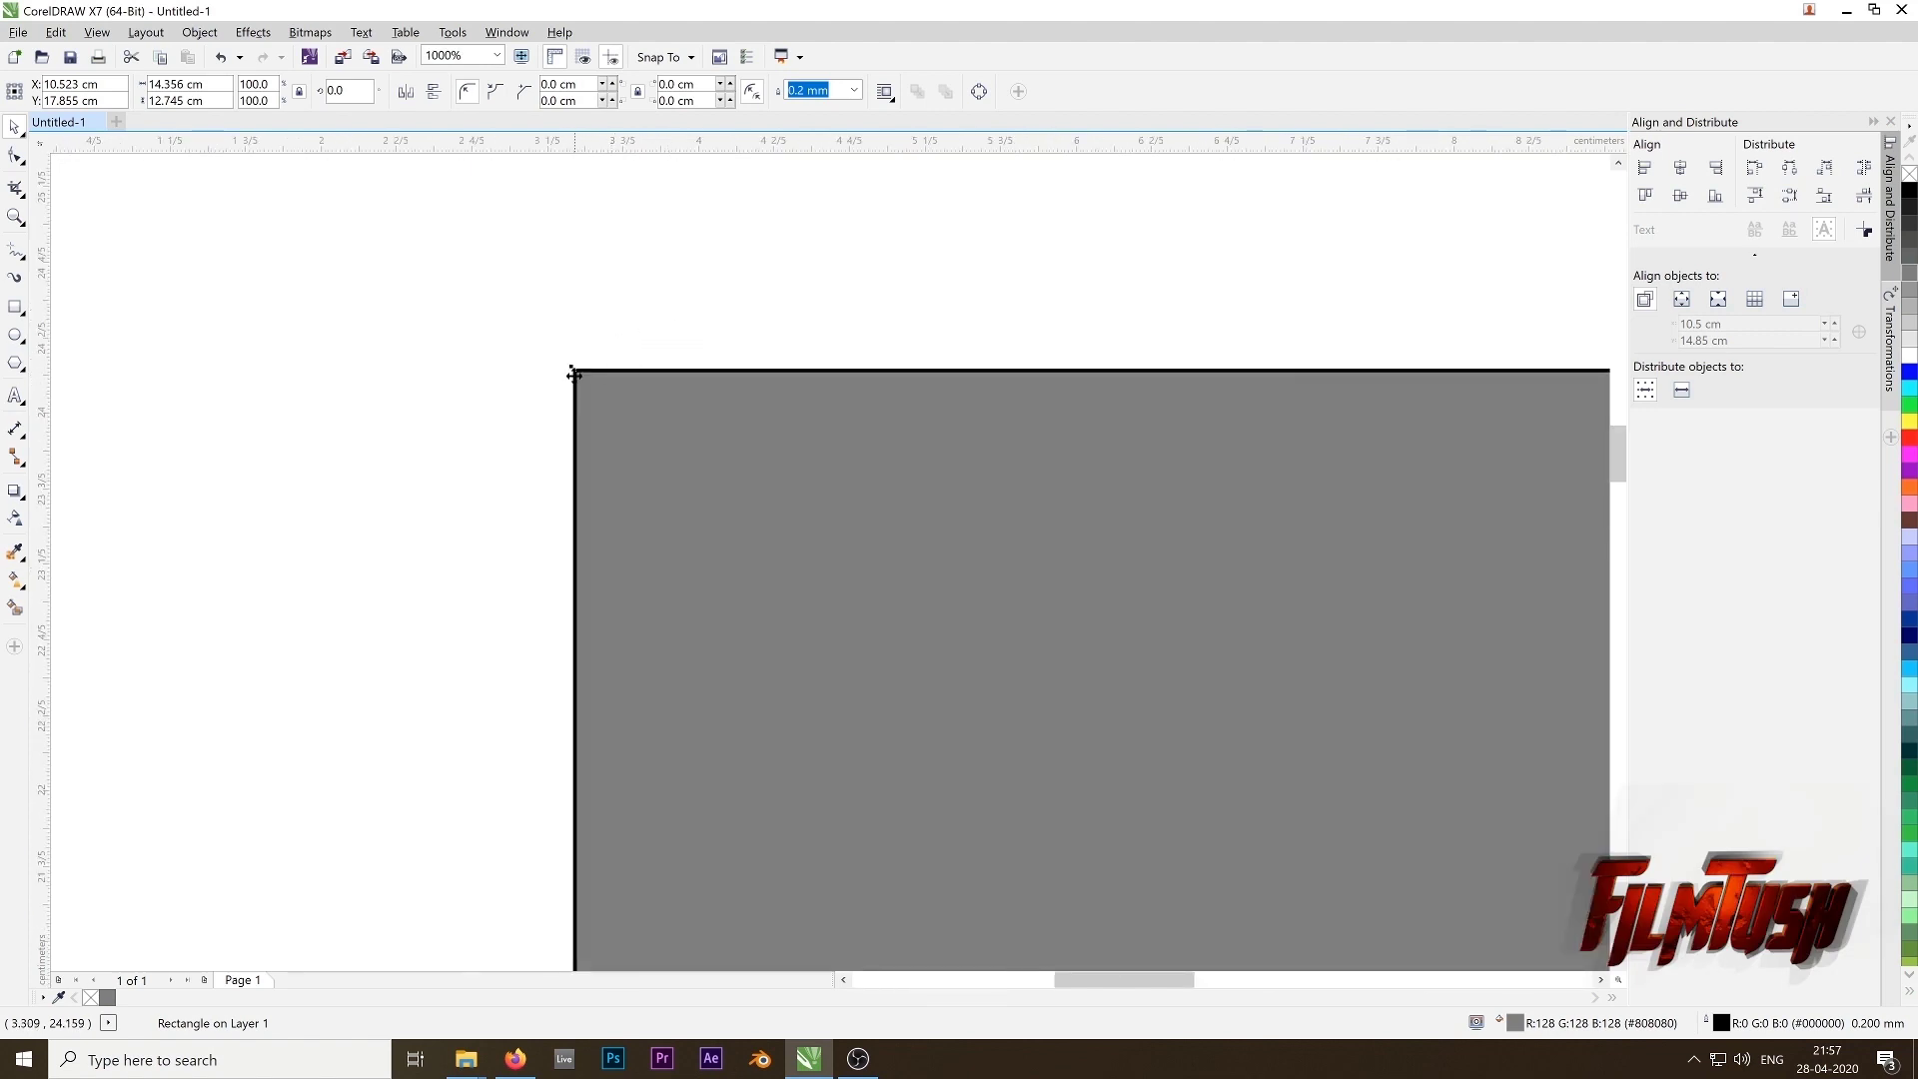
pyautogui.scroll(4, 572, 374)
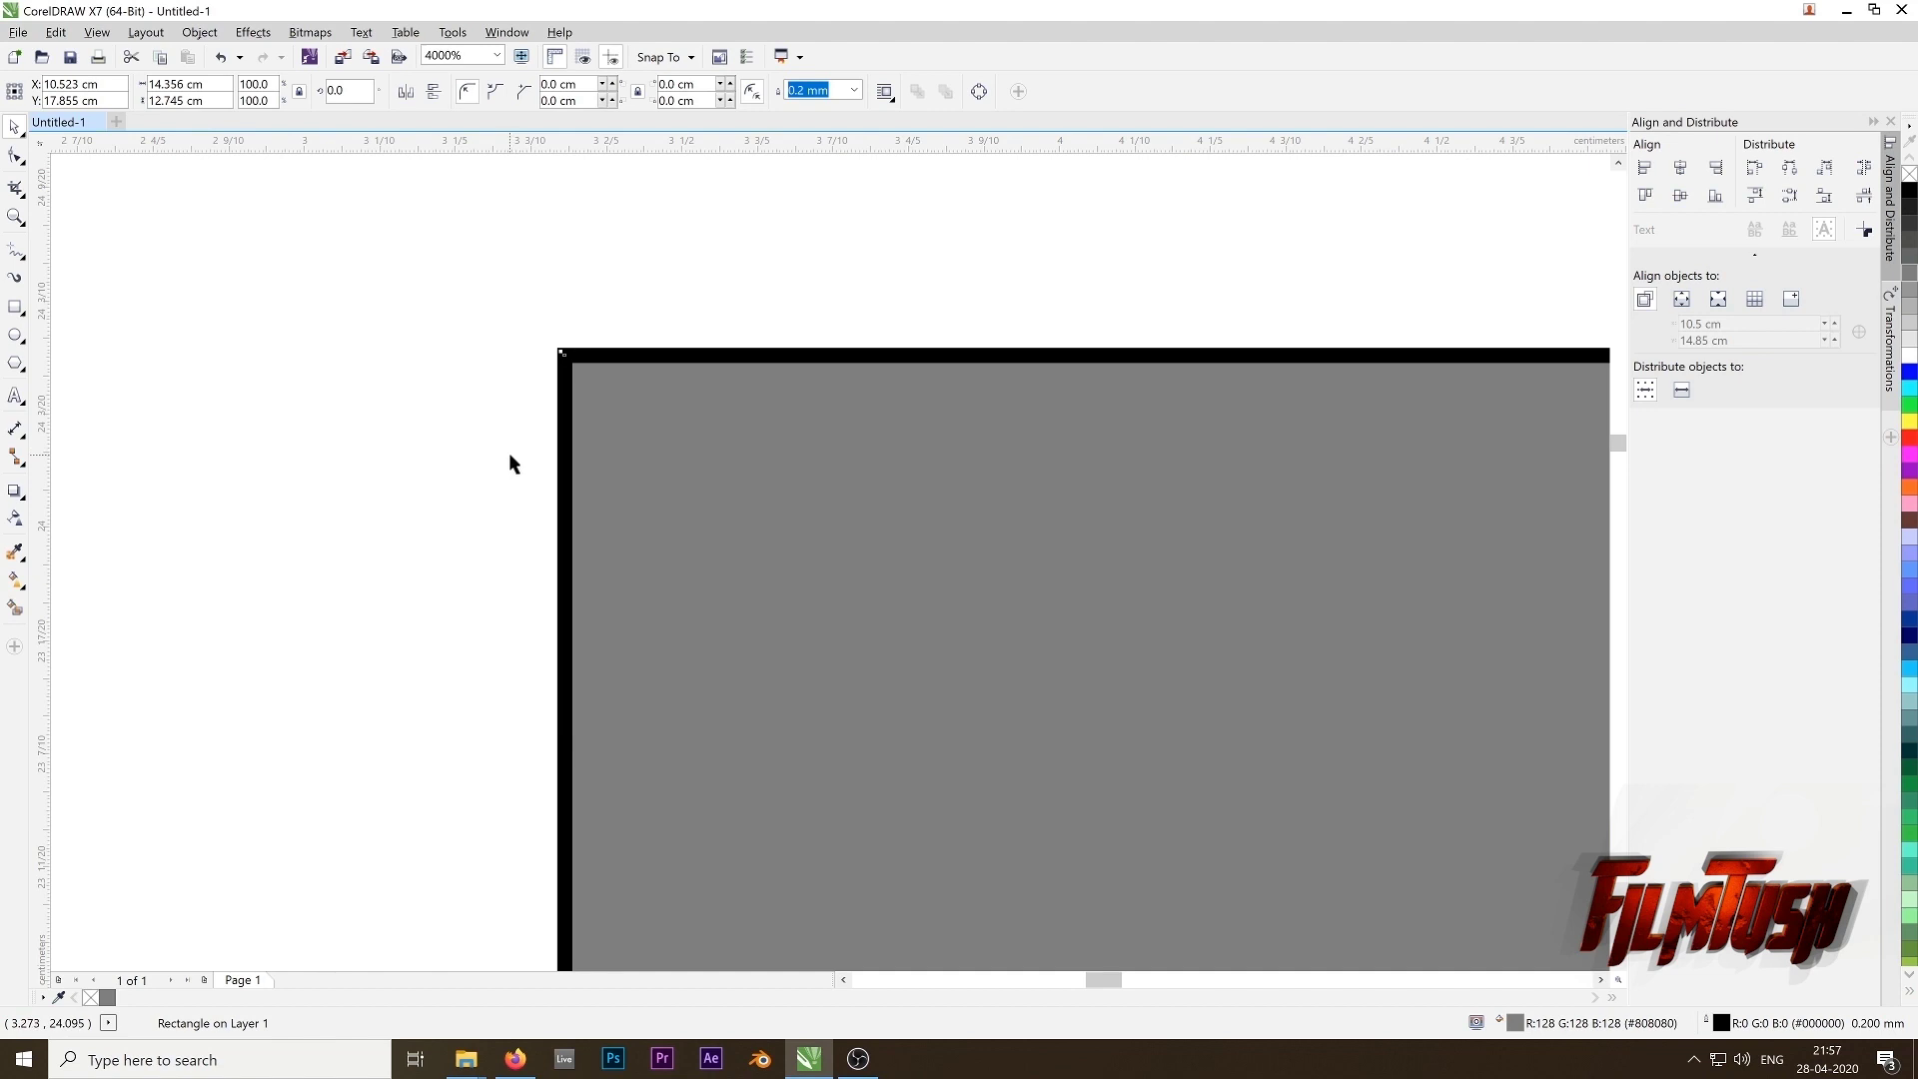
pyautogui.scroll(-5, 517, 461)
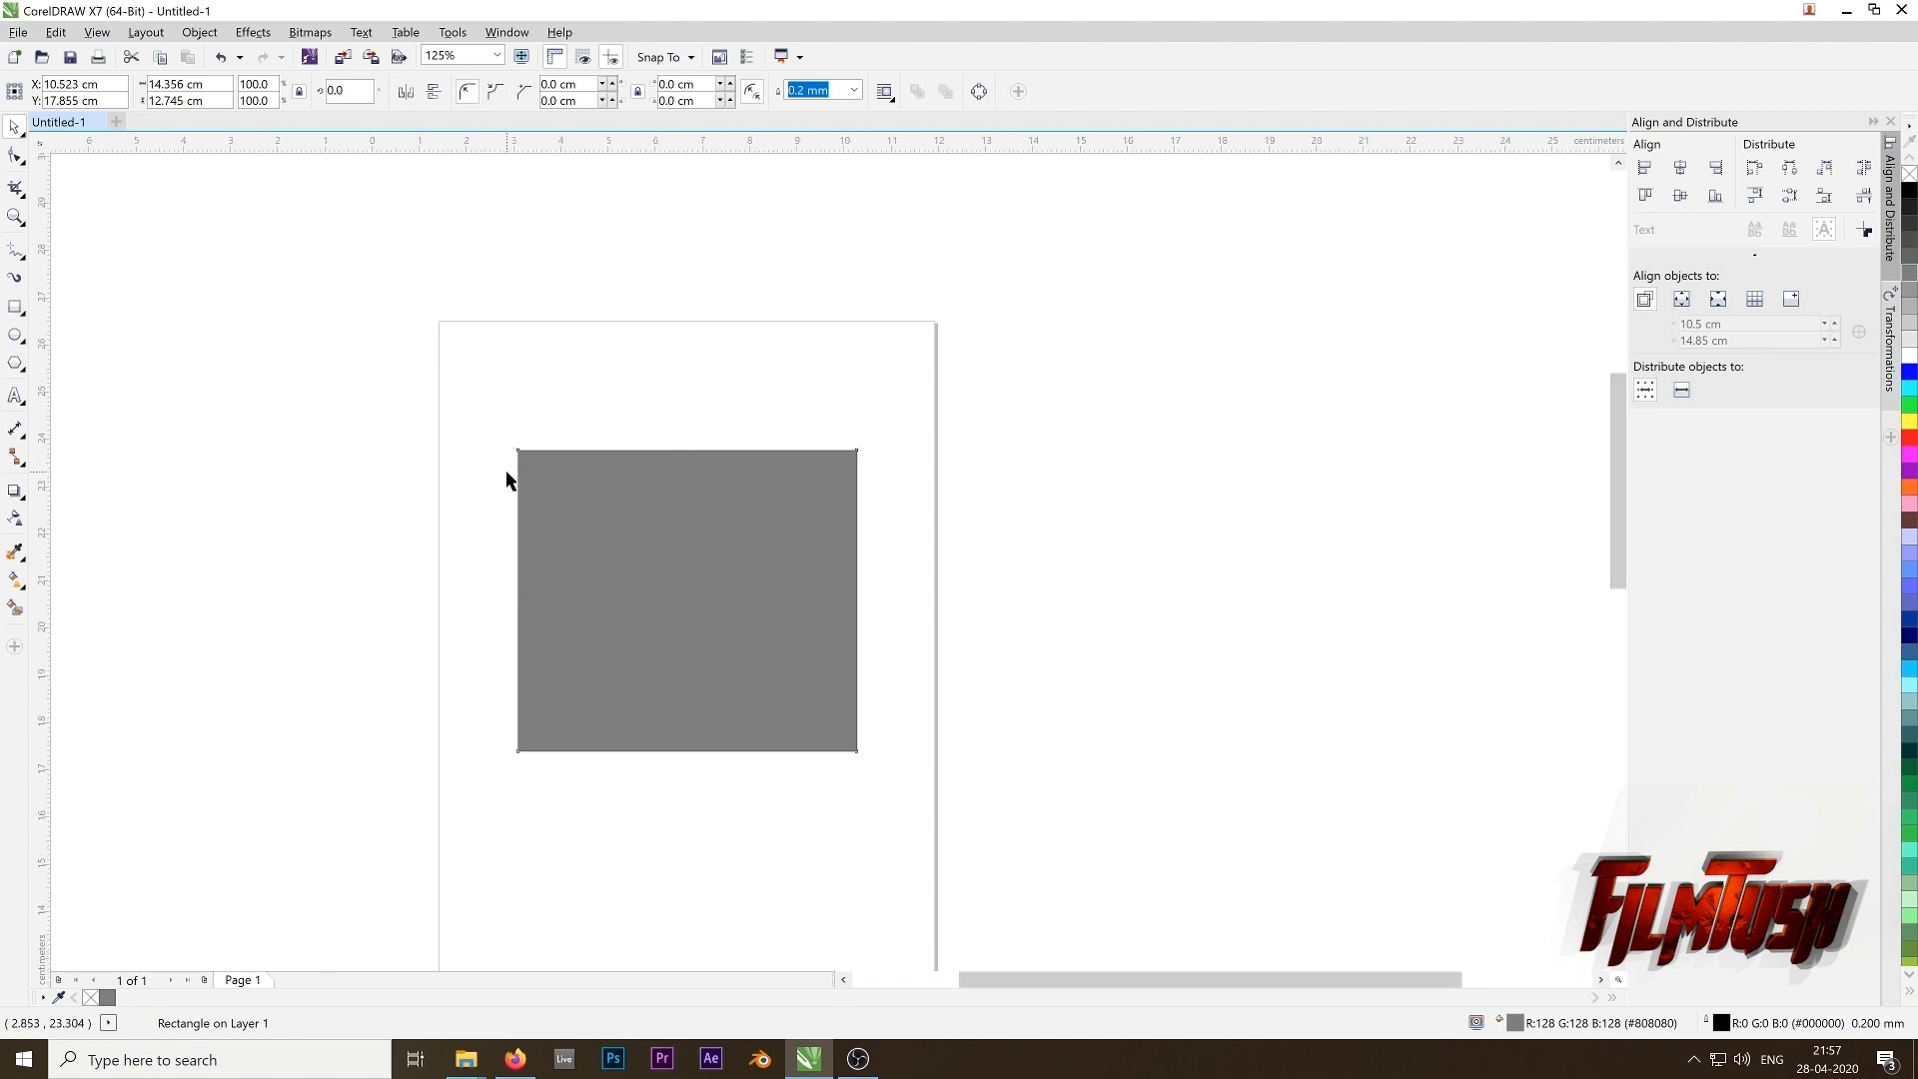
pyautogui.scroll(5, 506, 470)
pyautogui.scroll(6, 512, 471)
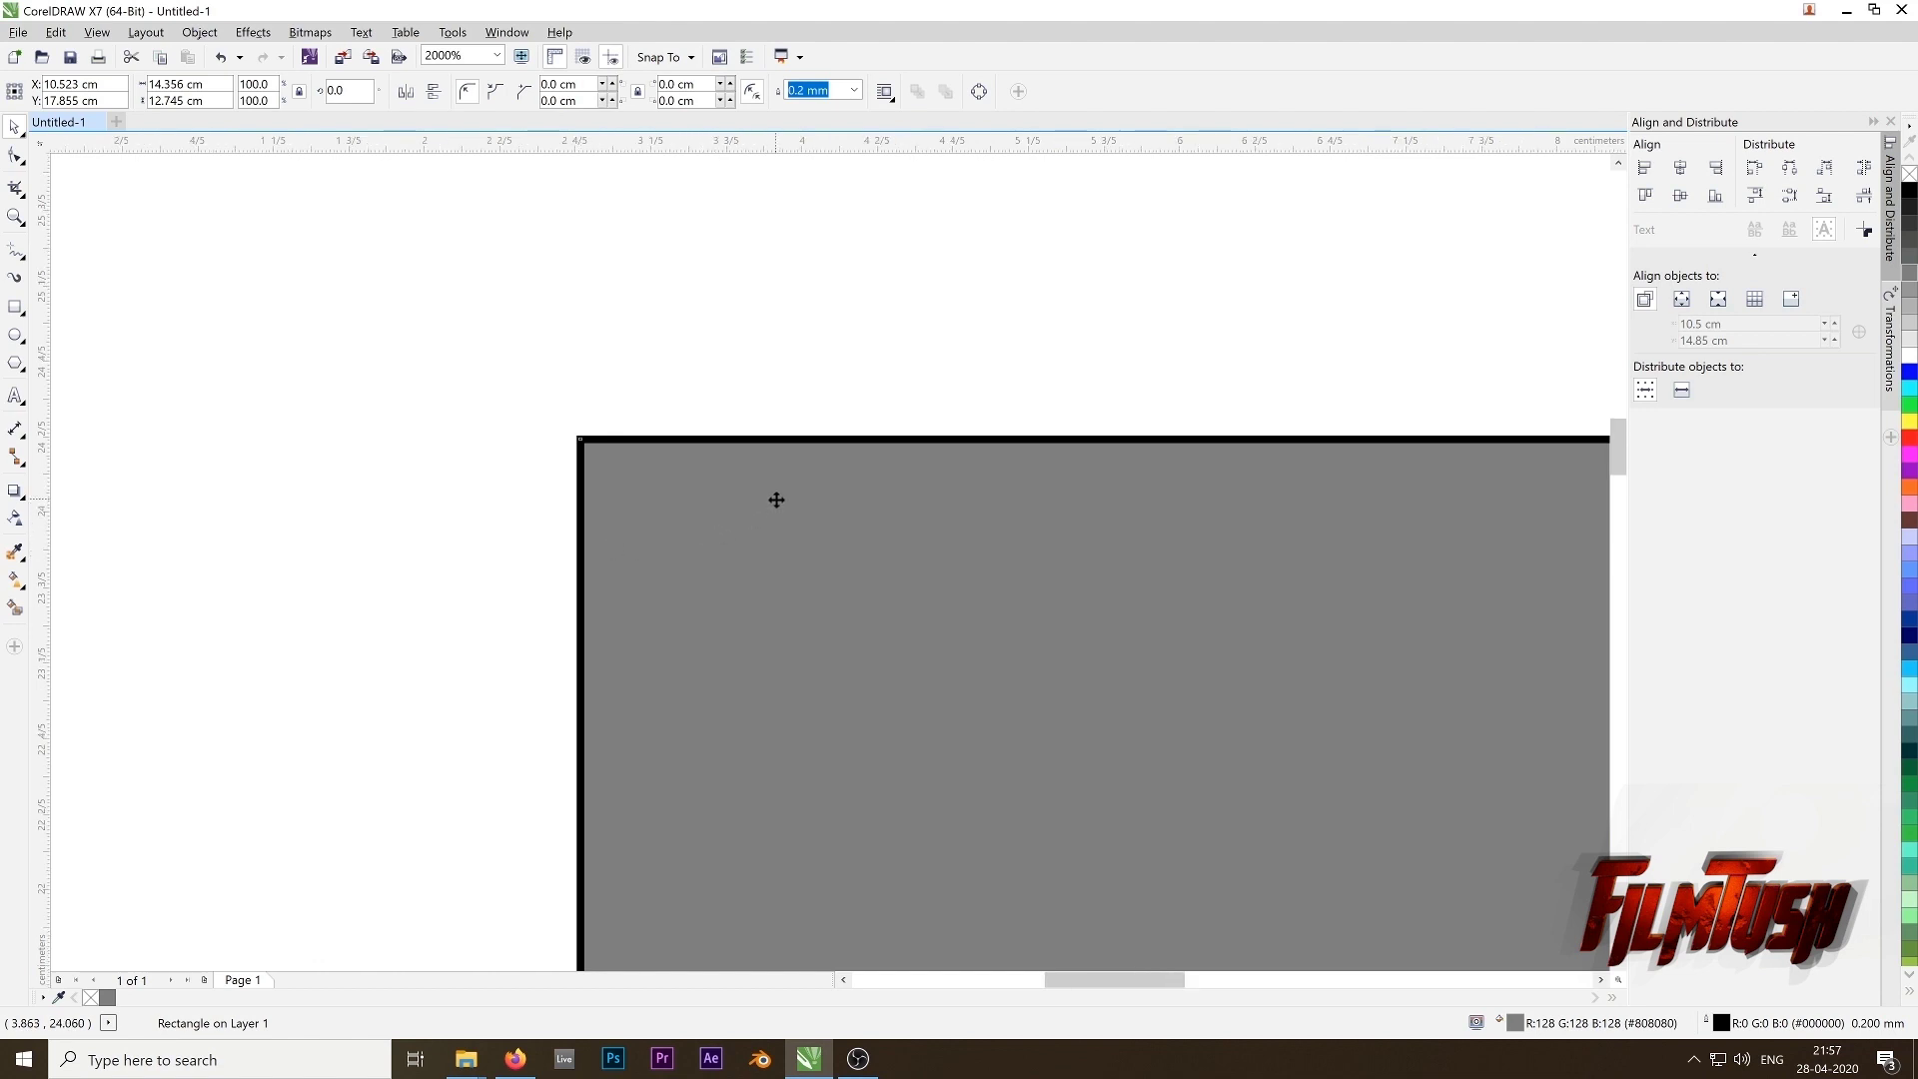
pyautogui.scroll(-5, 775, 498)
pyautogui.scroll(-5, 775, 518)
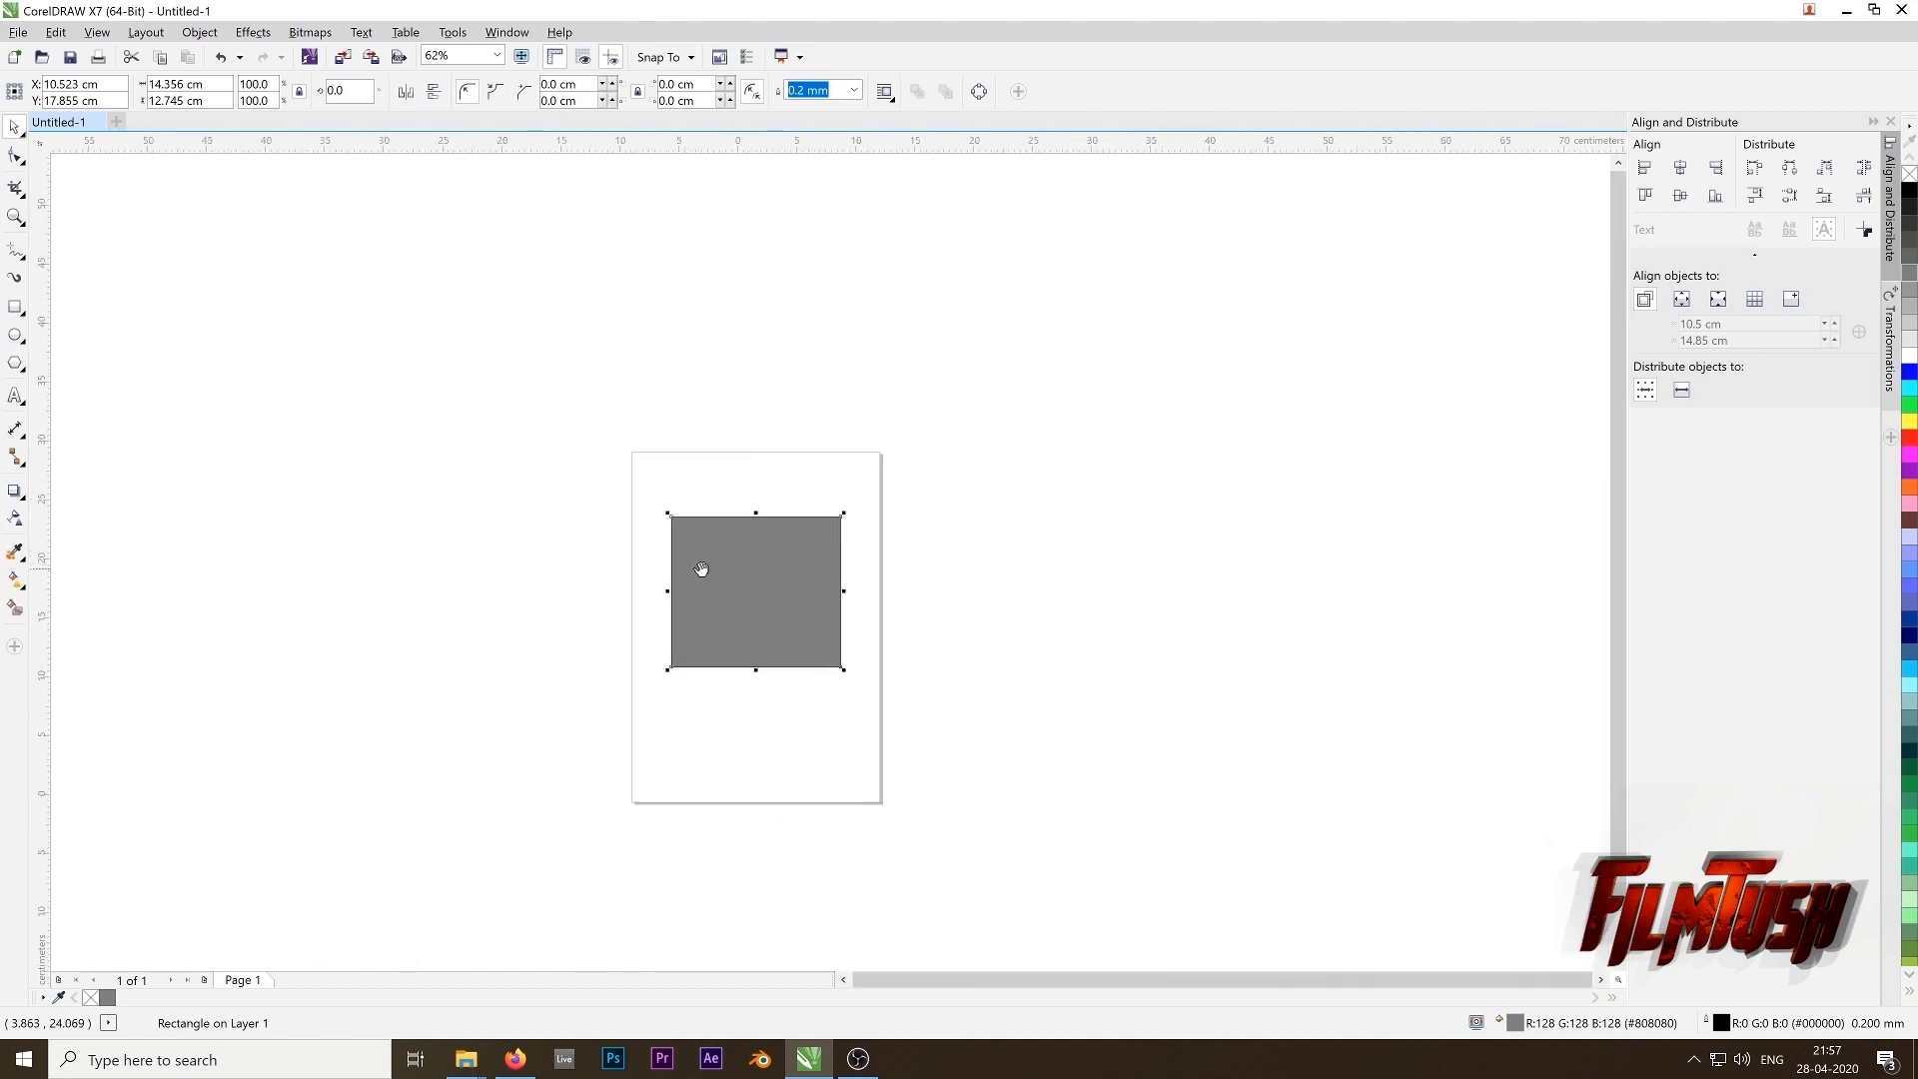
pyautogui.scroll(2, 738, 542)
pyautogui.scroll(2, 763, 556)
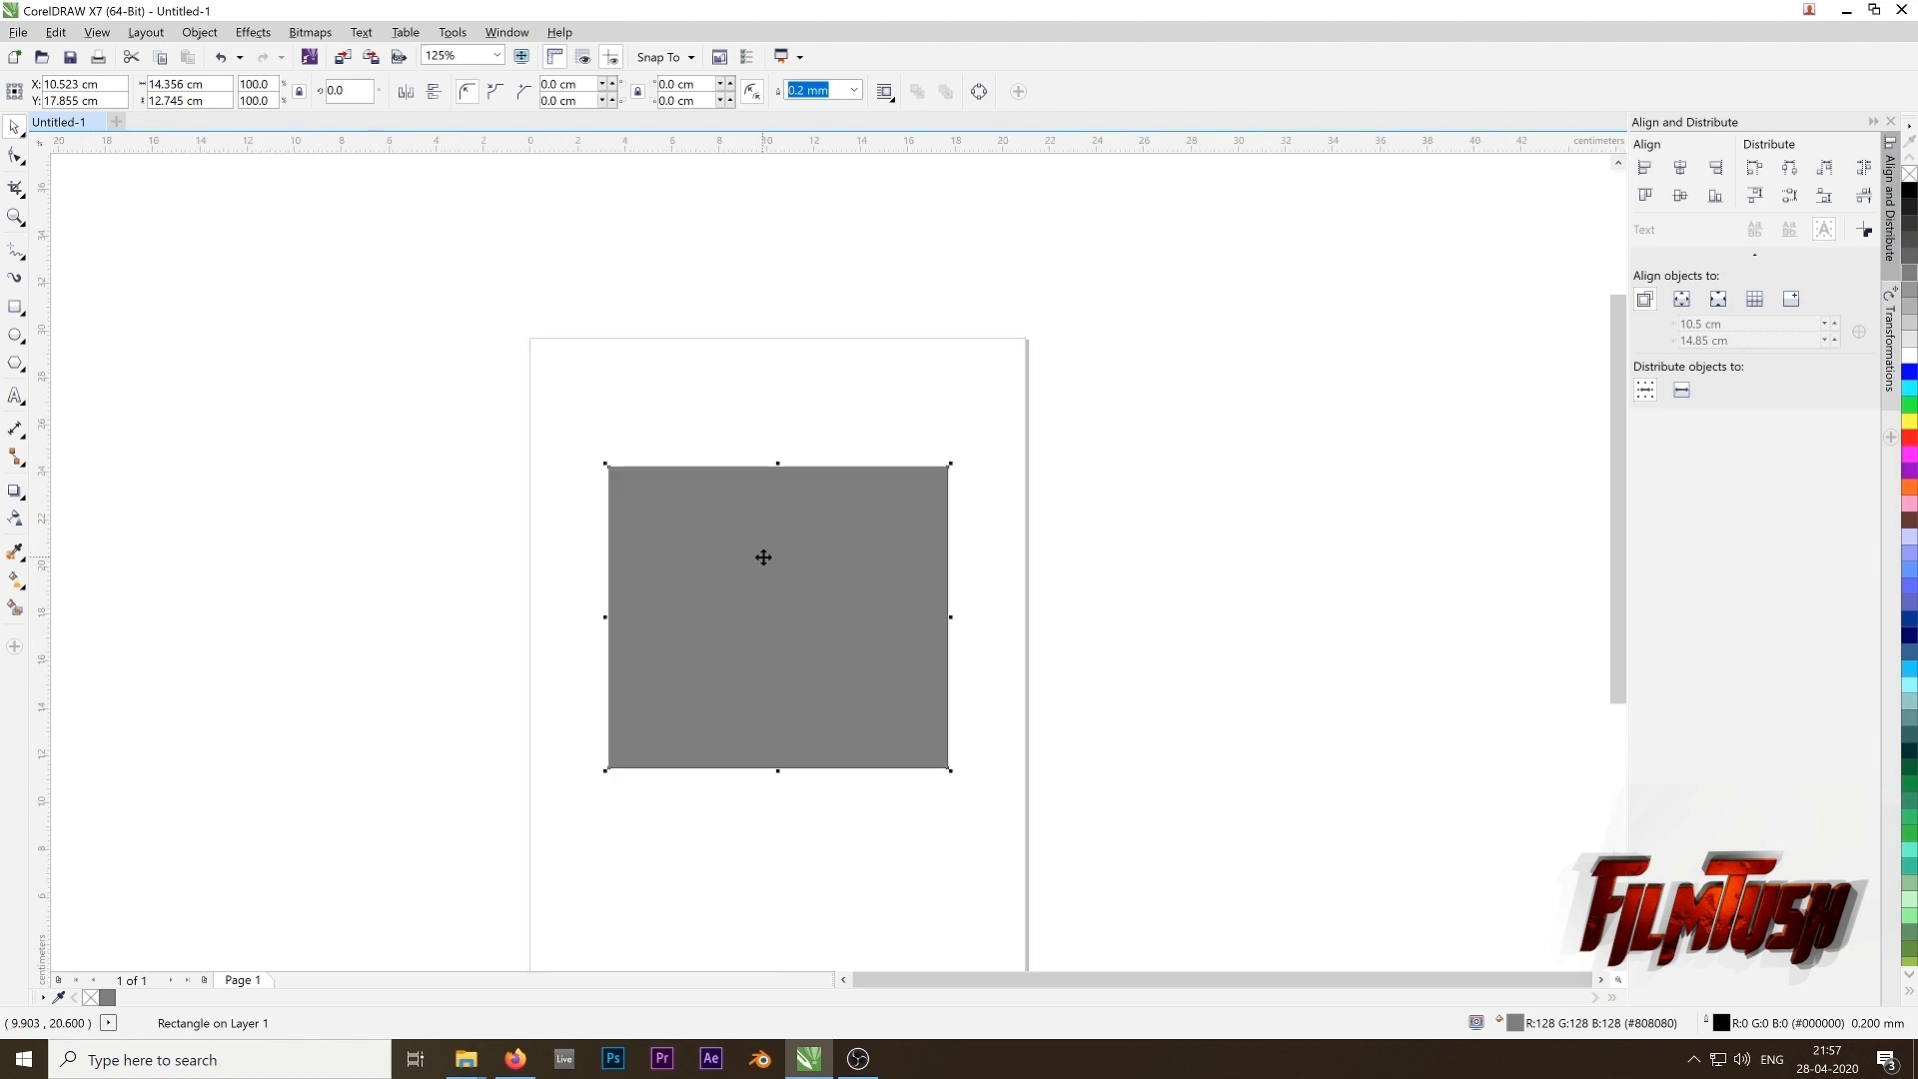
pyautogui.moveTo(764, 558)
pyautogui.mouseDown()
pyautogui.moveTo(793, 547)
pyautogui.moveTo(788, 616)
pyautogui.moveTo(676, 500)
pyautogui.moveTo(754, 548)
pyautogui.moveTo(728, 560)
pyautogui.moveTo(950, 710)
pyautogui.moveTo(920, 531)
pyautogui.moveTo(496, 500)
pyautogui.moveTo(943, 523)
pyautogui.moveTo(925, 338)
pyautogui.moveTo(908, 586)
pyautogui.mouseUp()
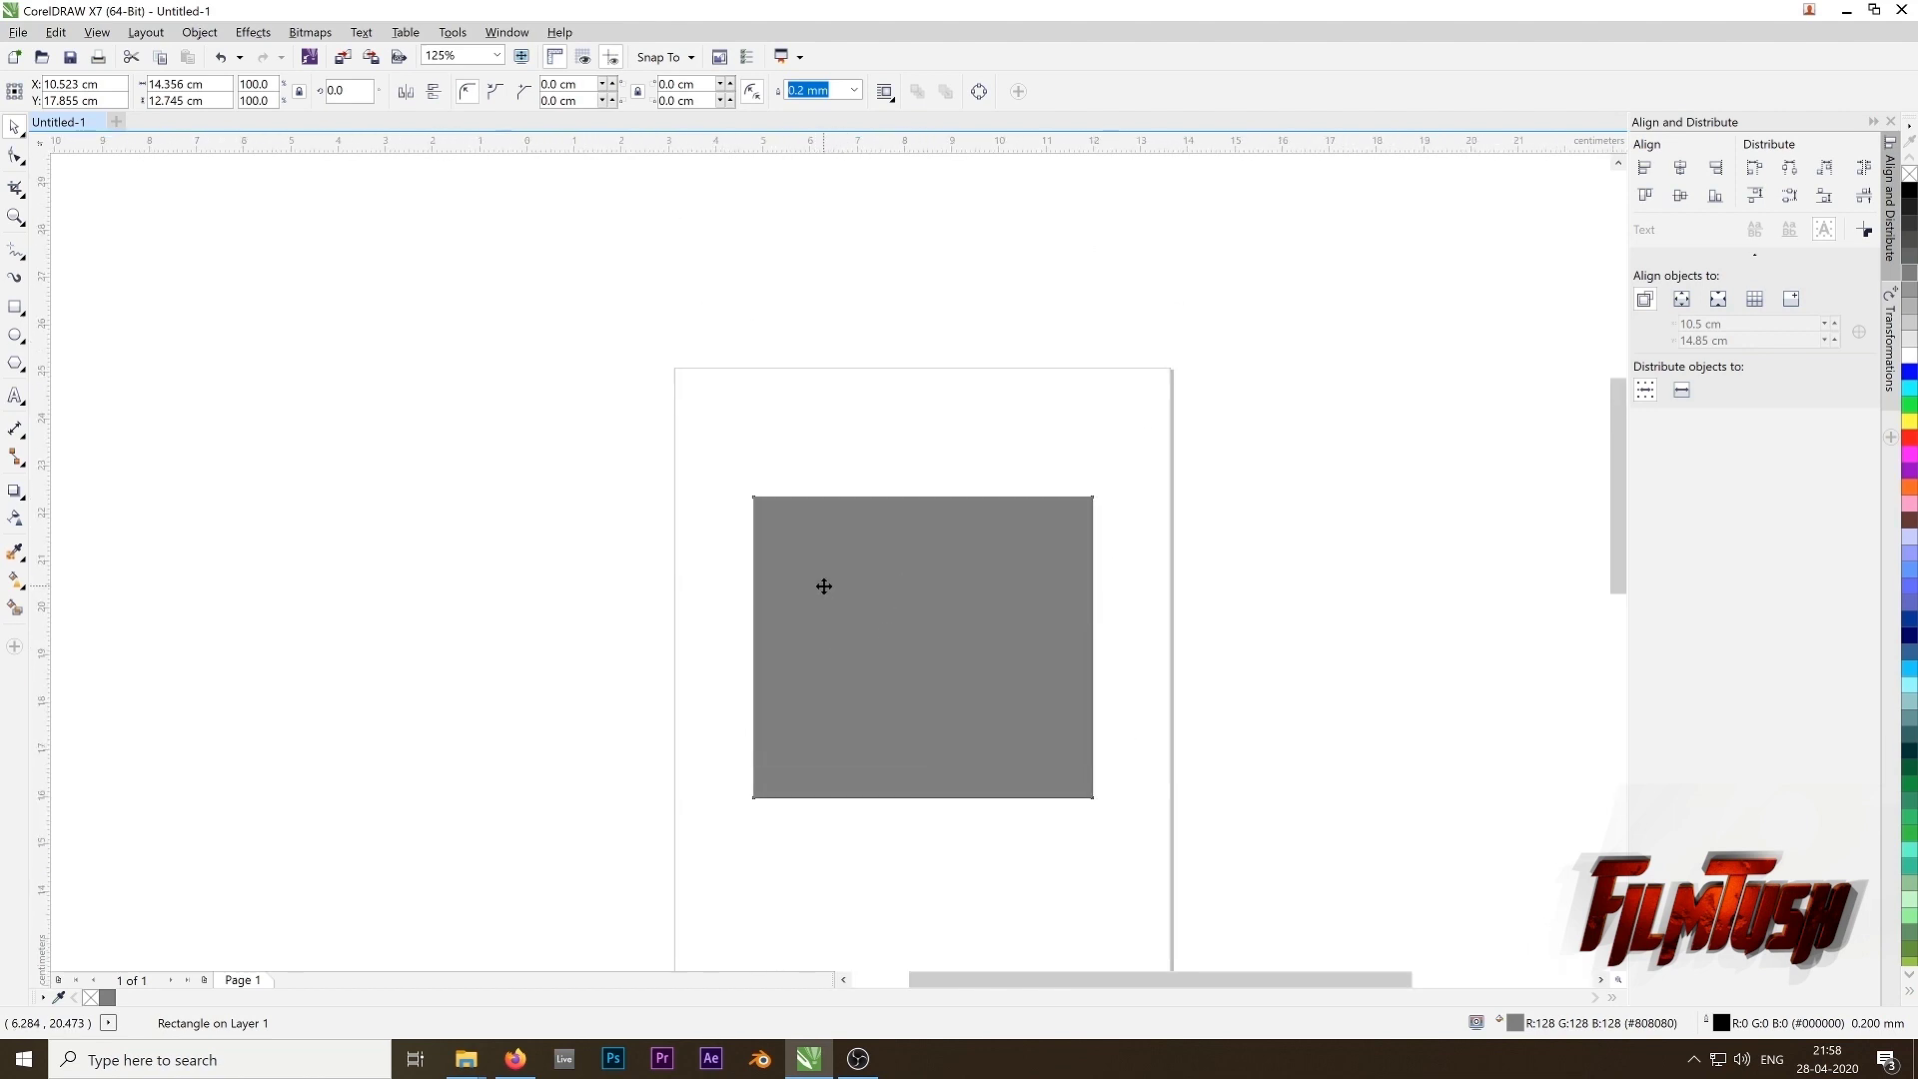
pyautogui.scroll(5, 824, 587)
pyautogui.scroll(-6, 825, 586)
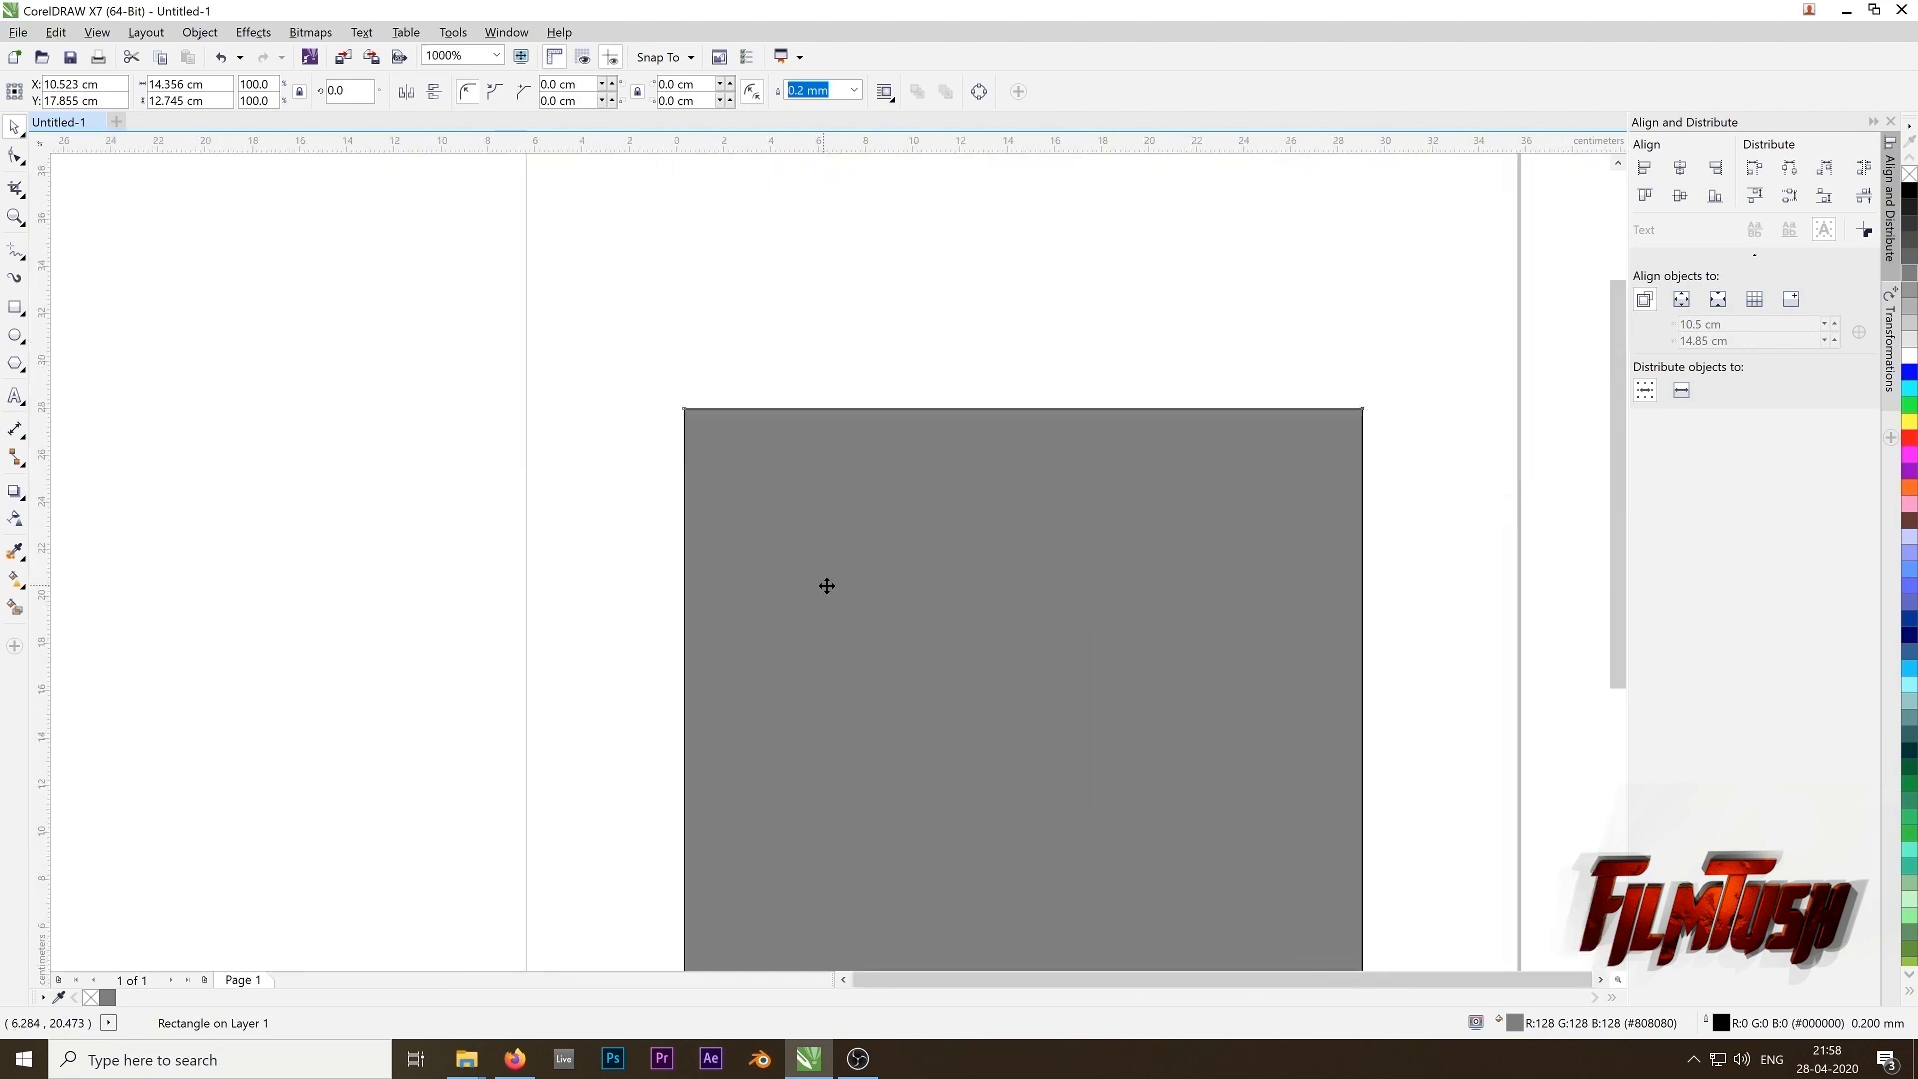
# Step: Color the gray rectangle's outline red and check the edge up close
pyautogui.scroll(1, 883, 570)
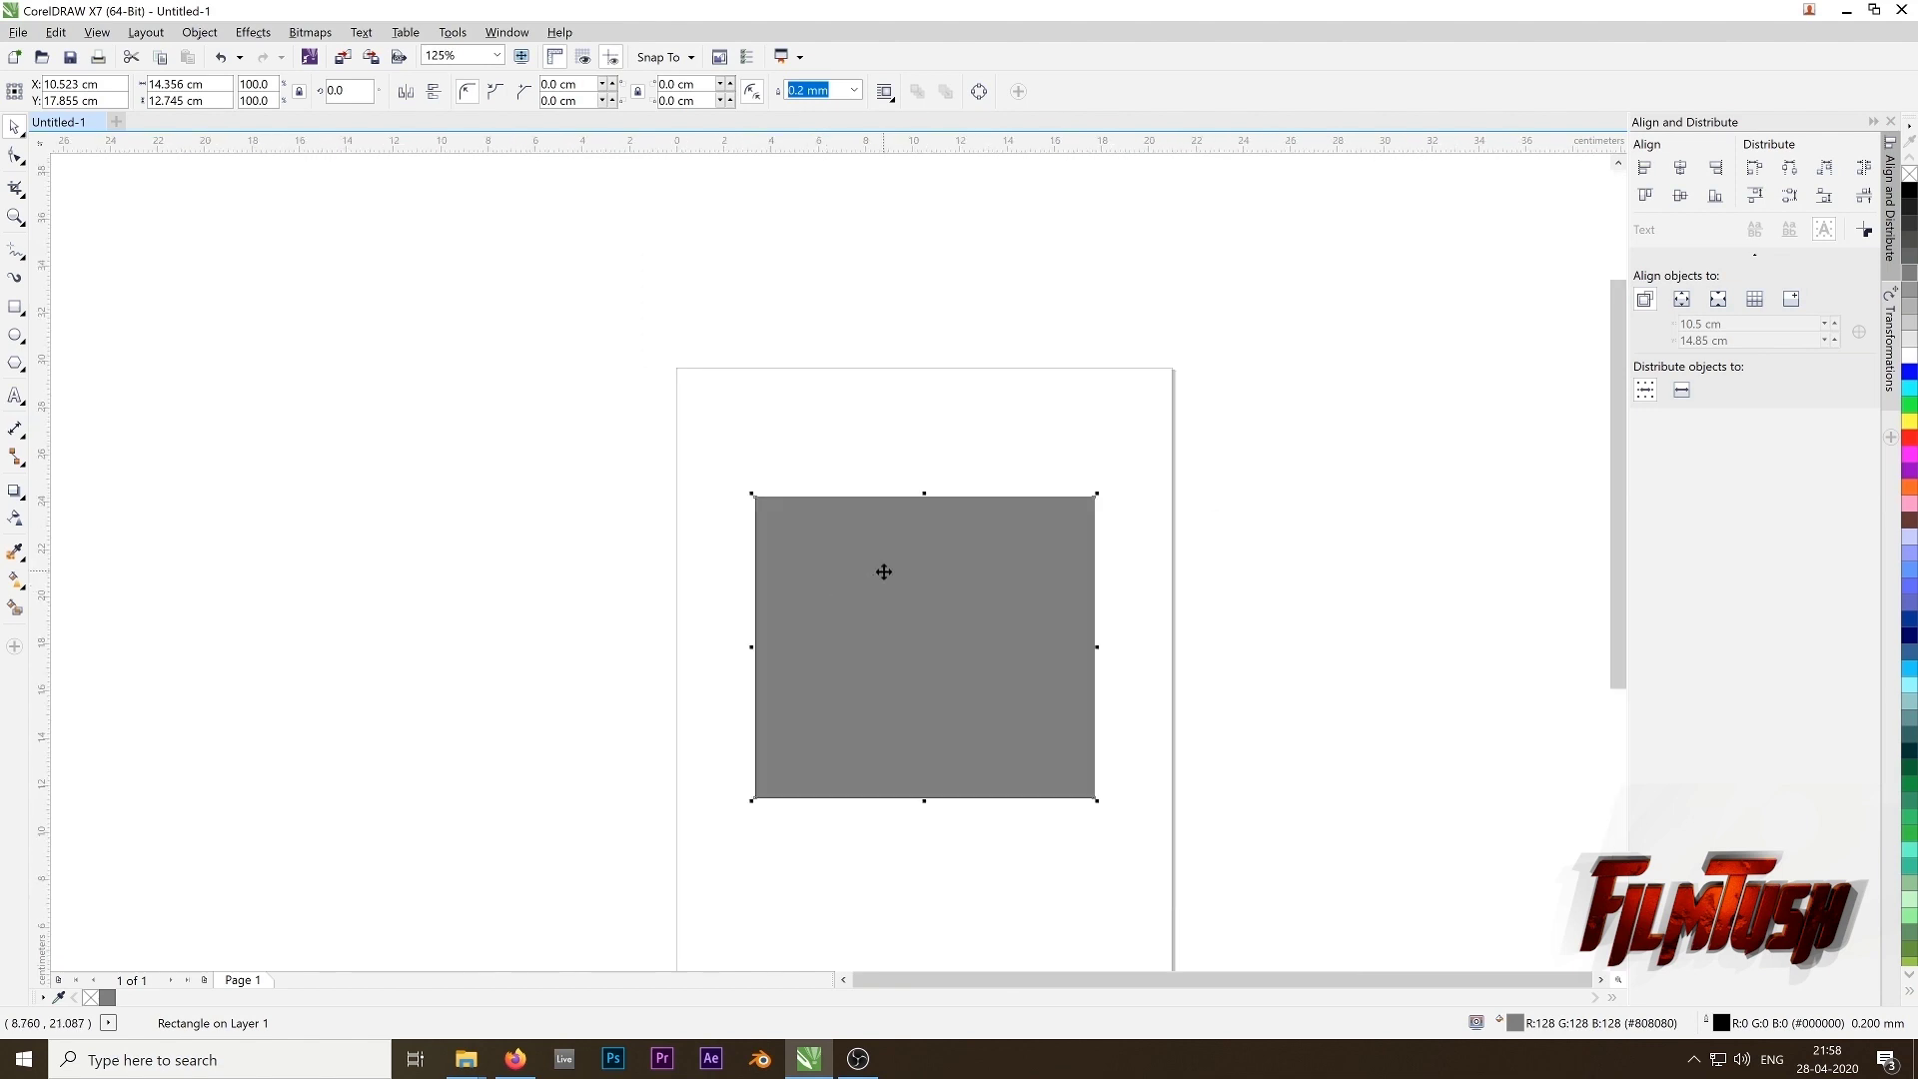
pyautogui.scroll(1, 883, 571)
pyautogui.moveTo(882, 569); pyautogui.dragTo(788, 445)
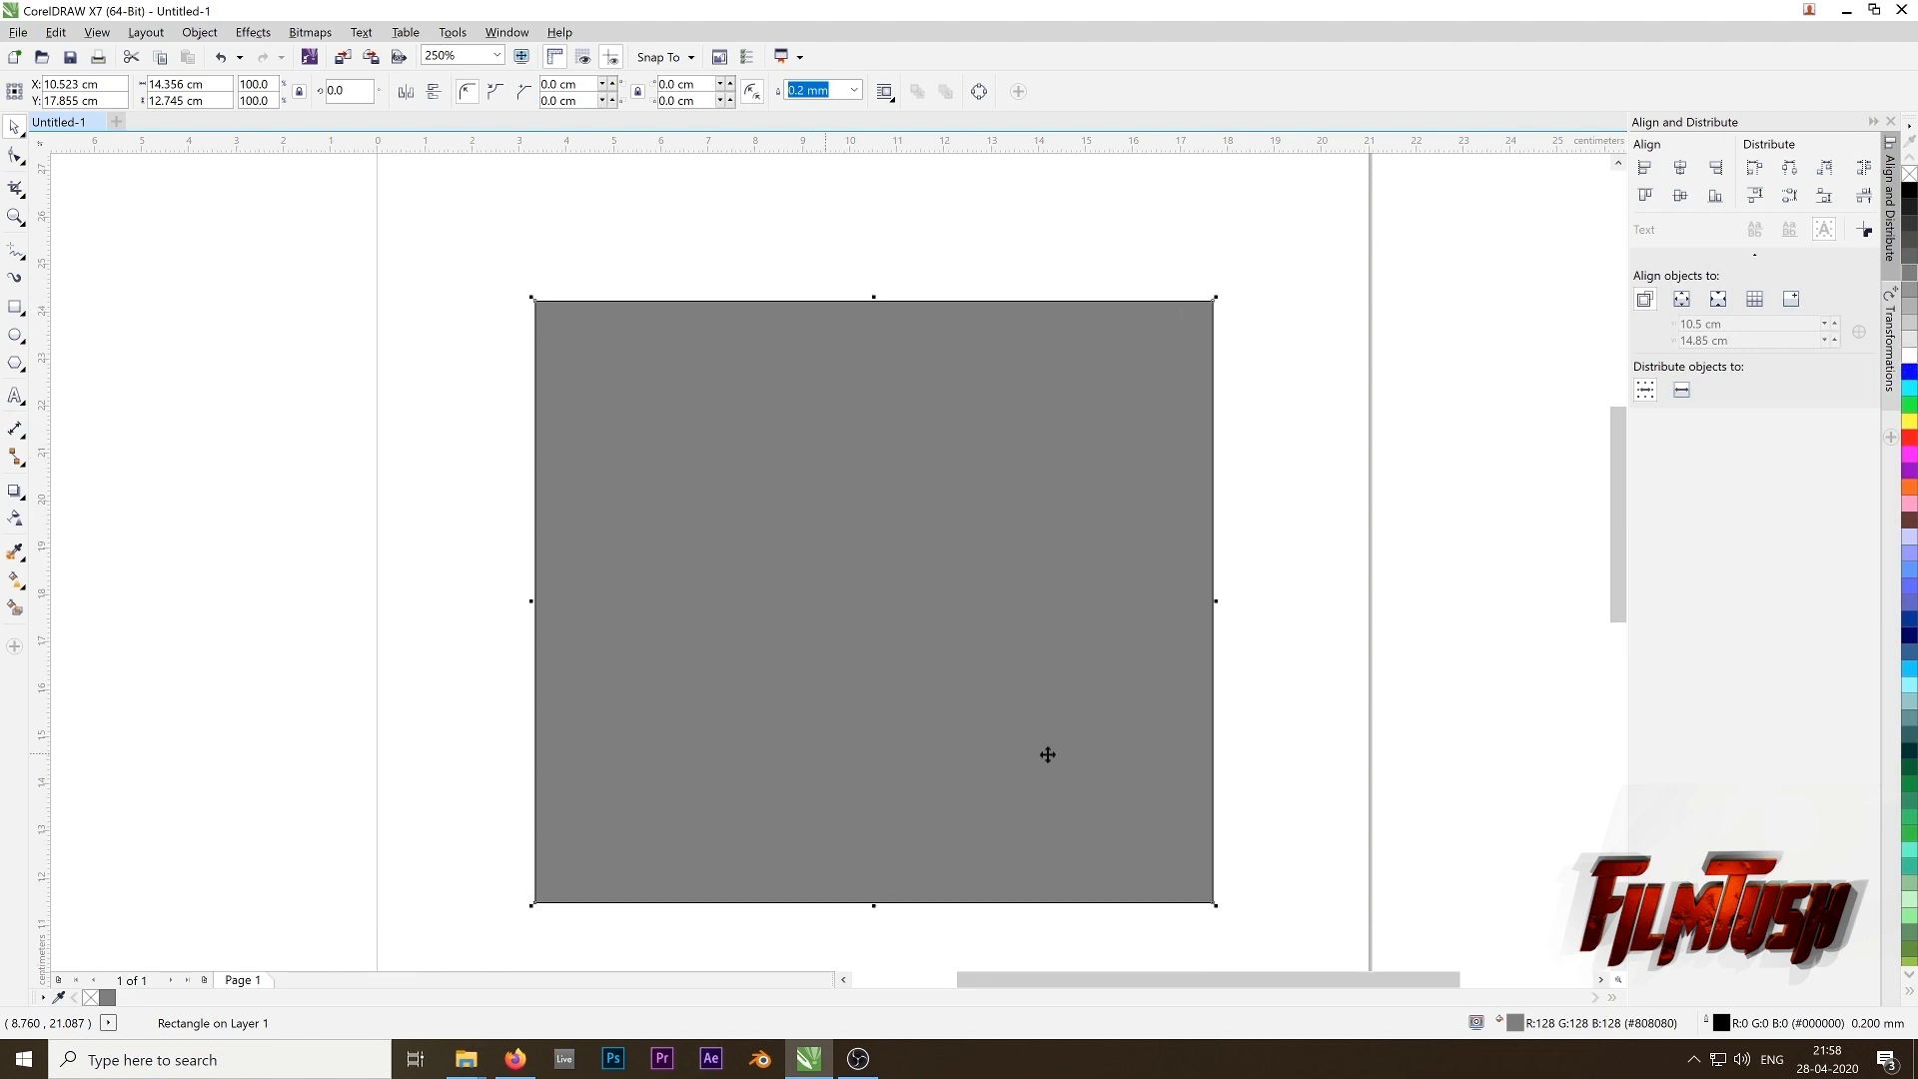
pyautogui.rightClick(1909, 438)
pyautogui.scroll(4, 1212, 436)
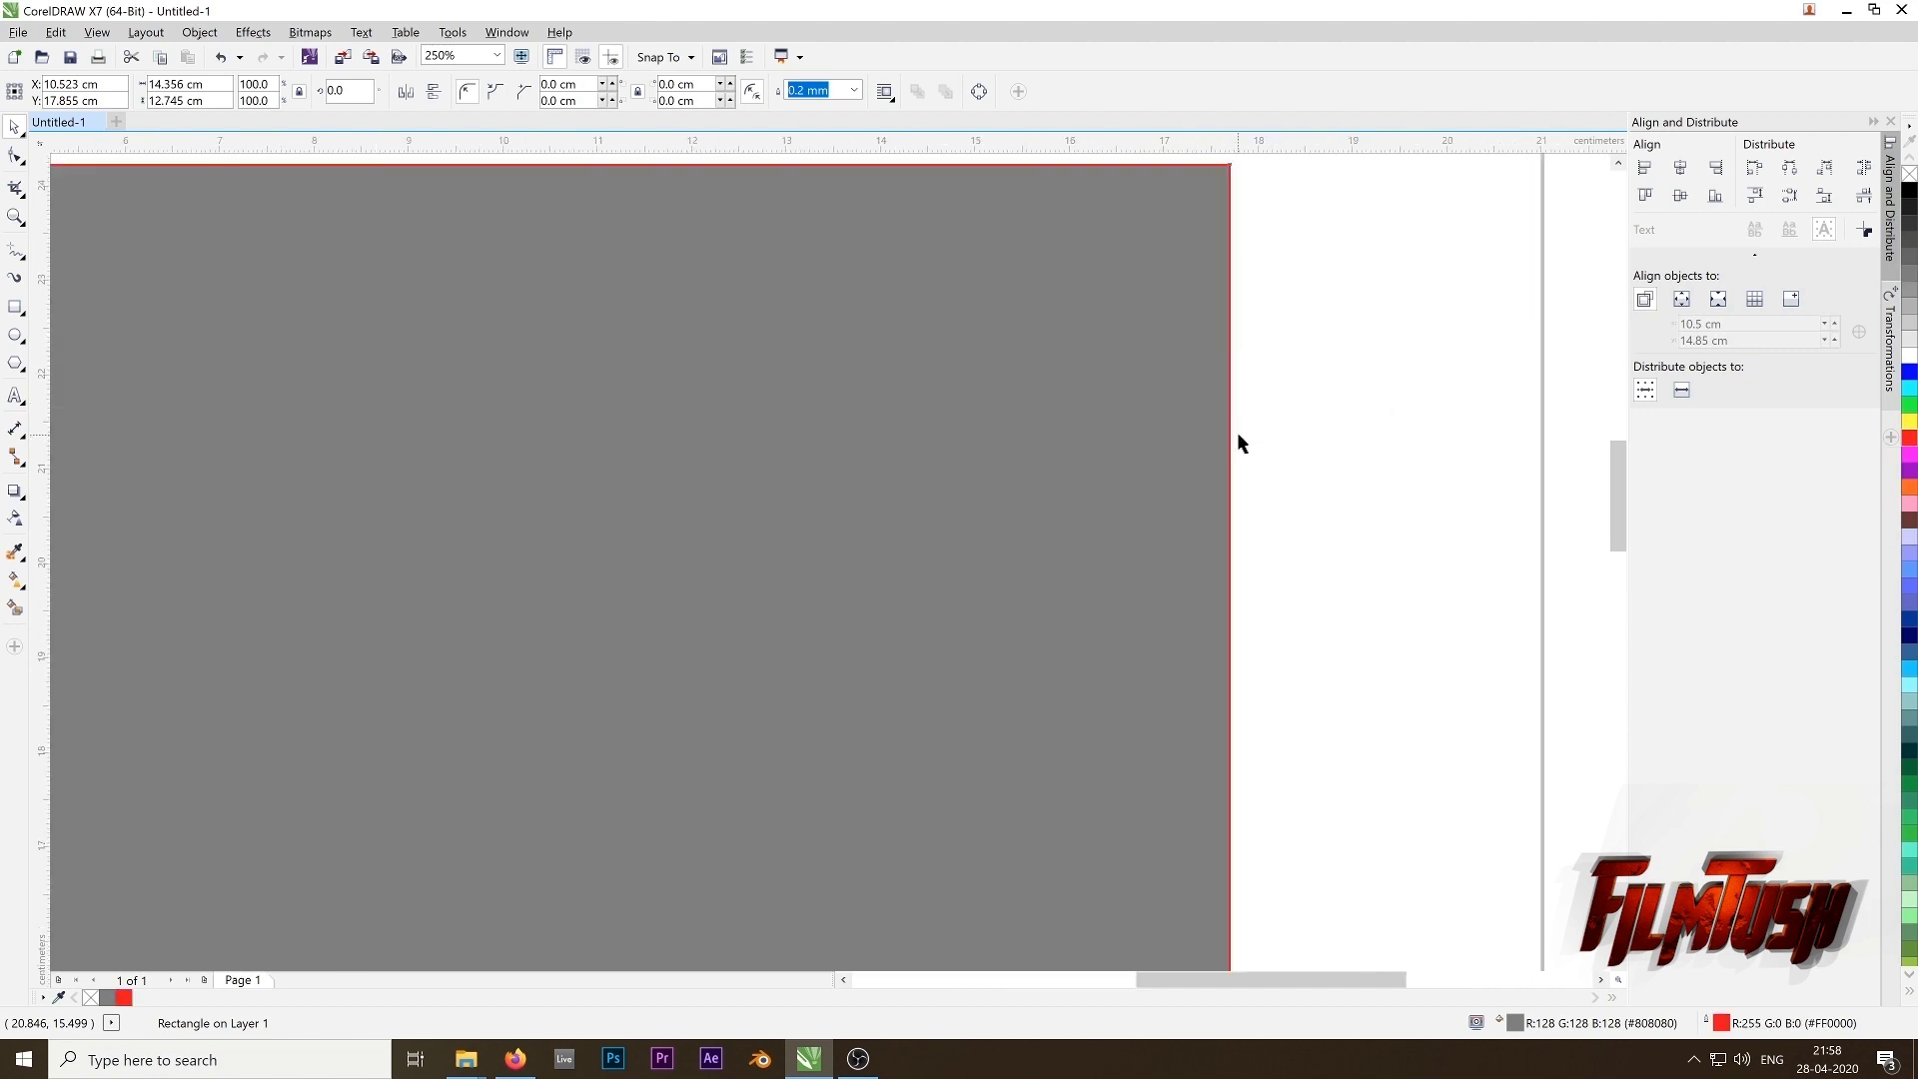
pyautogui.scroll(1, 1236, 432)
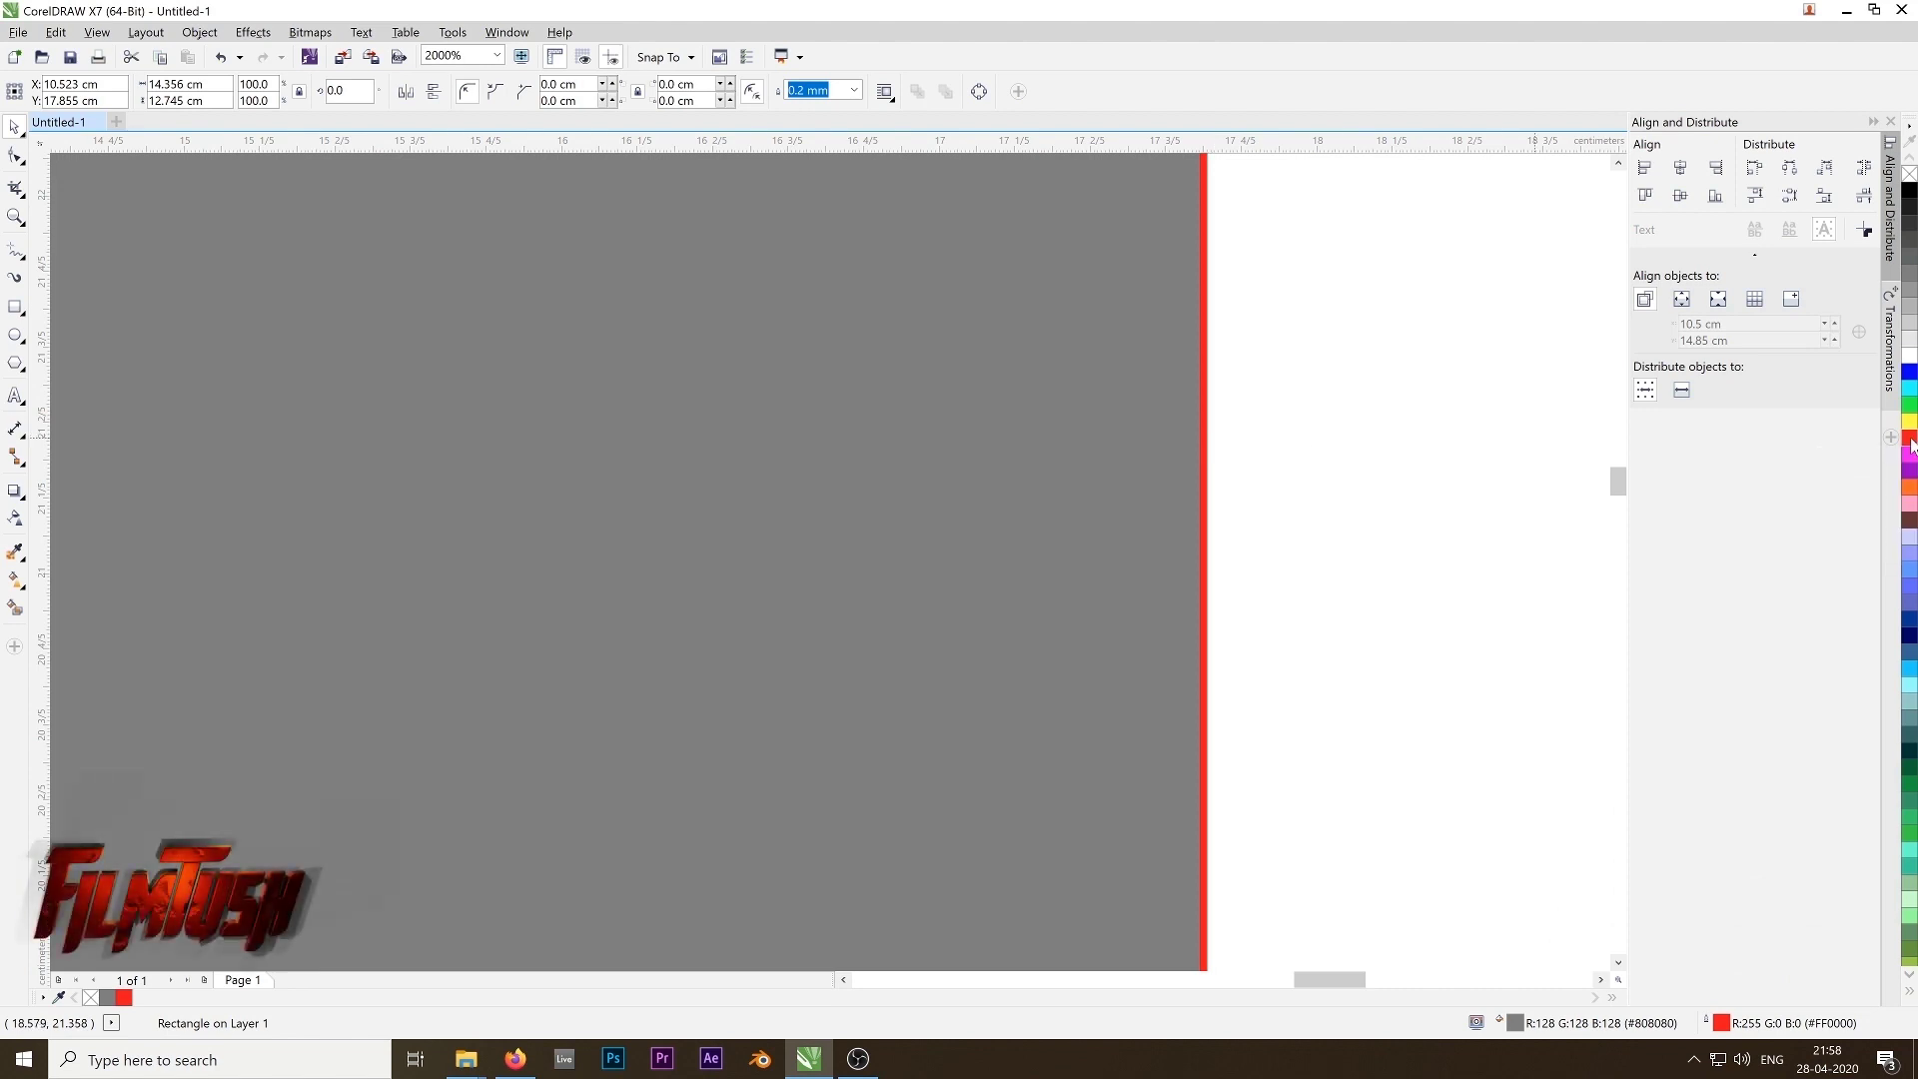
# Step: Try a 3.0 mm outline width on the rectangle
pyautogui.scroll(-2, 934, 270)
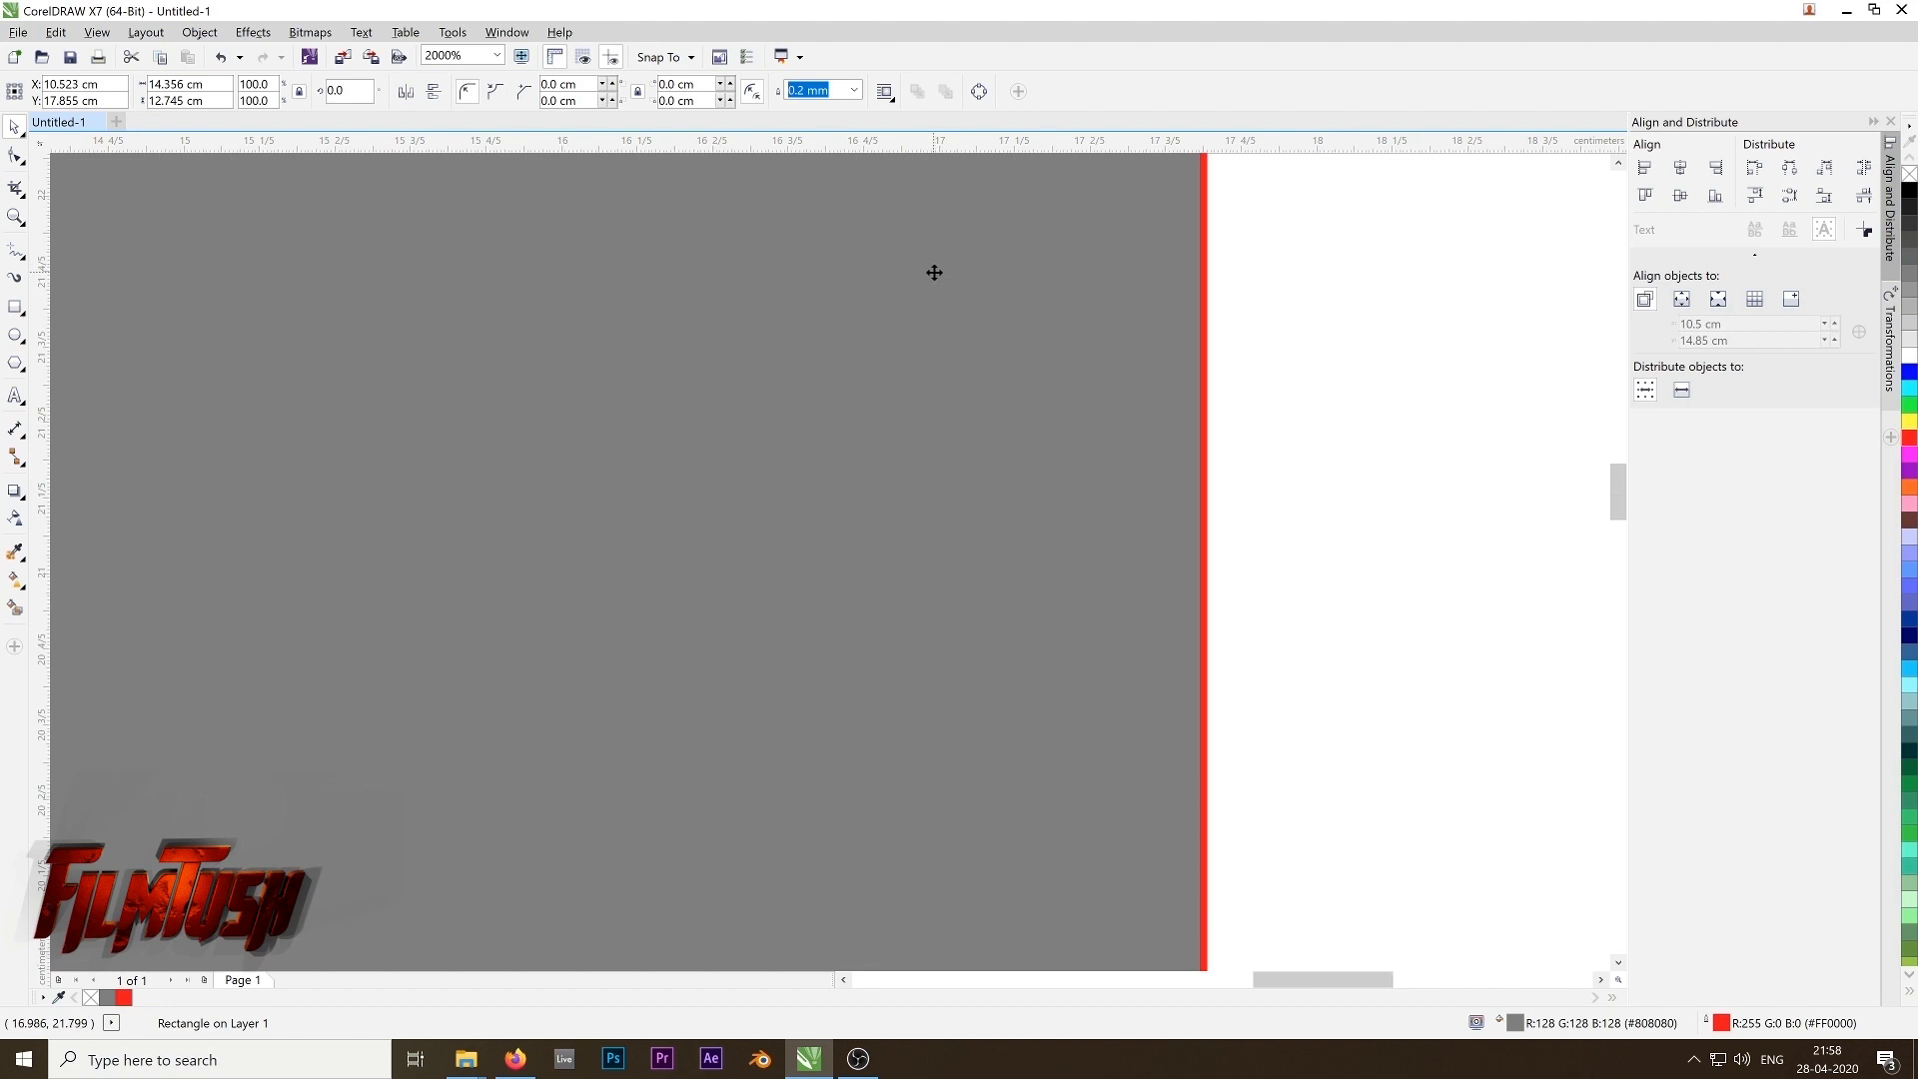
pyautogui.scroll(-3, 934, 273)
pyautogui.moveTo(865, 270); pyautogui.dragTo(933, 343)
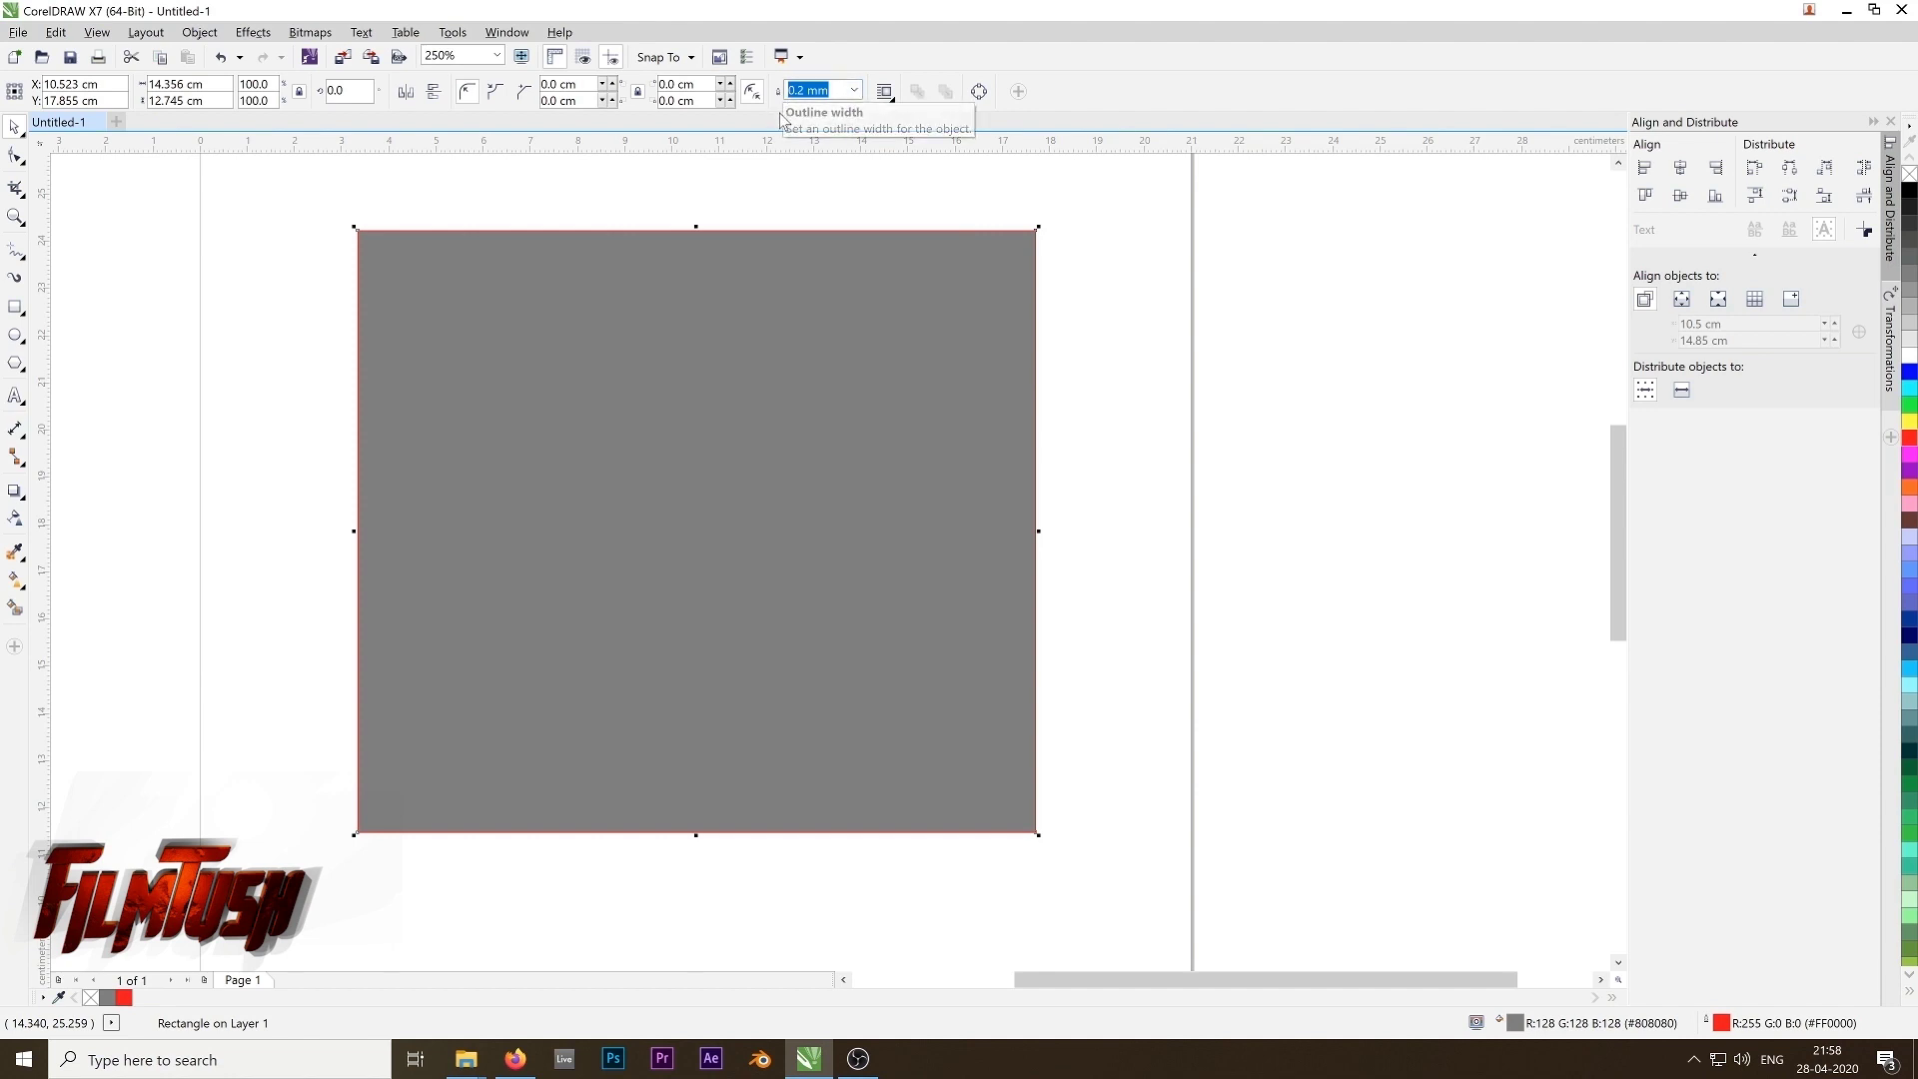
pyautogui.click(855, 92)
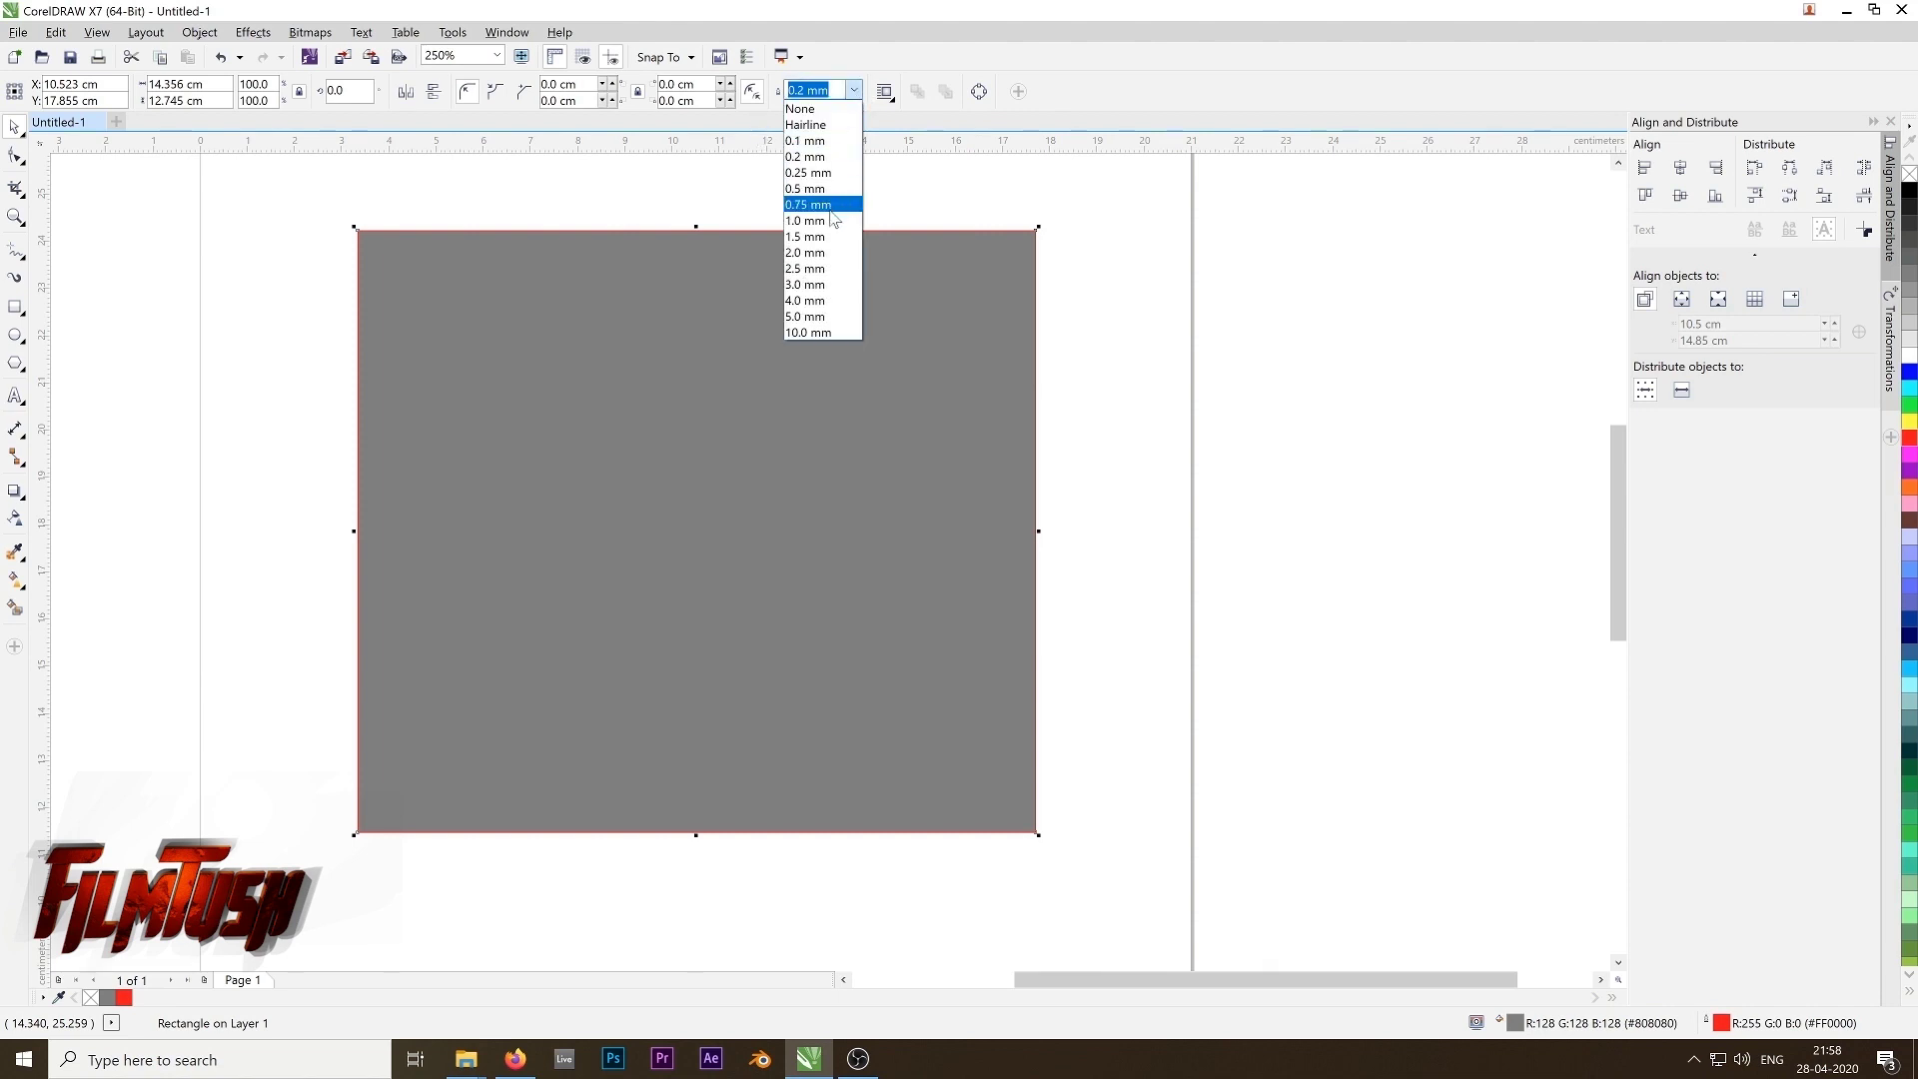
pyautogui.click(821, 285)
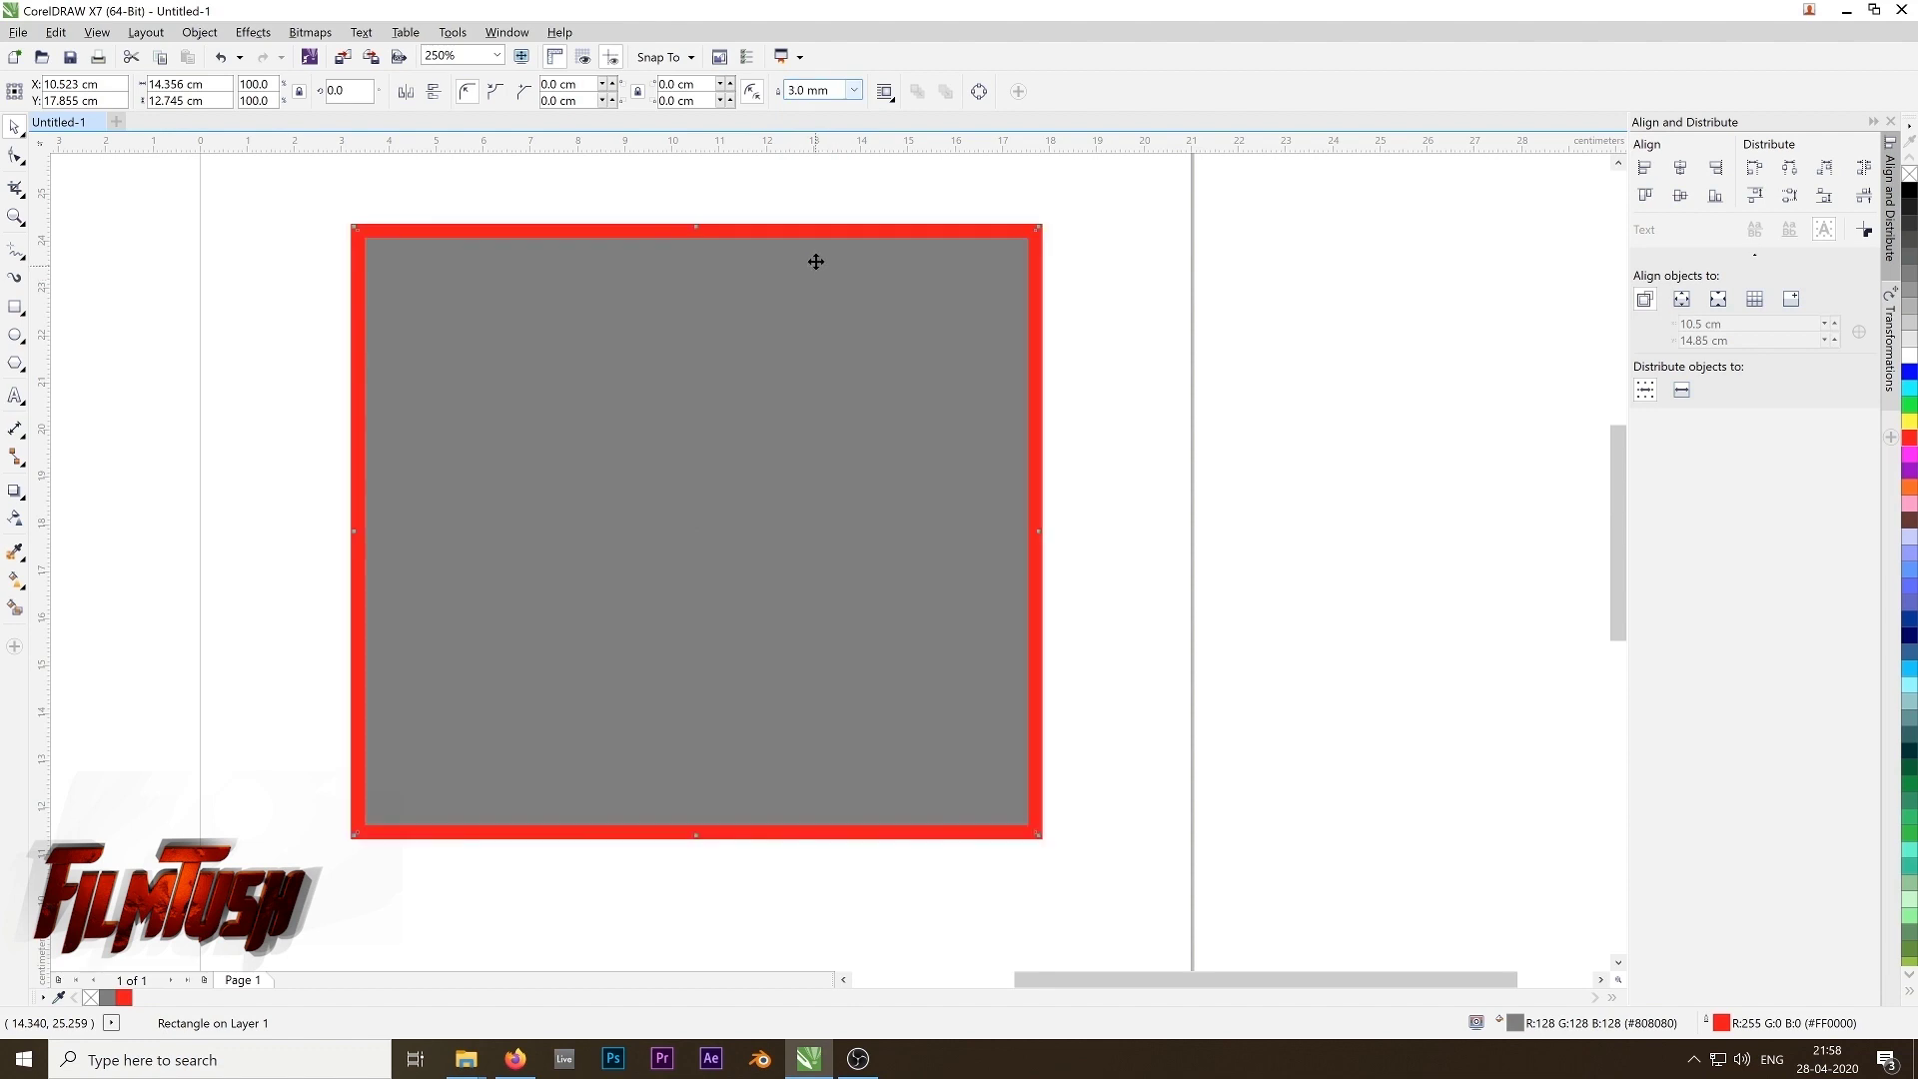
# Step: Set the rectangle's outline width to 1 mm and check it against the whole page
pyautogui.click(807, 90)
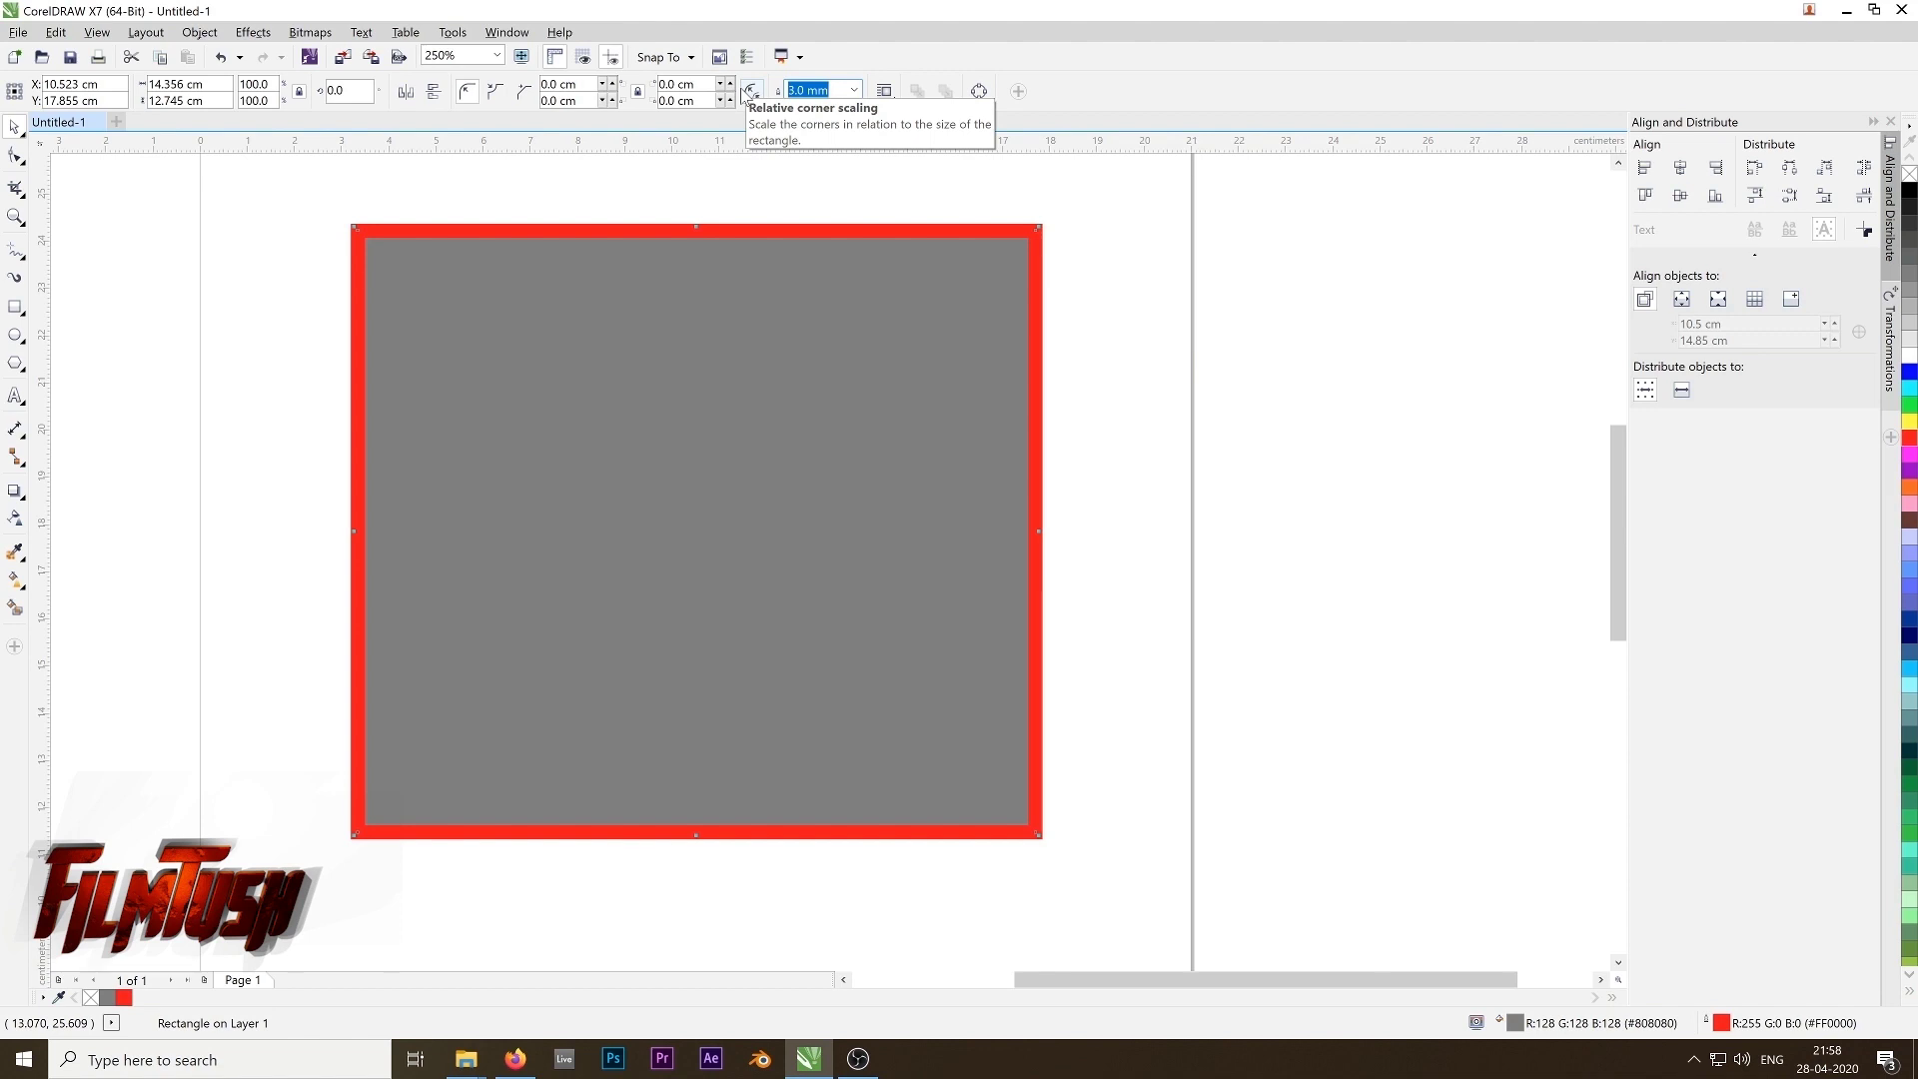
pyautogui.write('1')
pyautogui.press('Return')
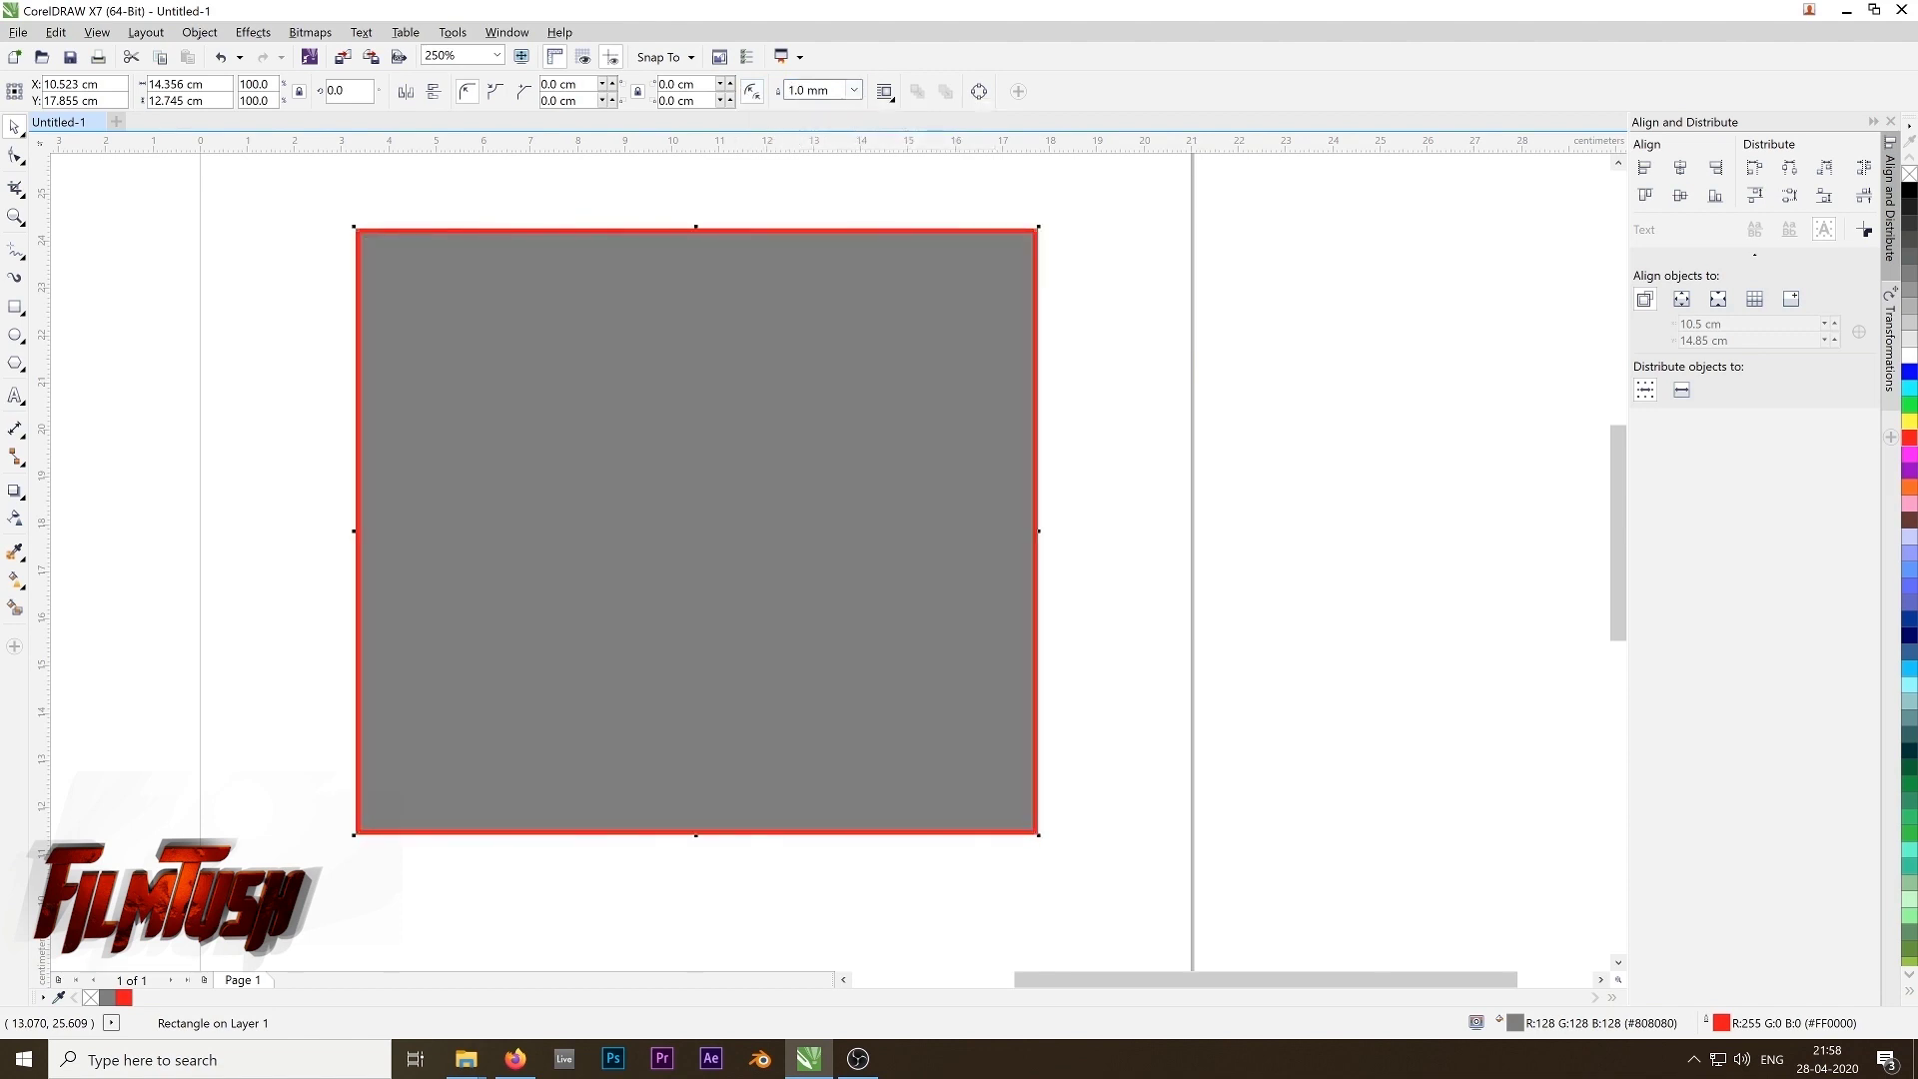
pyautogui.moveTo(852, 376); pyautogui.dragTo(882, 396)
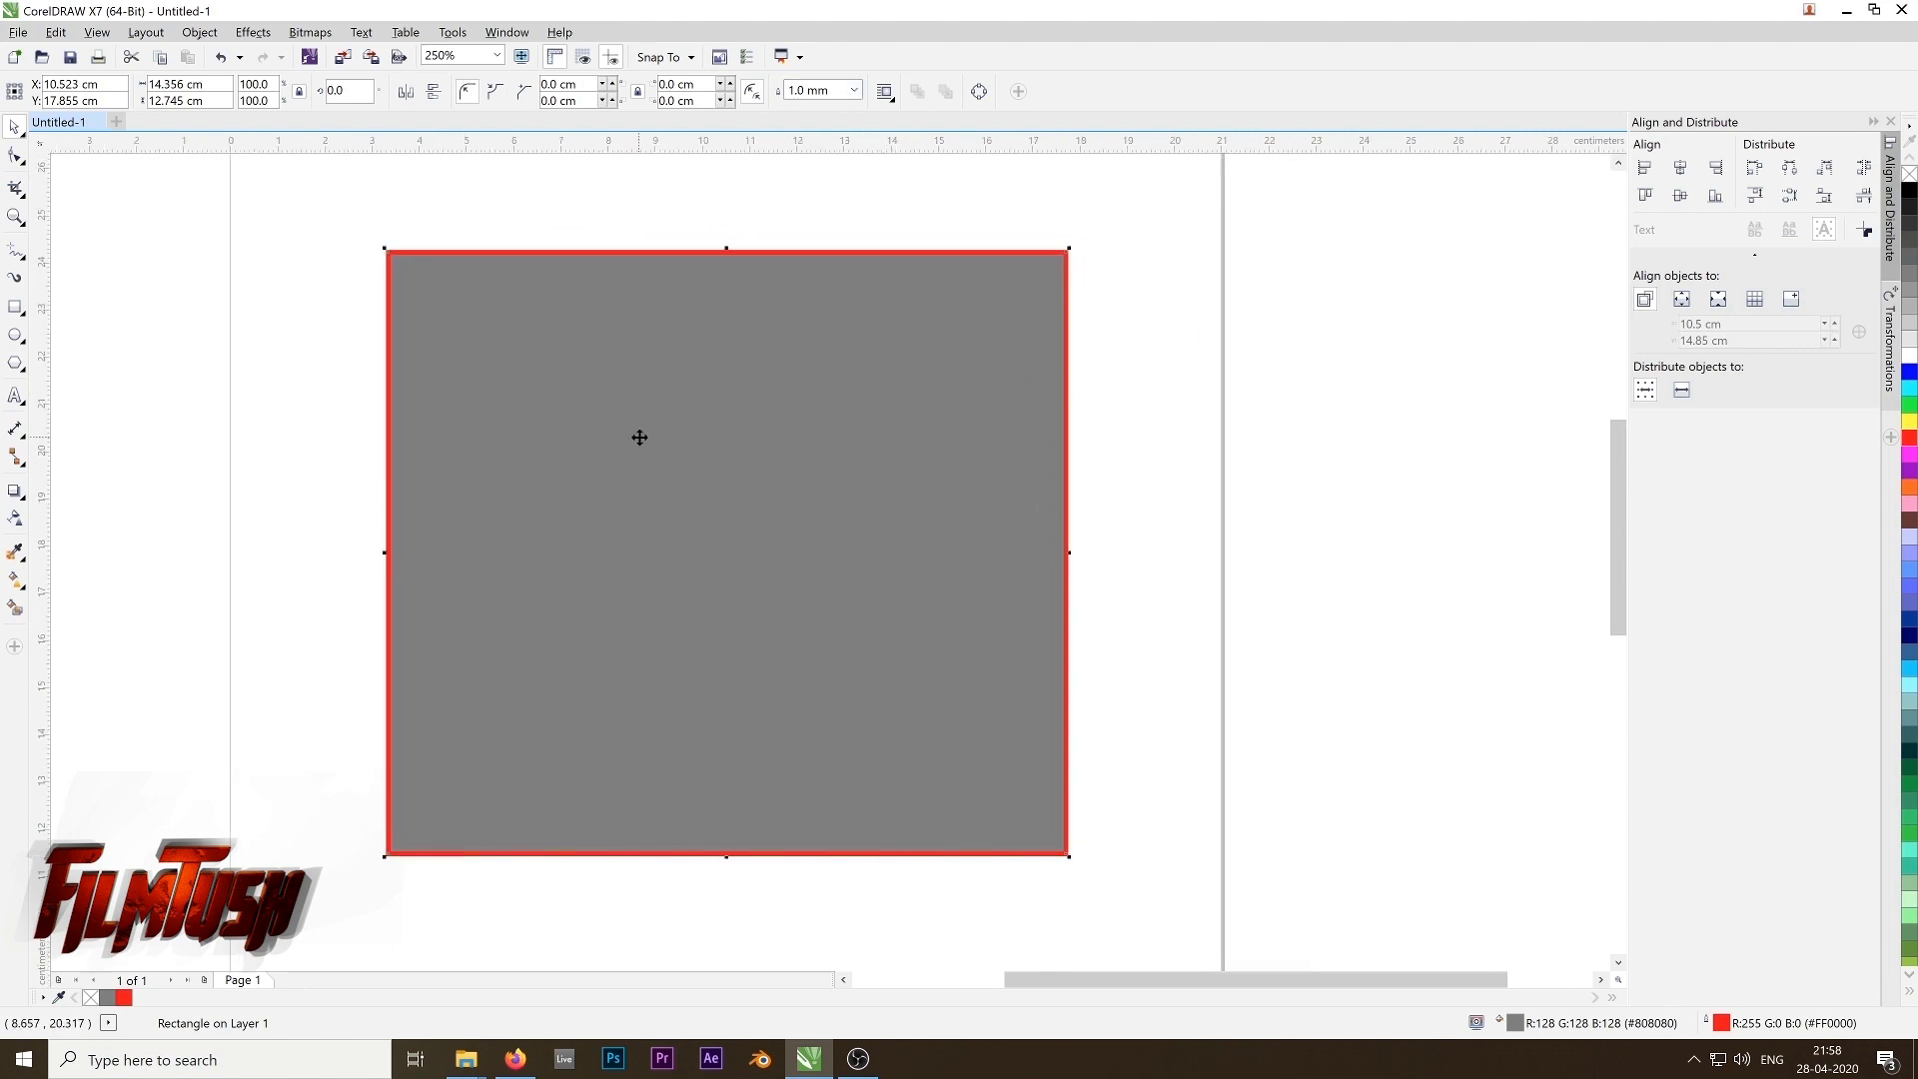
pyautogui.scroll(-2, 638, 433)
pyautogui.scroll(-4, 640, 448)
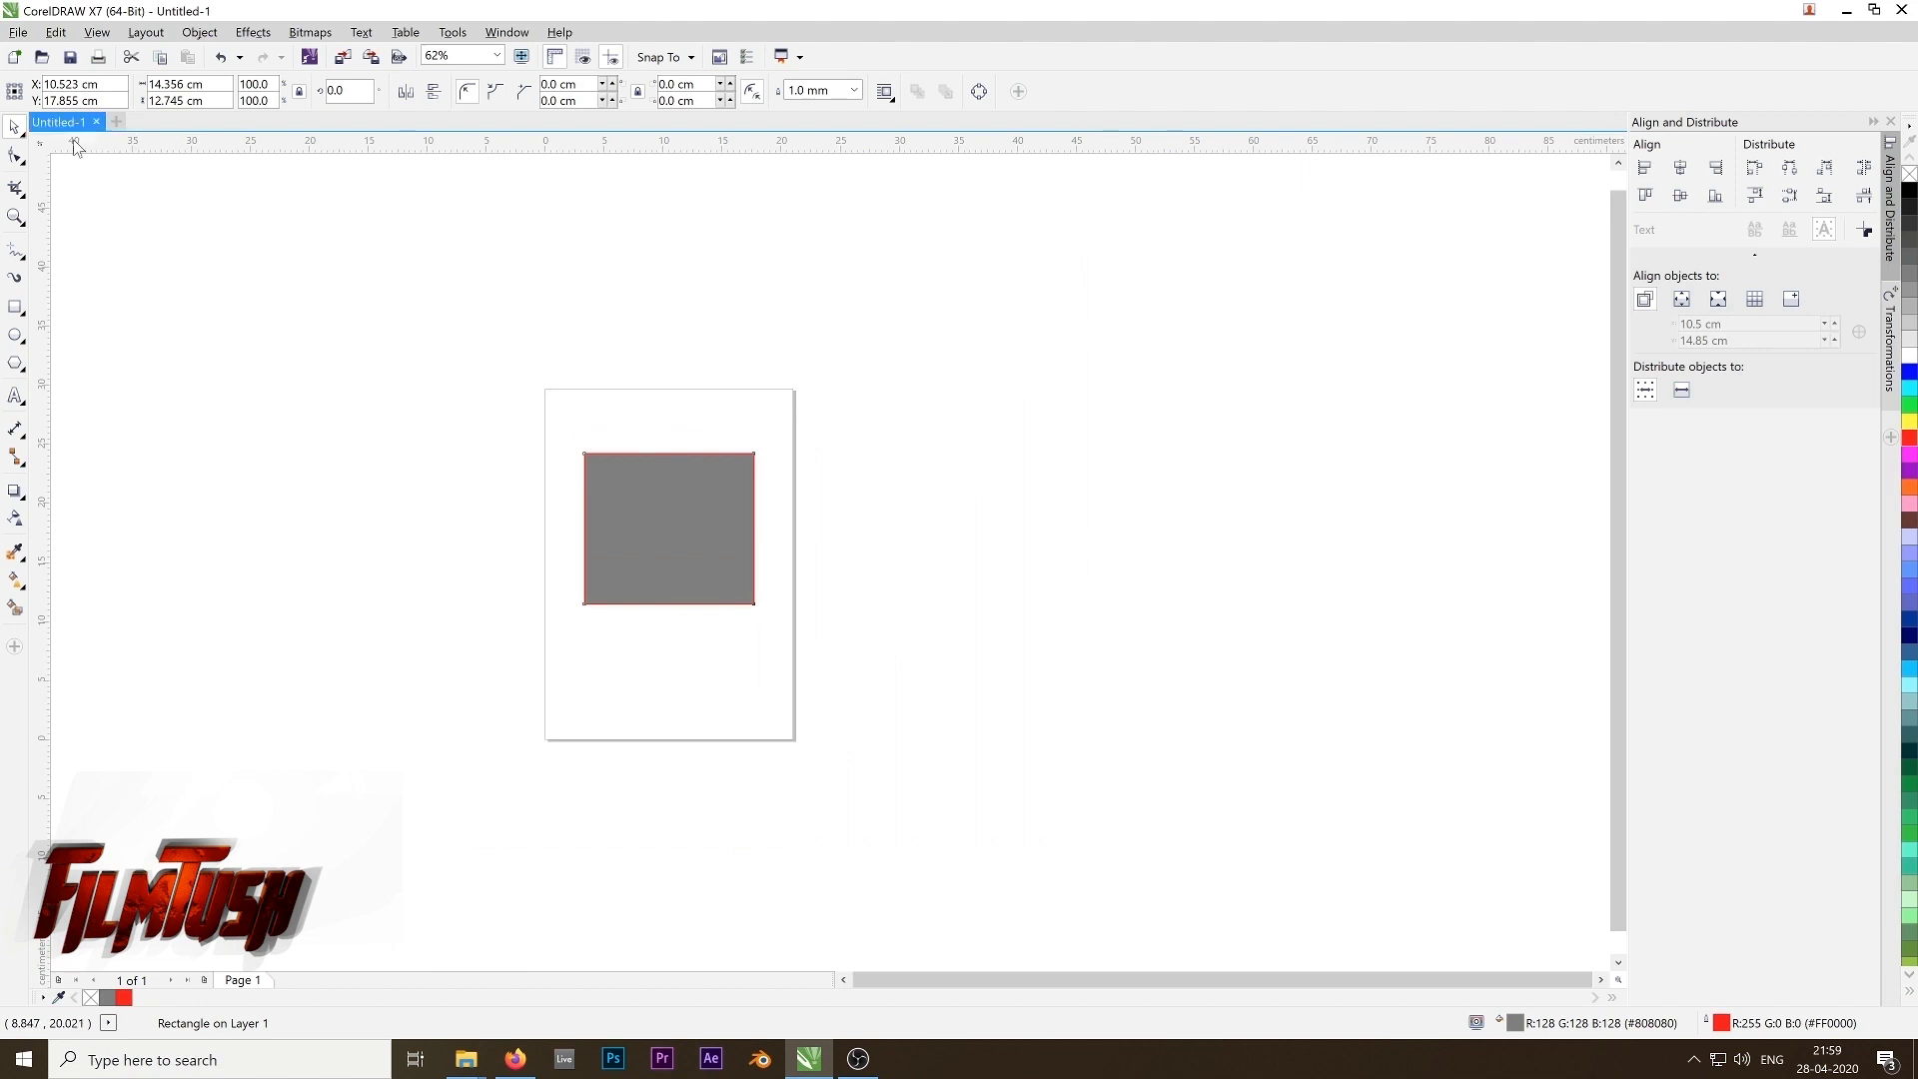
# Step: Look through the tools grouped with the Pick tool and with the Crop tool
pyautogui.click(24, 133)
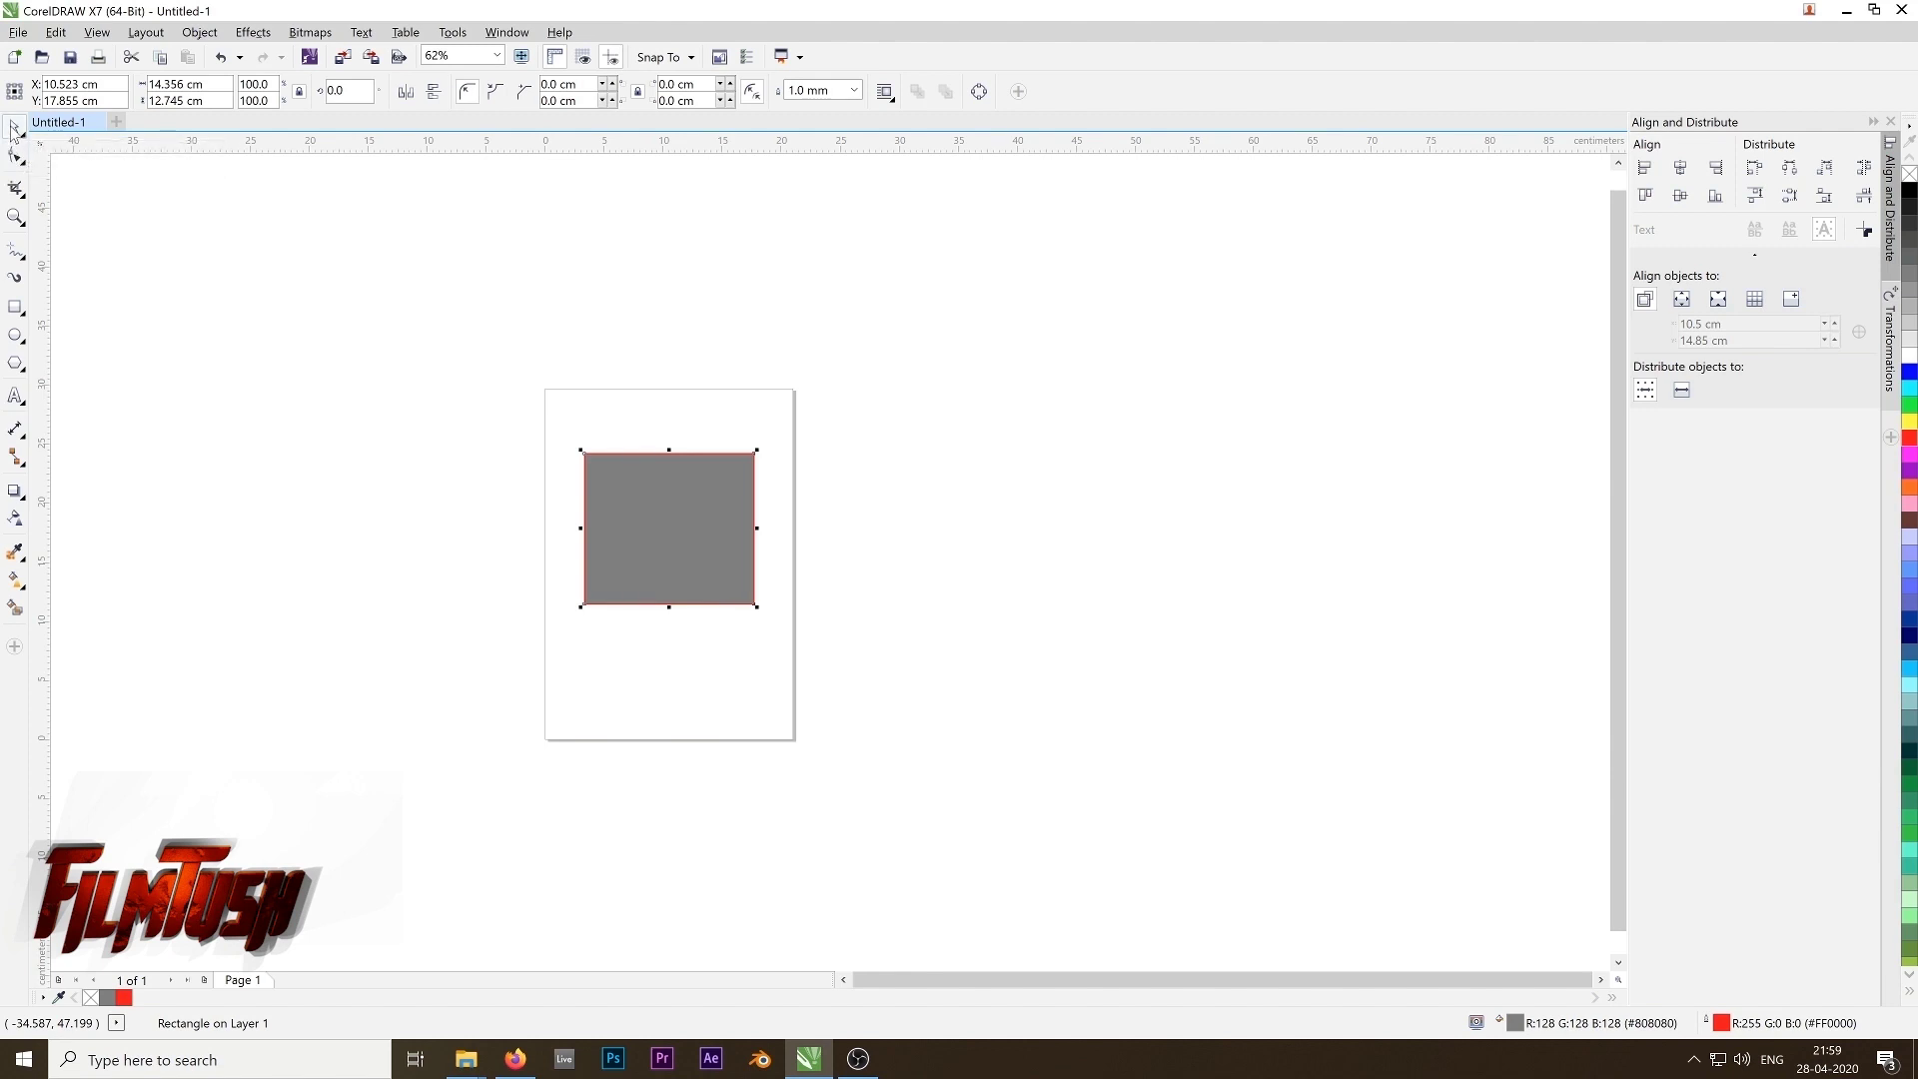
pyautogui.click(18, 133)
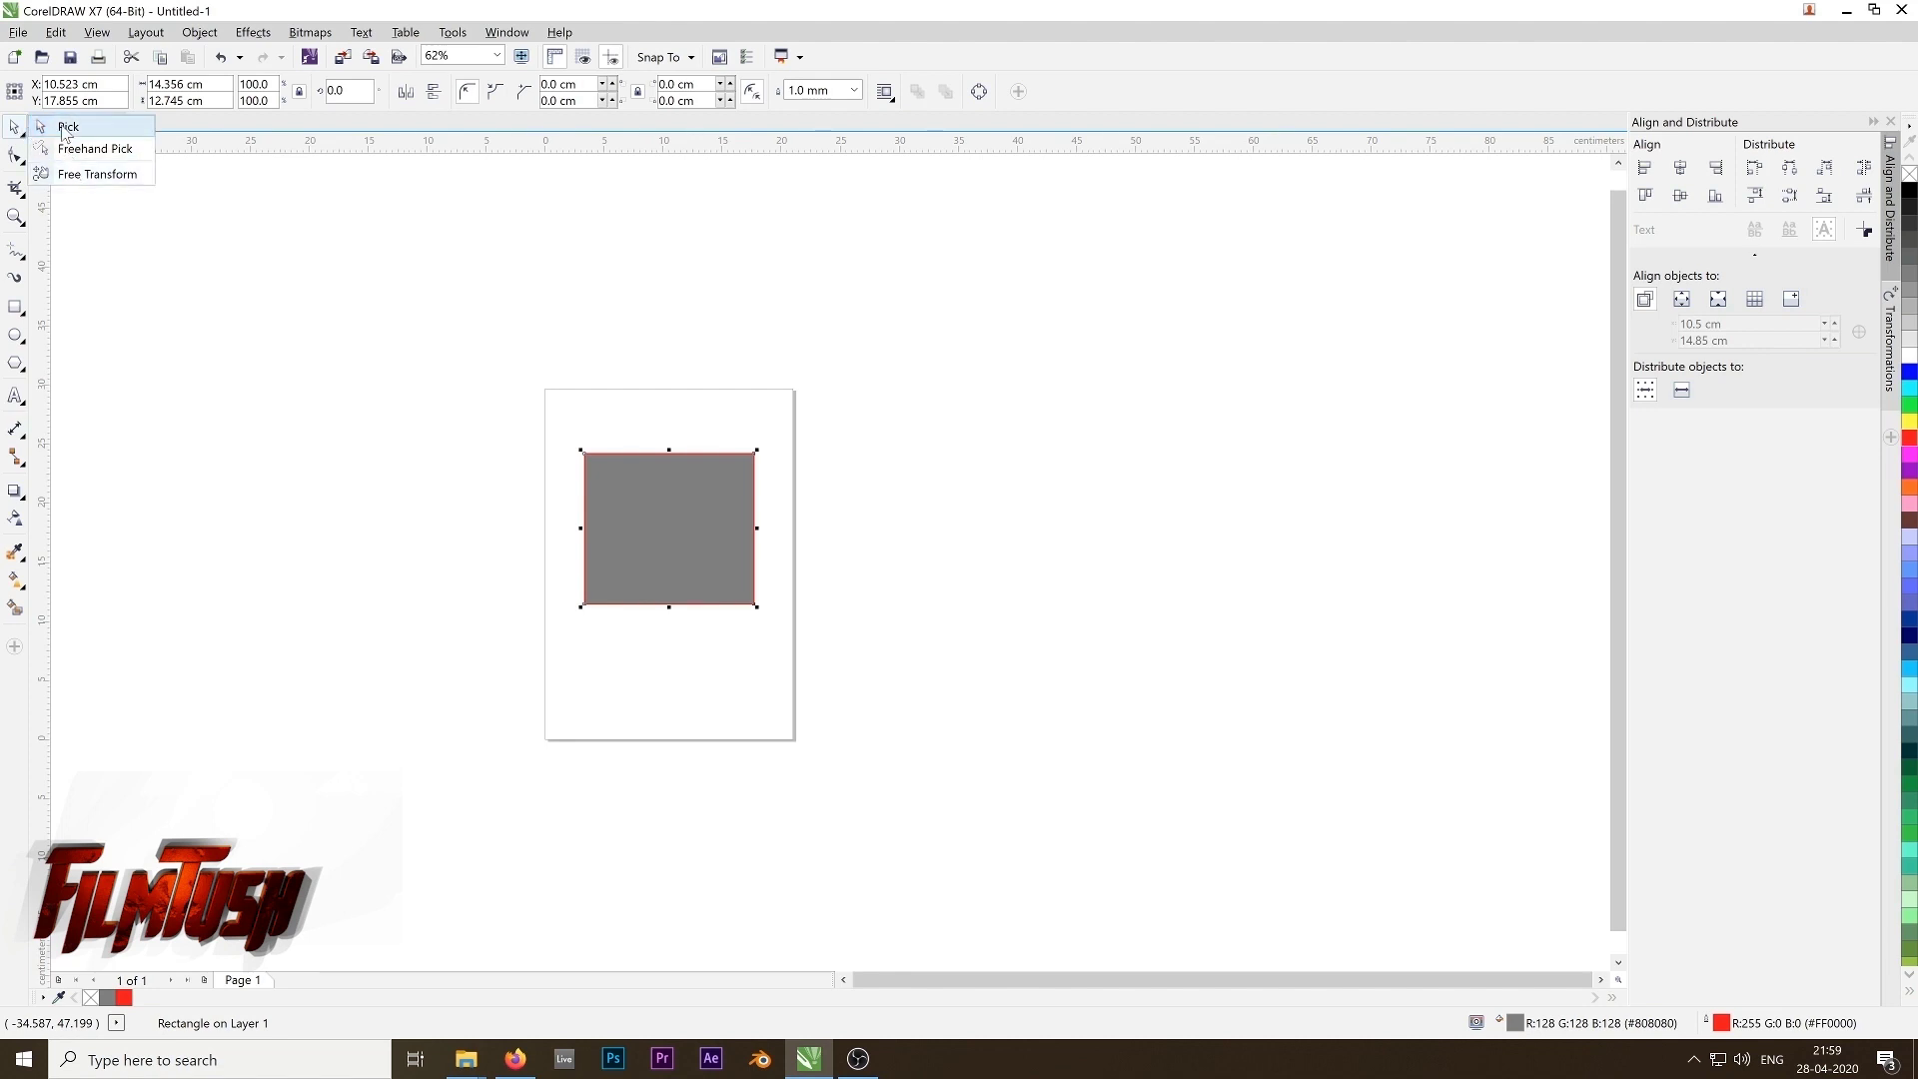
pyautogui.click(66, 127)
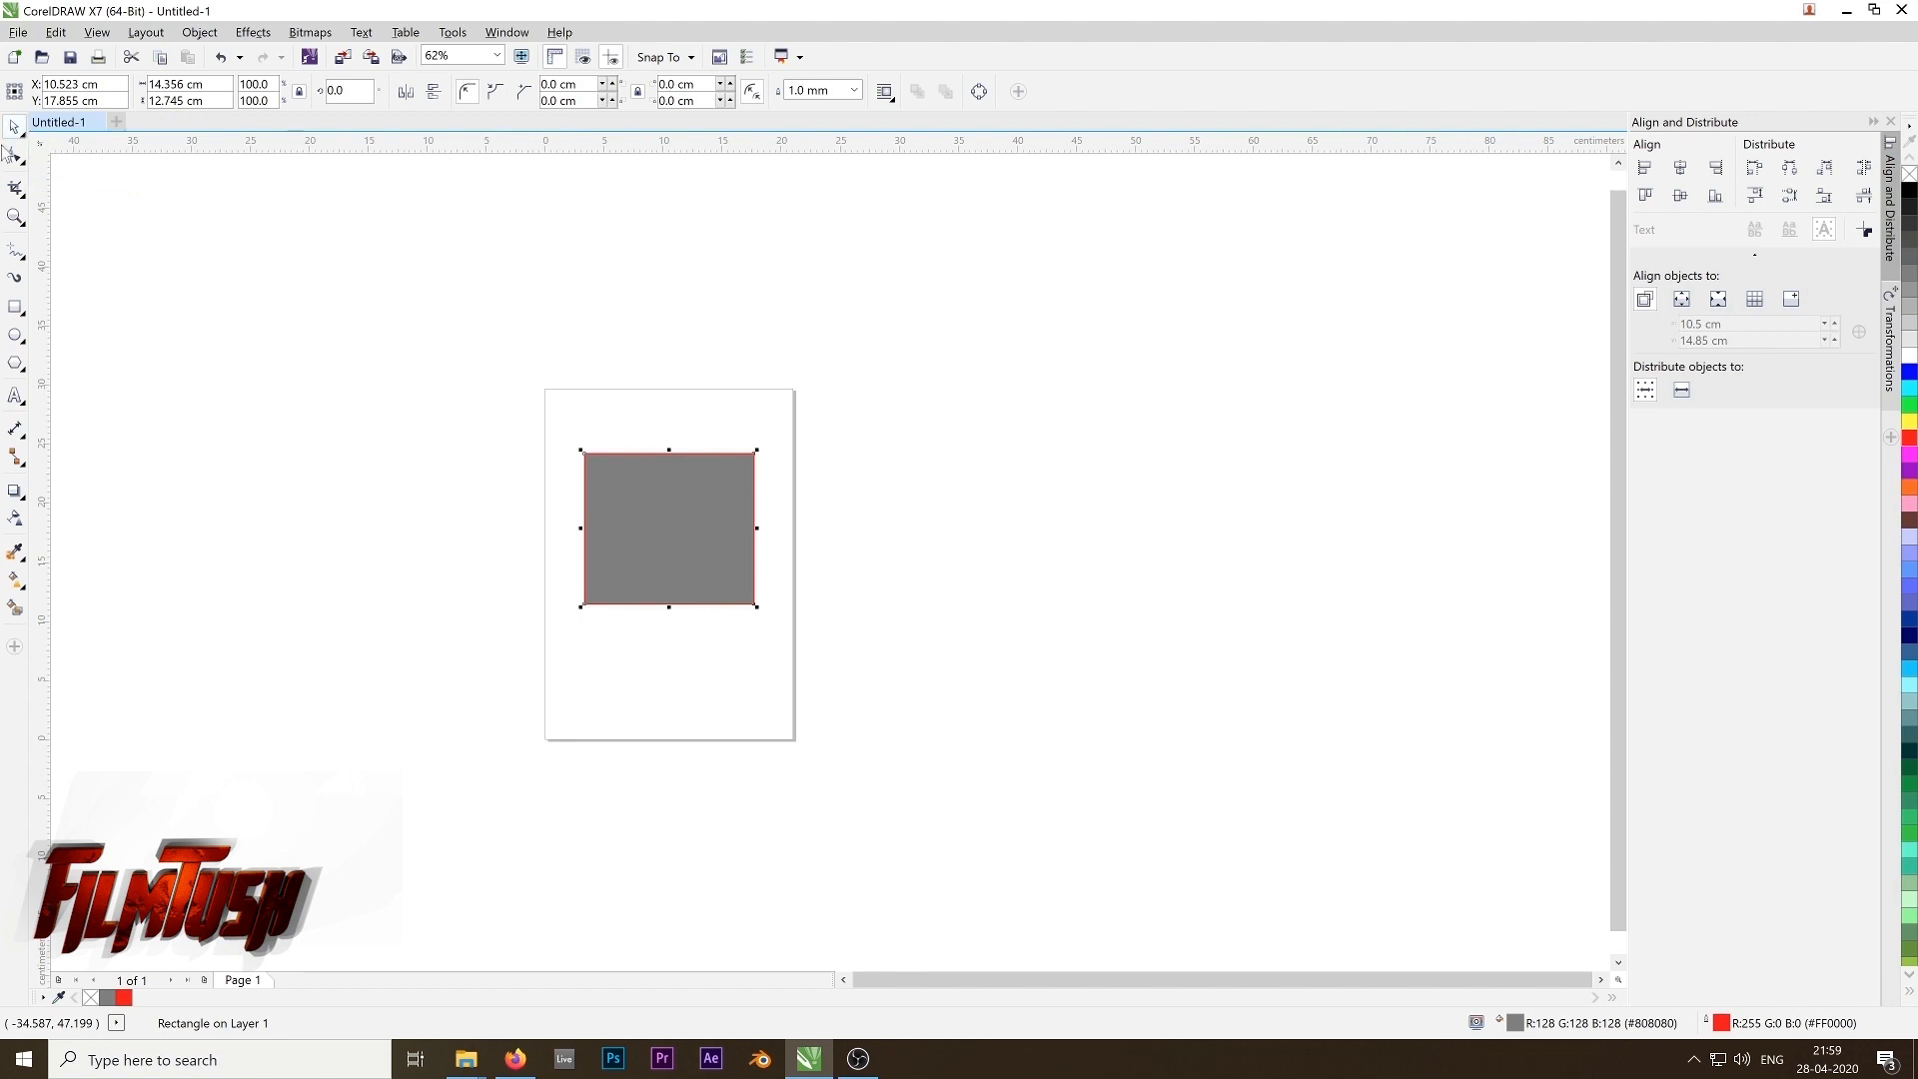
pyautogui.click(17, 193)
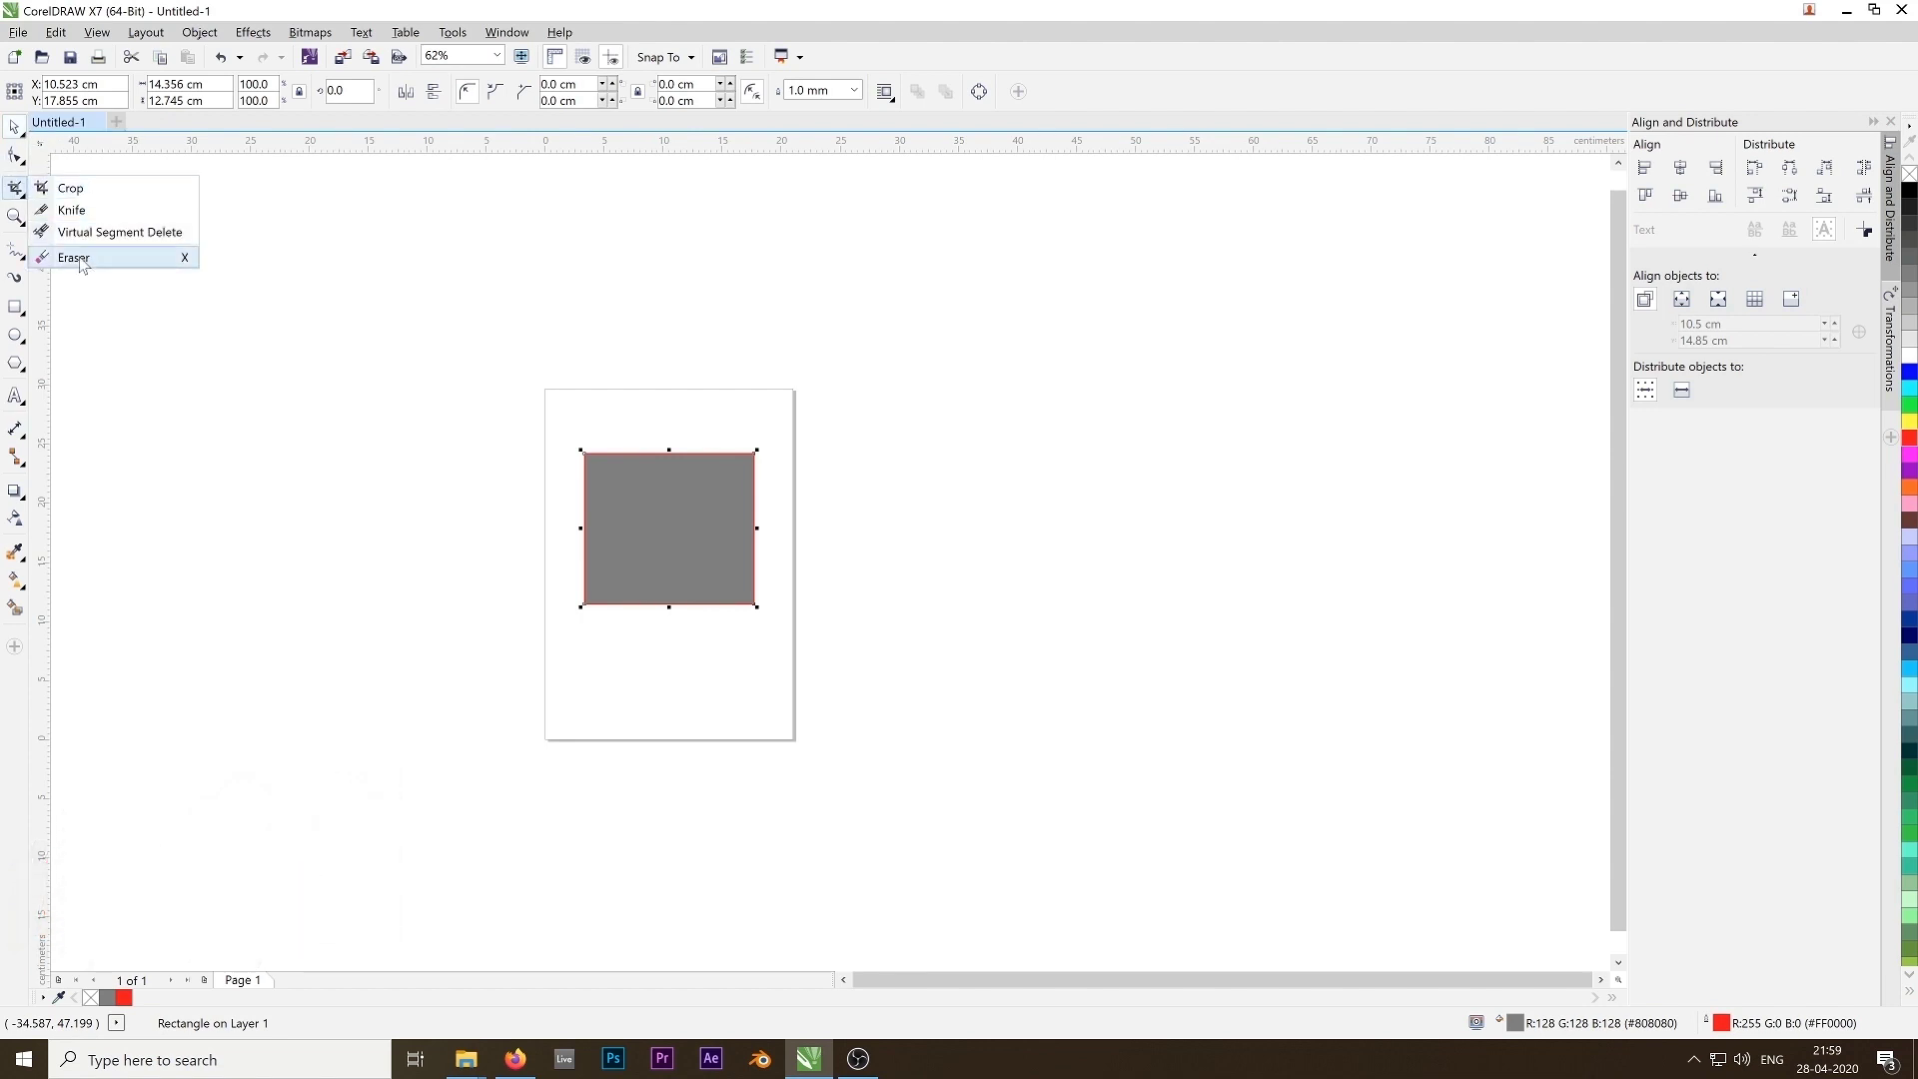
# Step: Move the rectangle with the Pick tool so its center sits at about X 10.5 cm, Y 17.1 cm
pyautogui.click(17, 126)
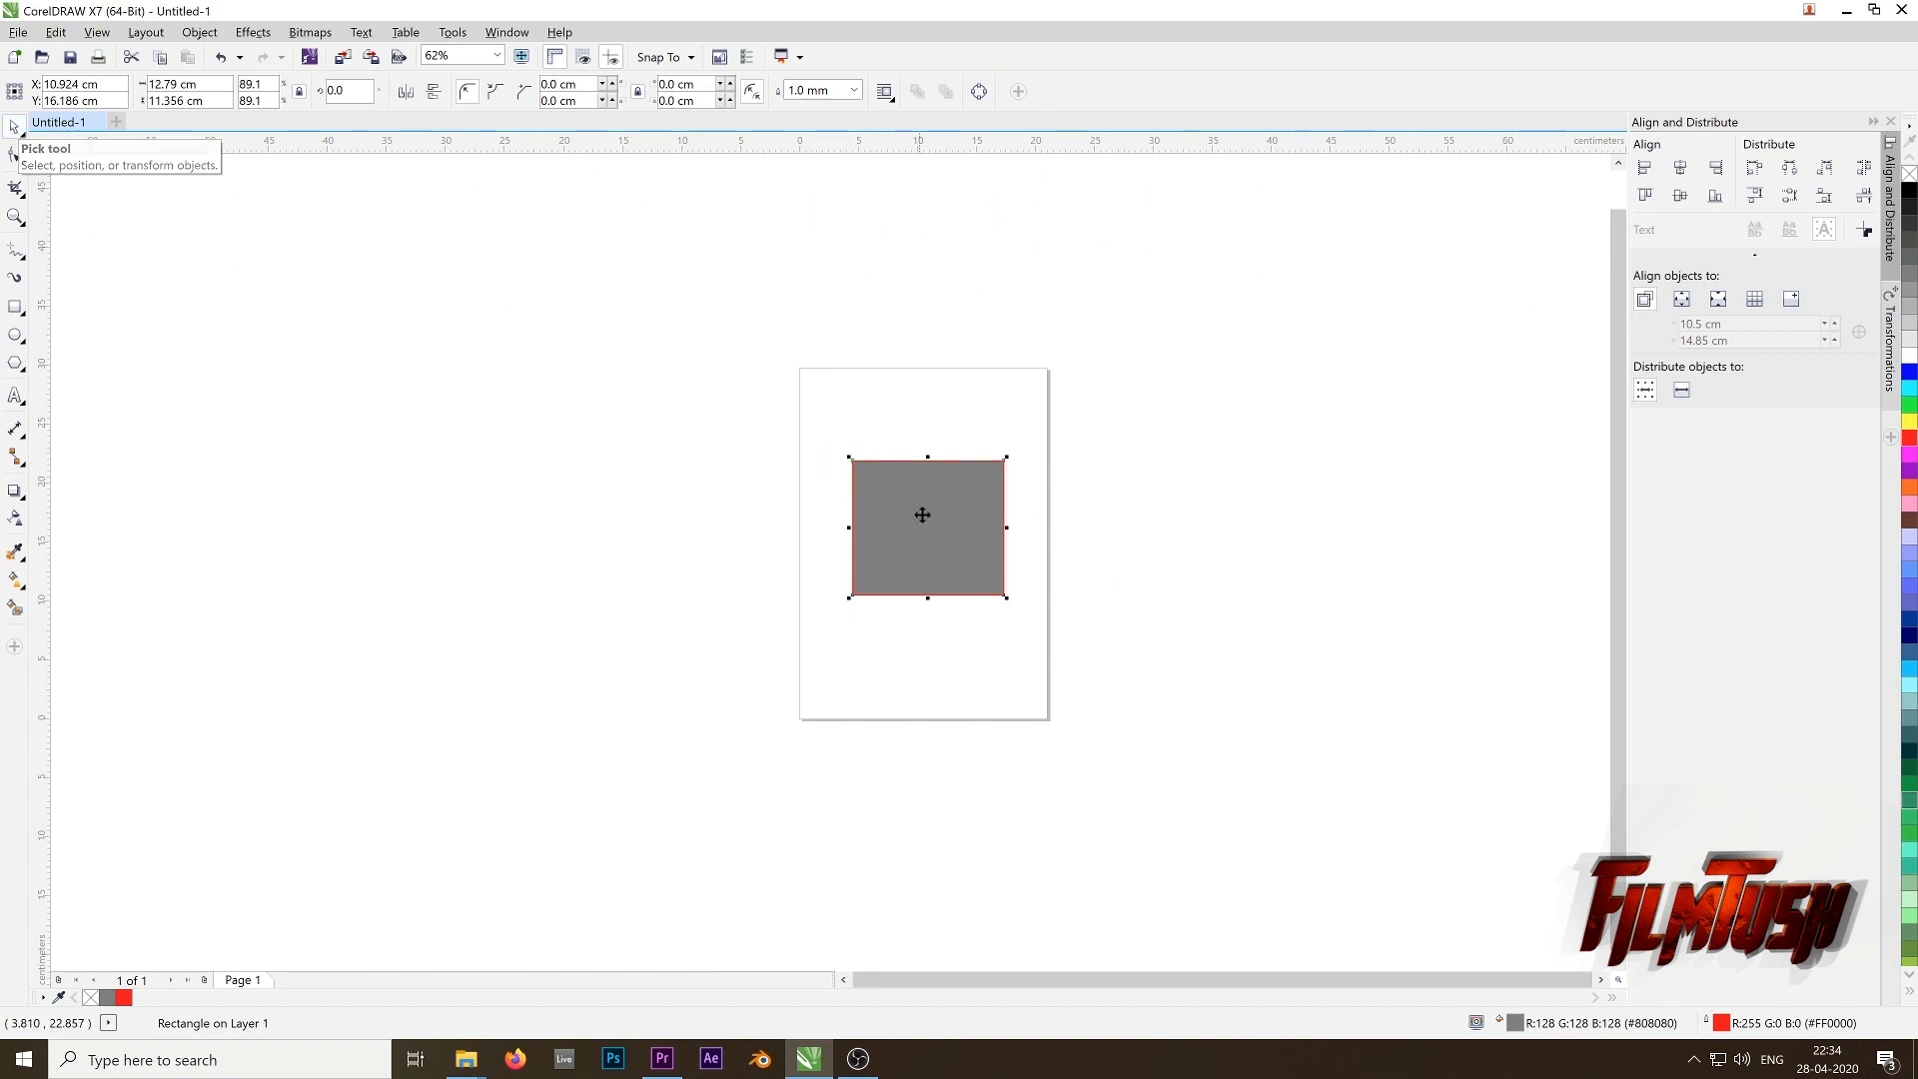
pyautogui.moveTo(897, 520); pyautogui.dragTo(942, 535)
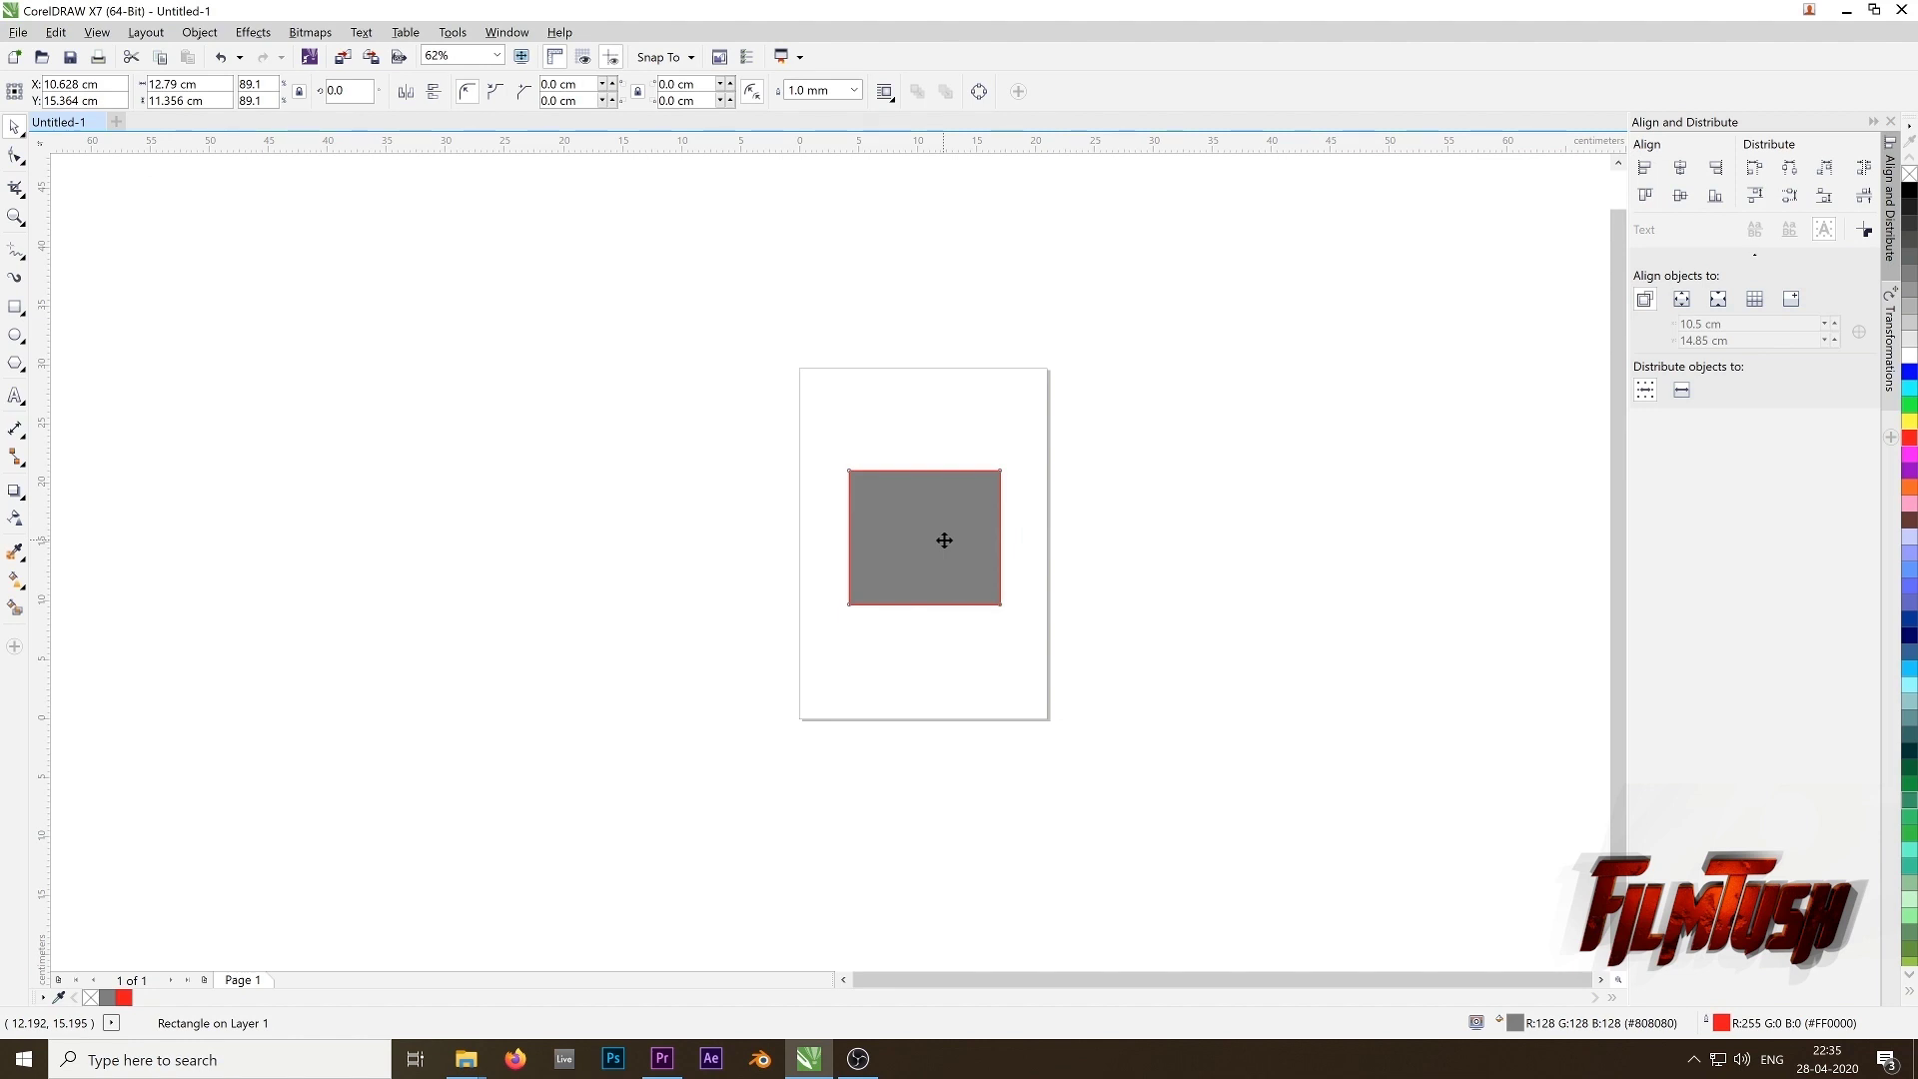
pyautogui.moveTo(944, 541)
pyautogui.mouseDown()
pyautogui.moveTo(693, 535)
pyautogui.moveTo(672, 355)
pyautogui.moveTo(690, 318)
pyautogui.moveTo(552, 560)
pyautogui.moveTo(805, 531)
pyautogui.moveTo(1395, 526)
pyautogui.moveTo(1404, 544)
pyautogui.moveTo(949, 535)
pyautogui.mouseUp()
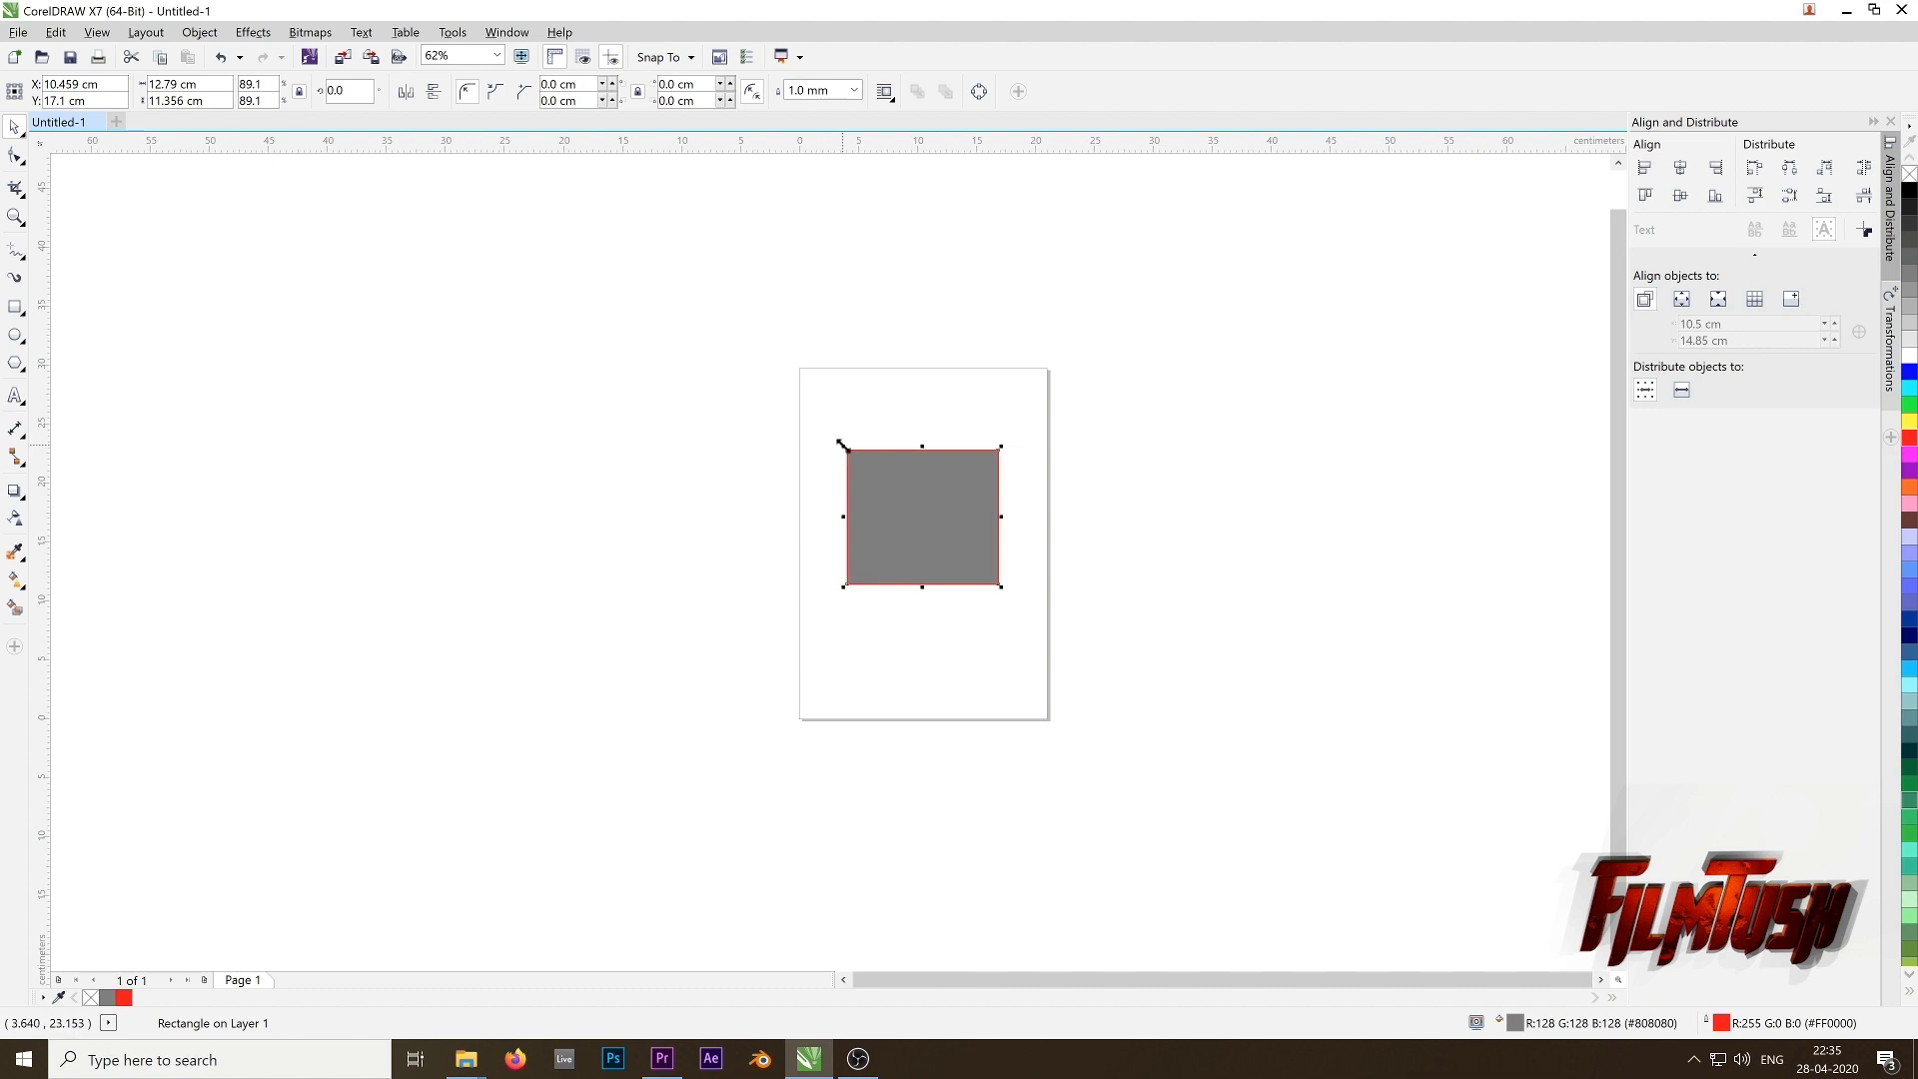
# Step: Scale the rectangle proportionally from its corner to about 13.2 by 11.7 cm and move it back fully onto the page
pyautogui.scroll(2, 846, 451)
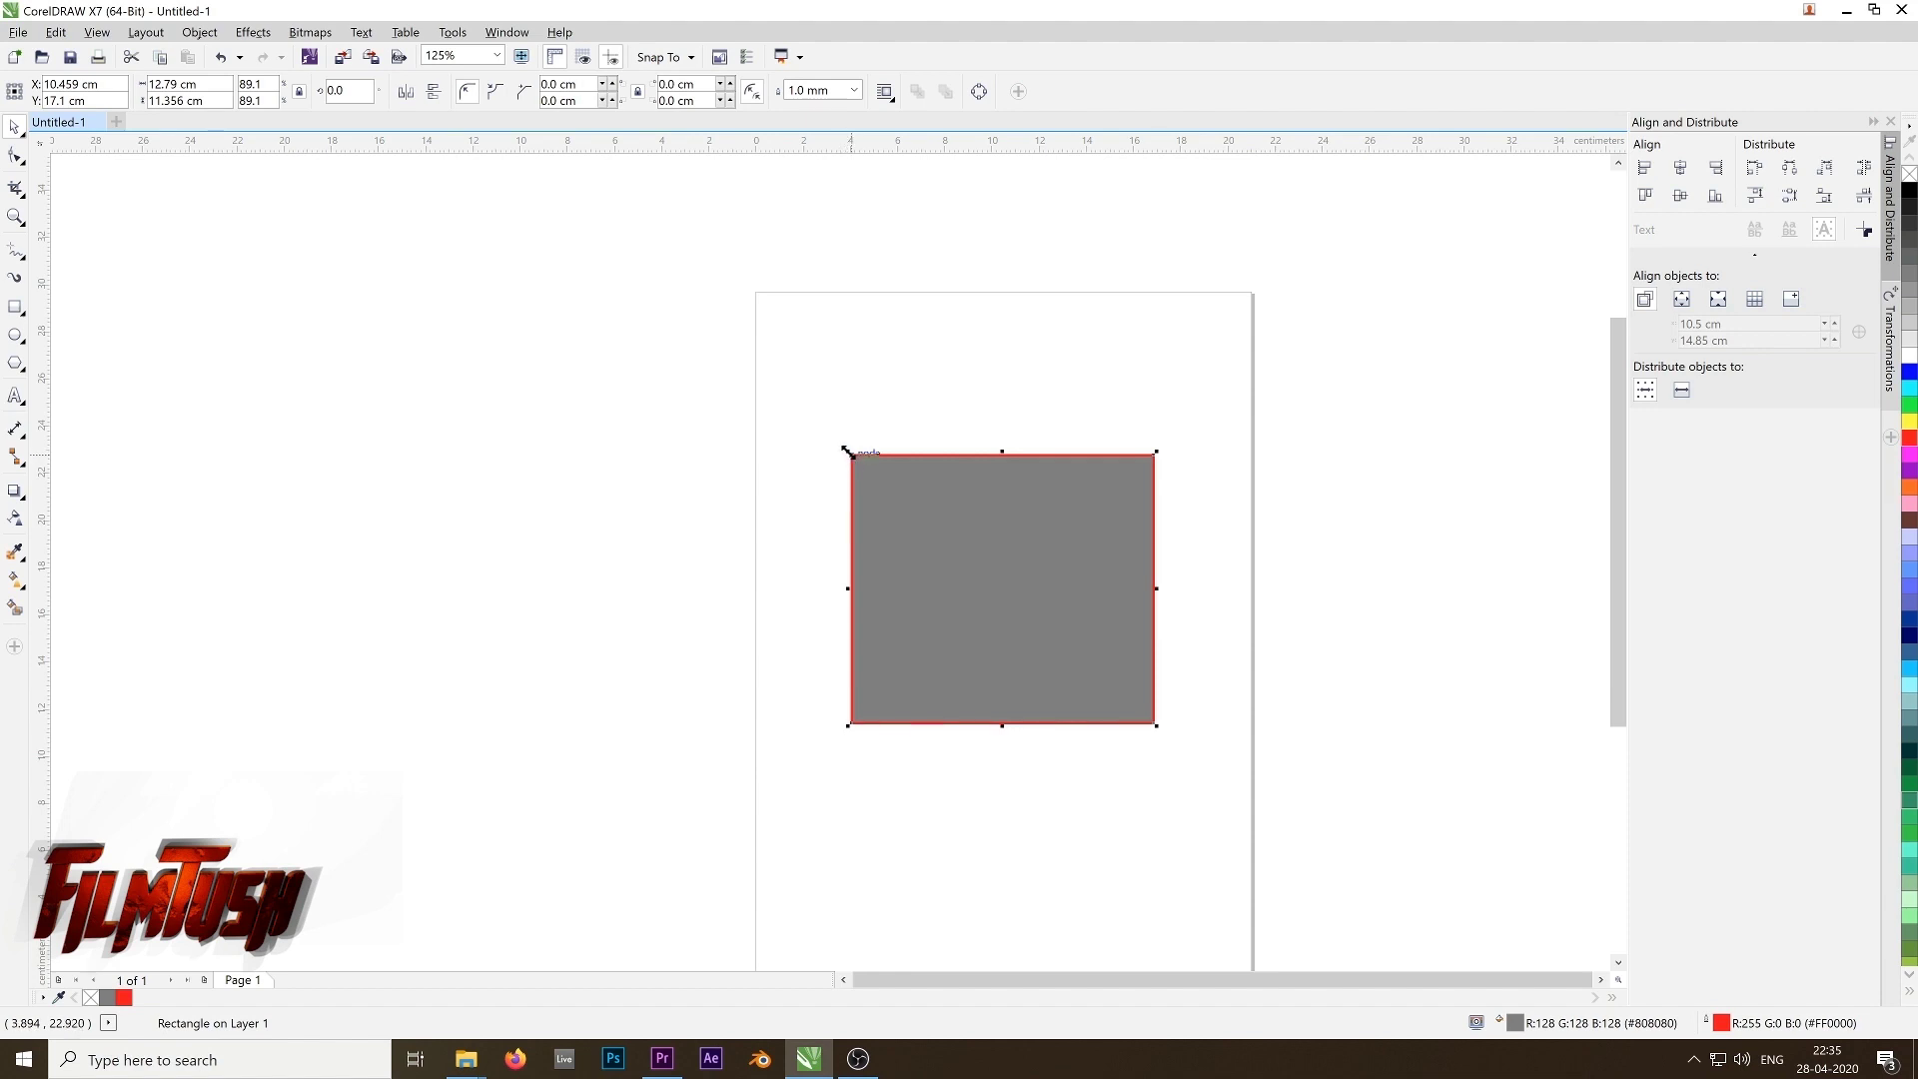
pyautogui.moveTo(844, 451); pyautogui.dragTo(585, 170)
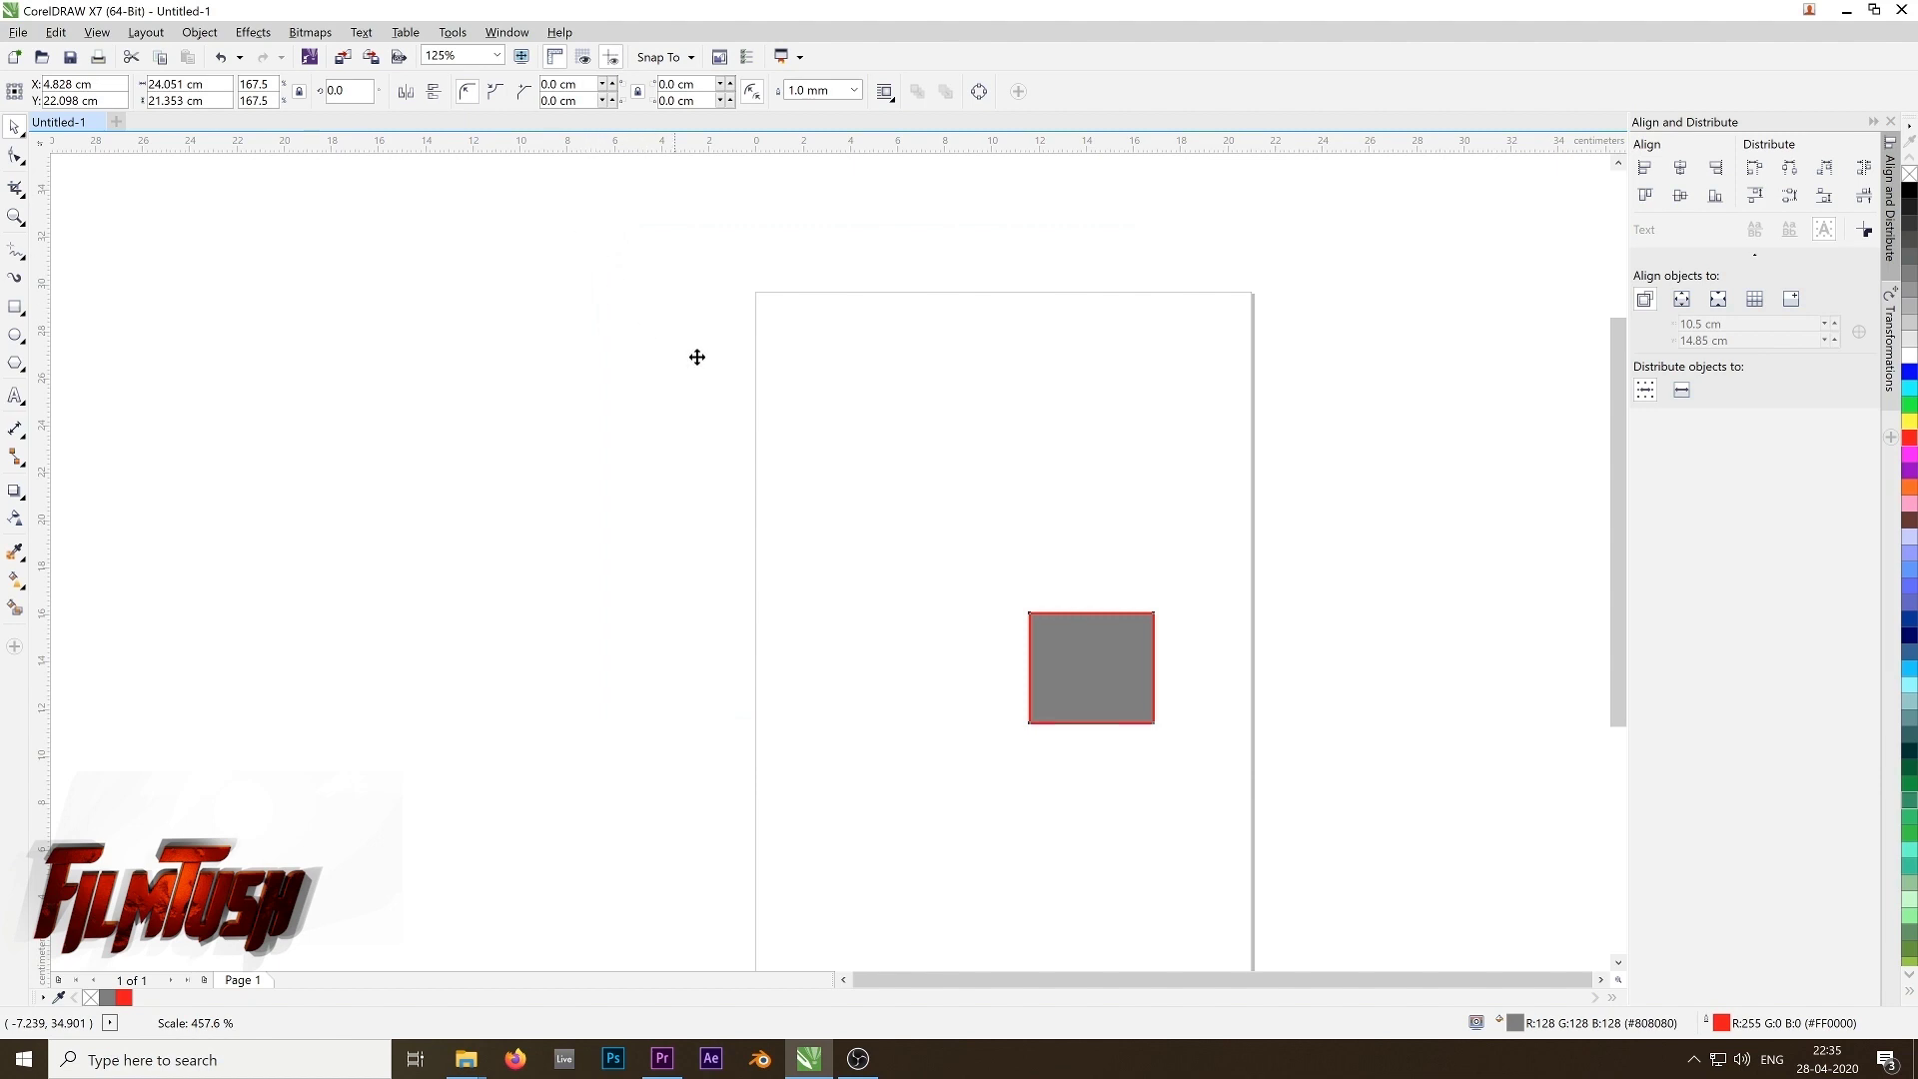
pyautogui.moveTo(697, 357); pyautogui.dragTo(849, 474)
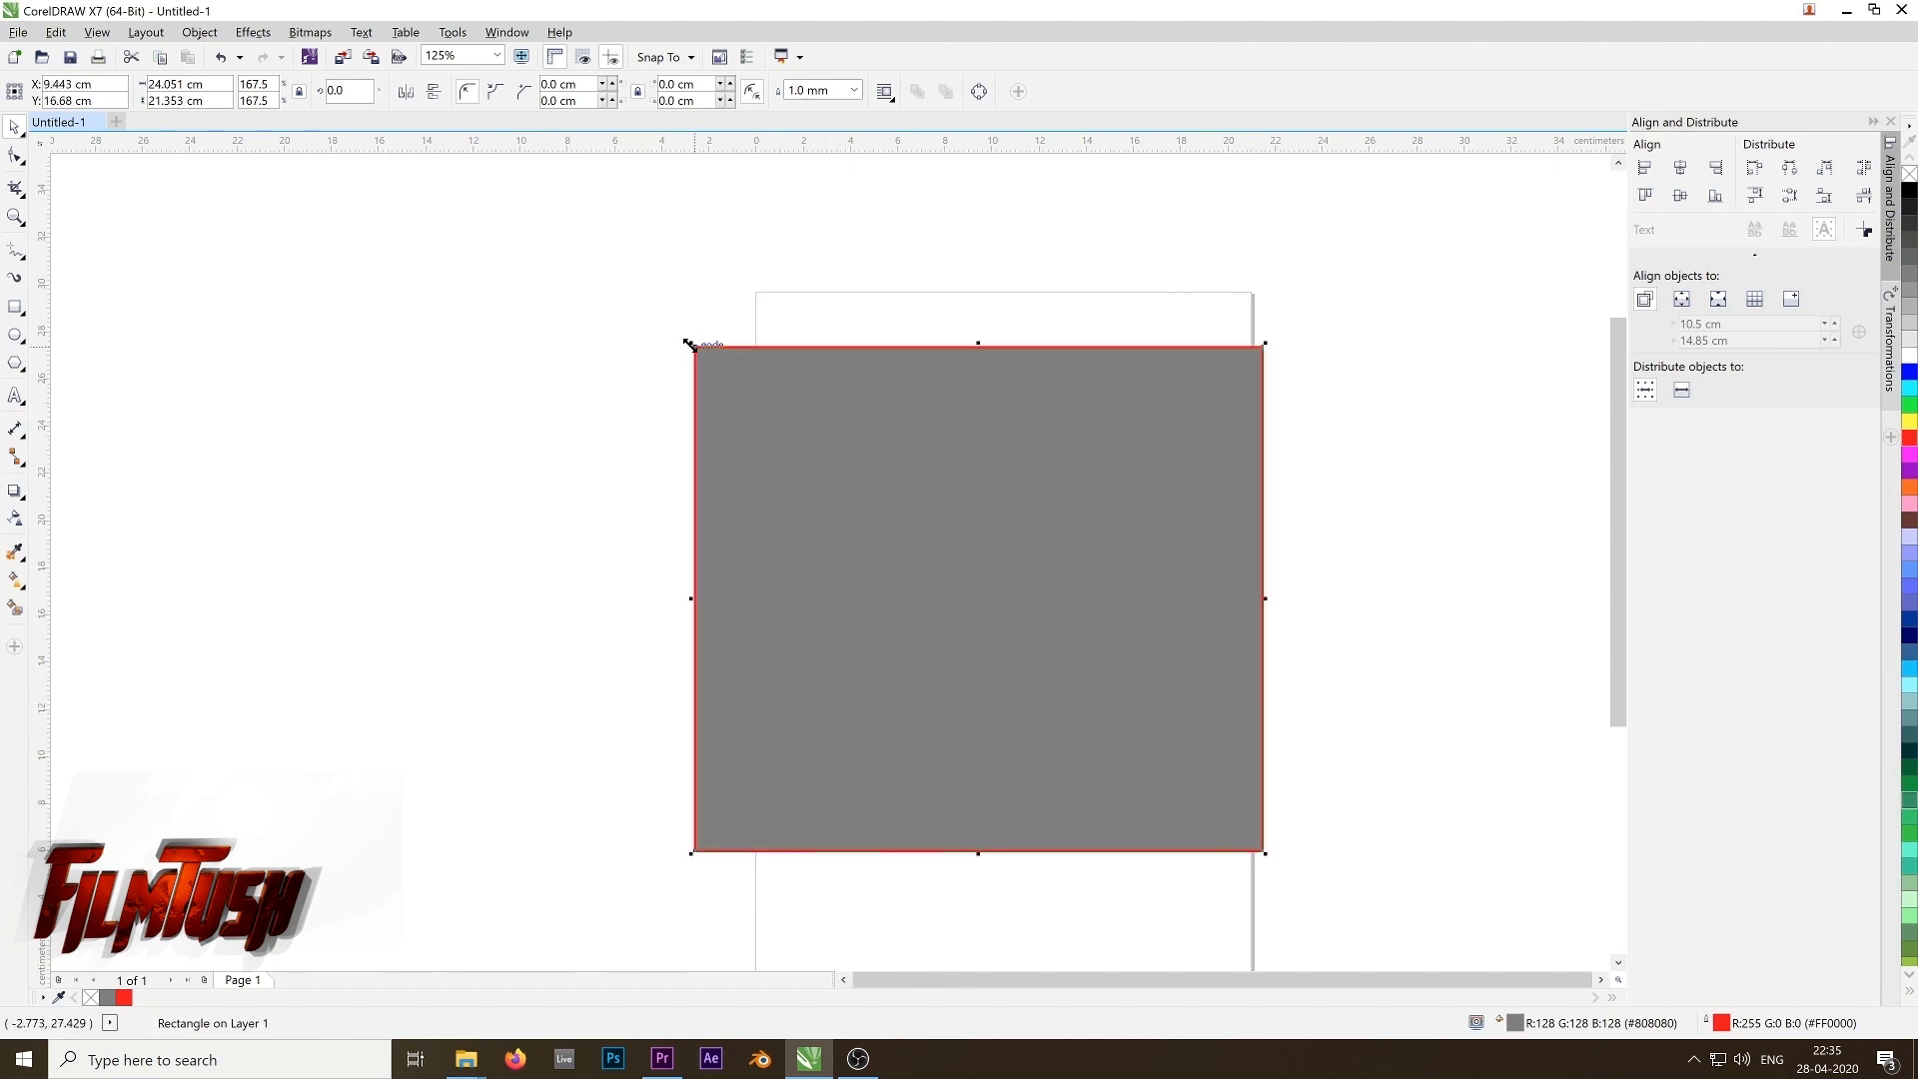
pyautogui.moveTo(691, 344); pyautogui.dragTo(949, 570)
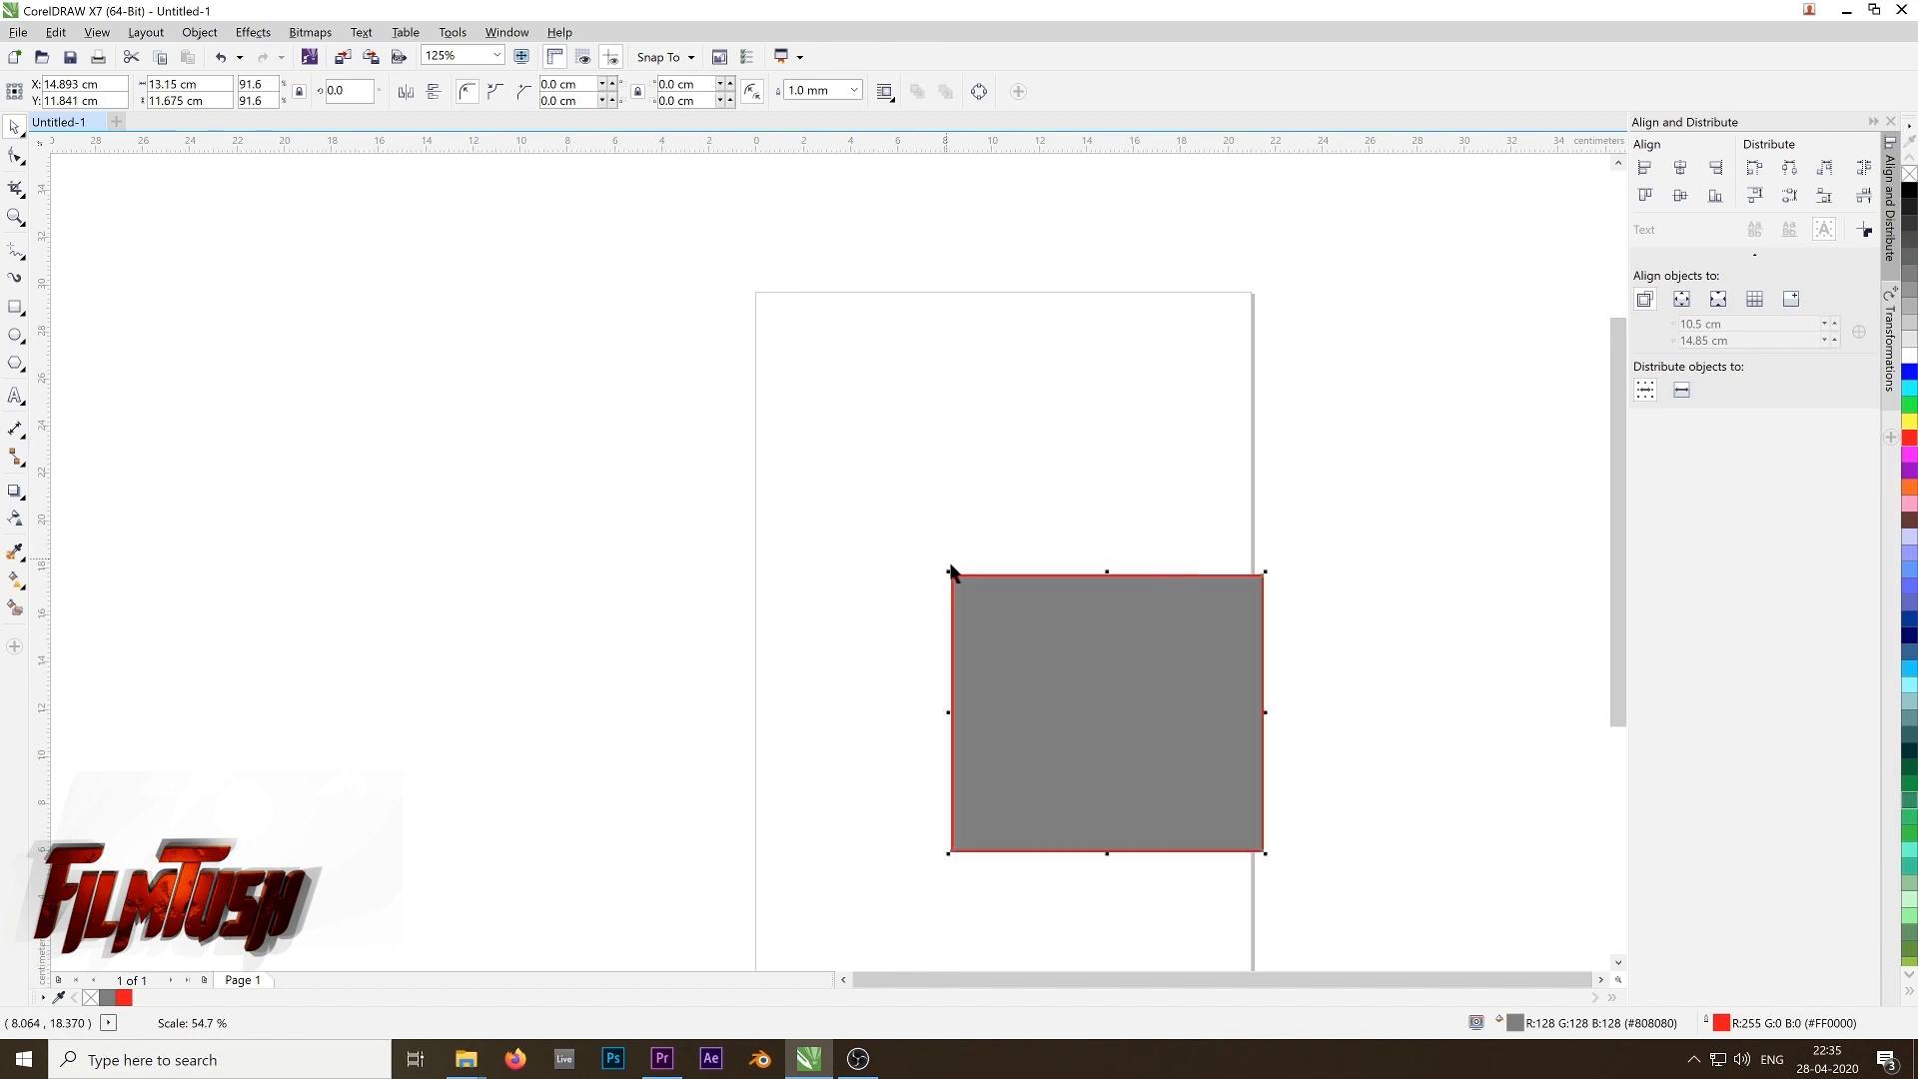
pyautogui.moveTo(1087, 649); pyautogui.dragTo(969, 571)
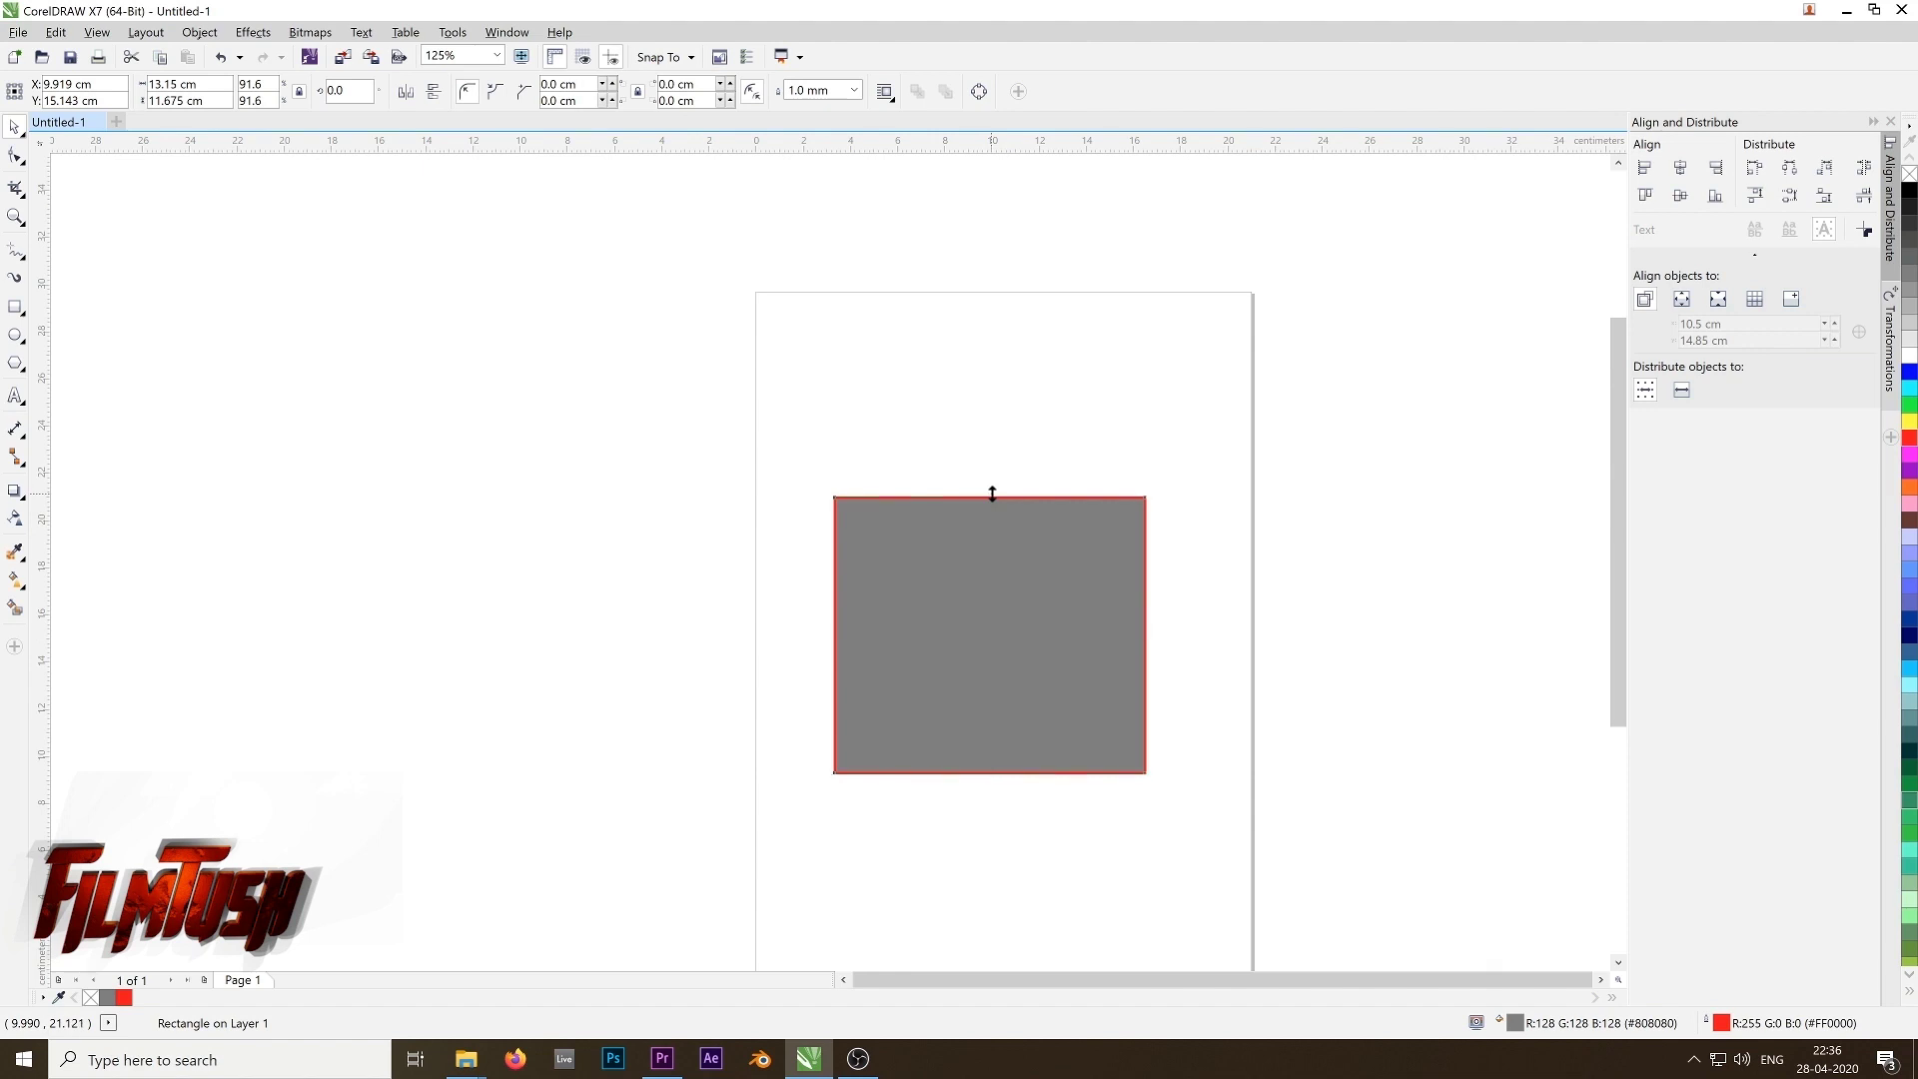
# Step: Stretch the rectangle vertically to a height of about 14.4 cm and widen it slightly from its right side
pyautogui.moveTo(992, 493); pyautogui.dragTo(1003, 396)
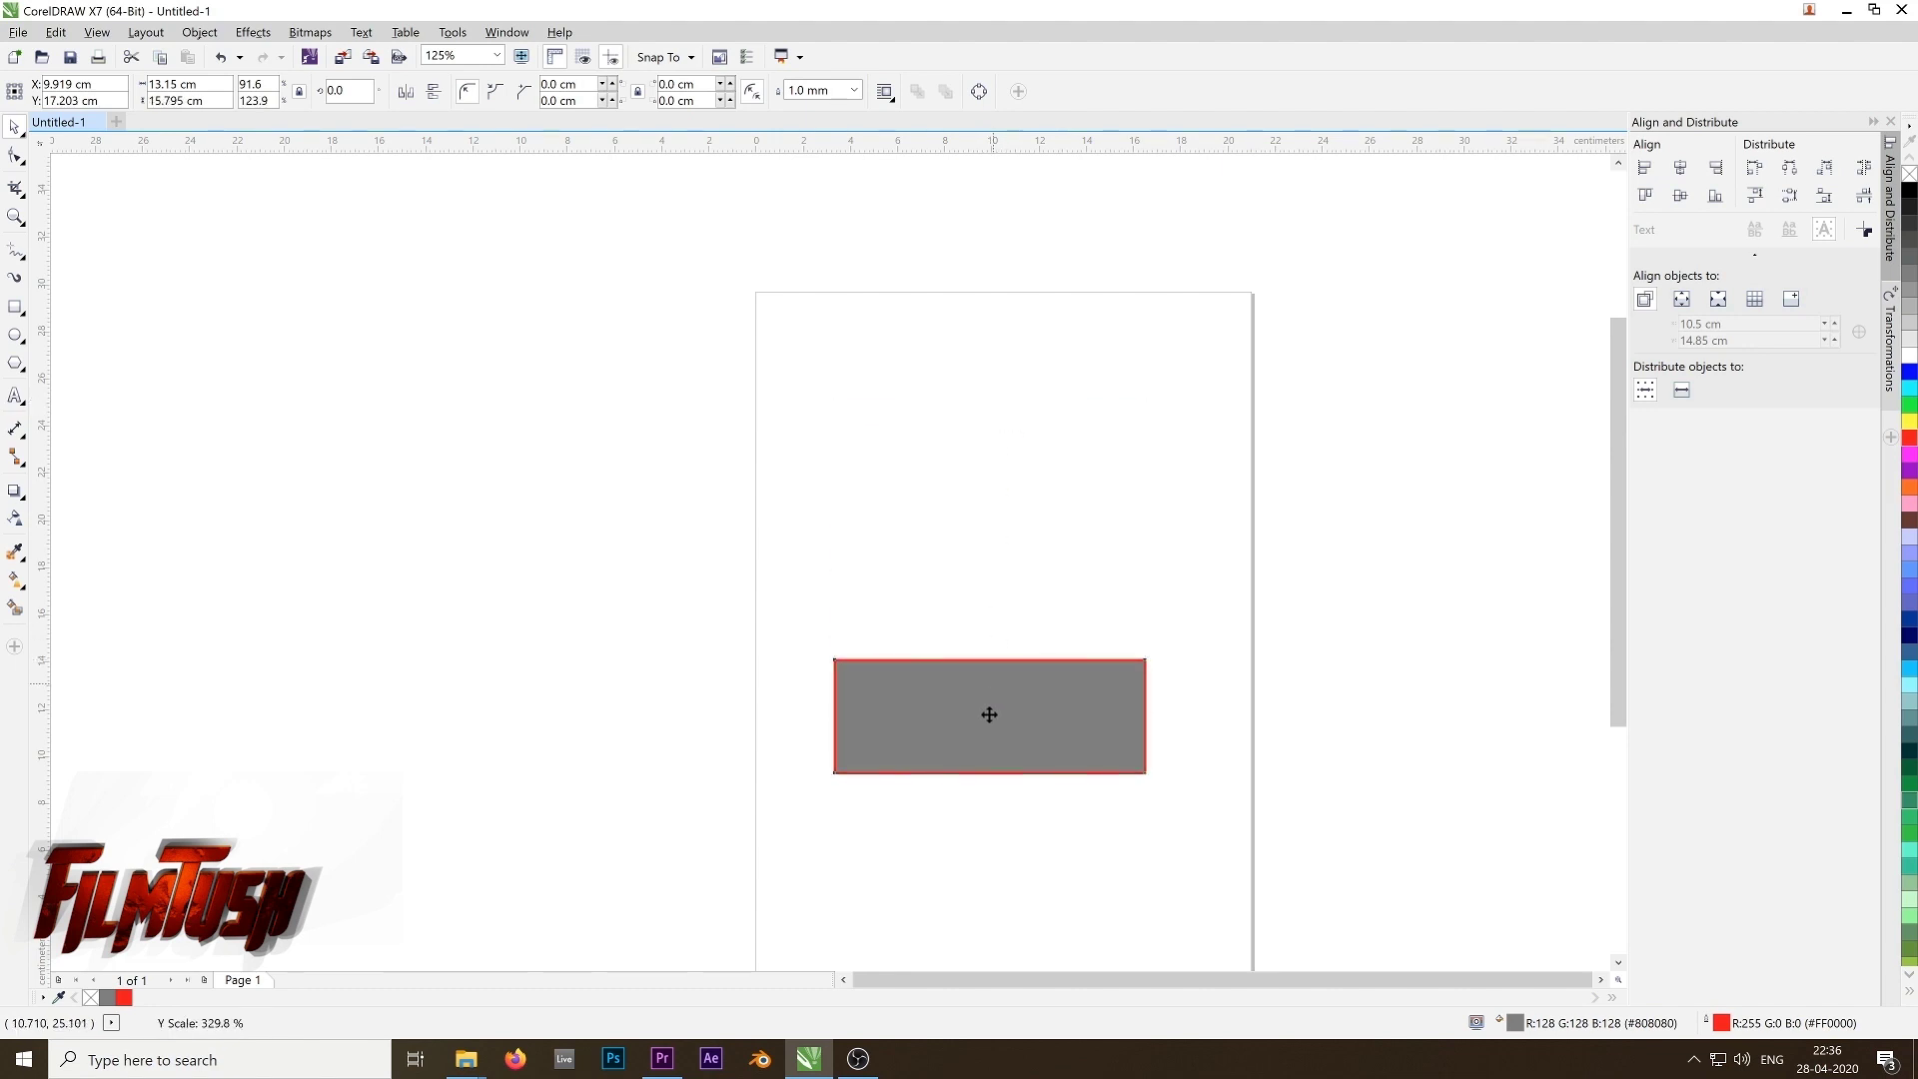
pyautogui.moveTo(980, 774)
pyautogui.mouseDown()
pyautogui.moveTo(998, 775)
pyautogui.moveTo(1007, 511)
pyautogui.moveTo(999, 745)
pyautogui.mouseUp()
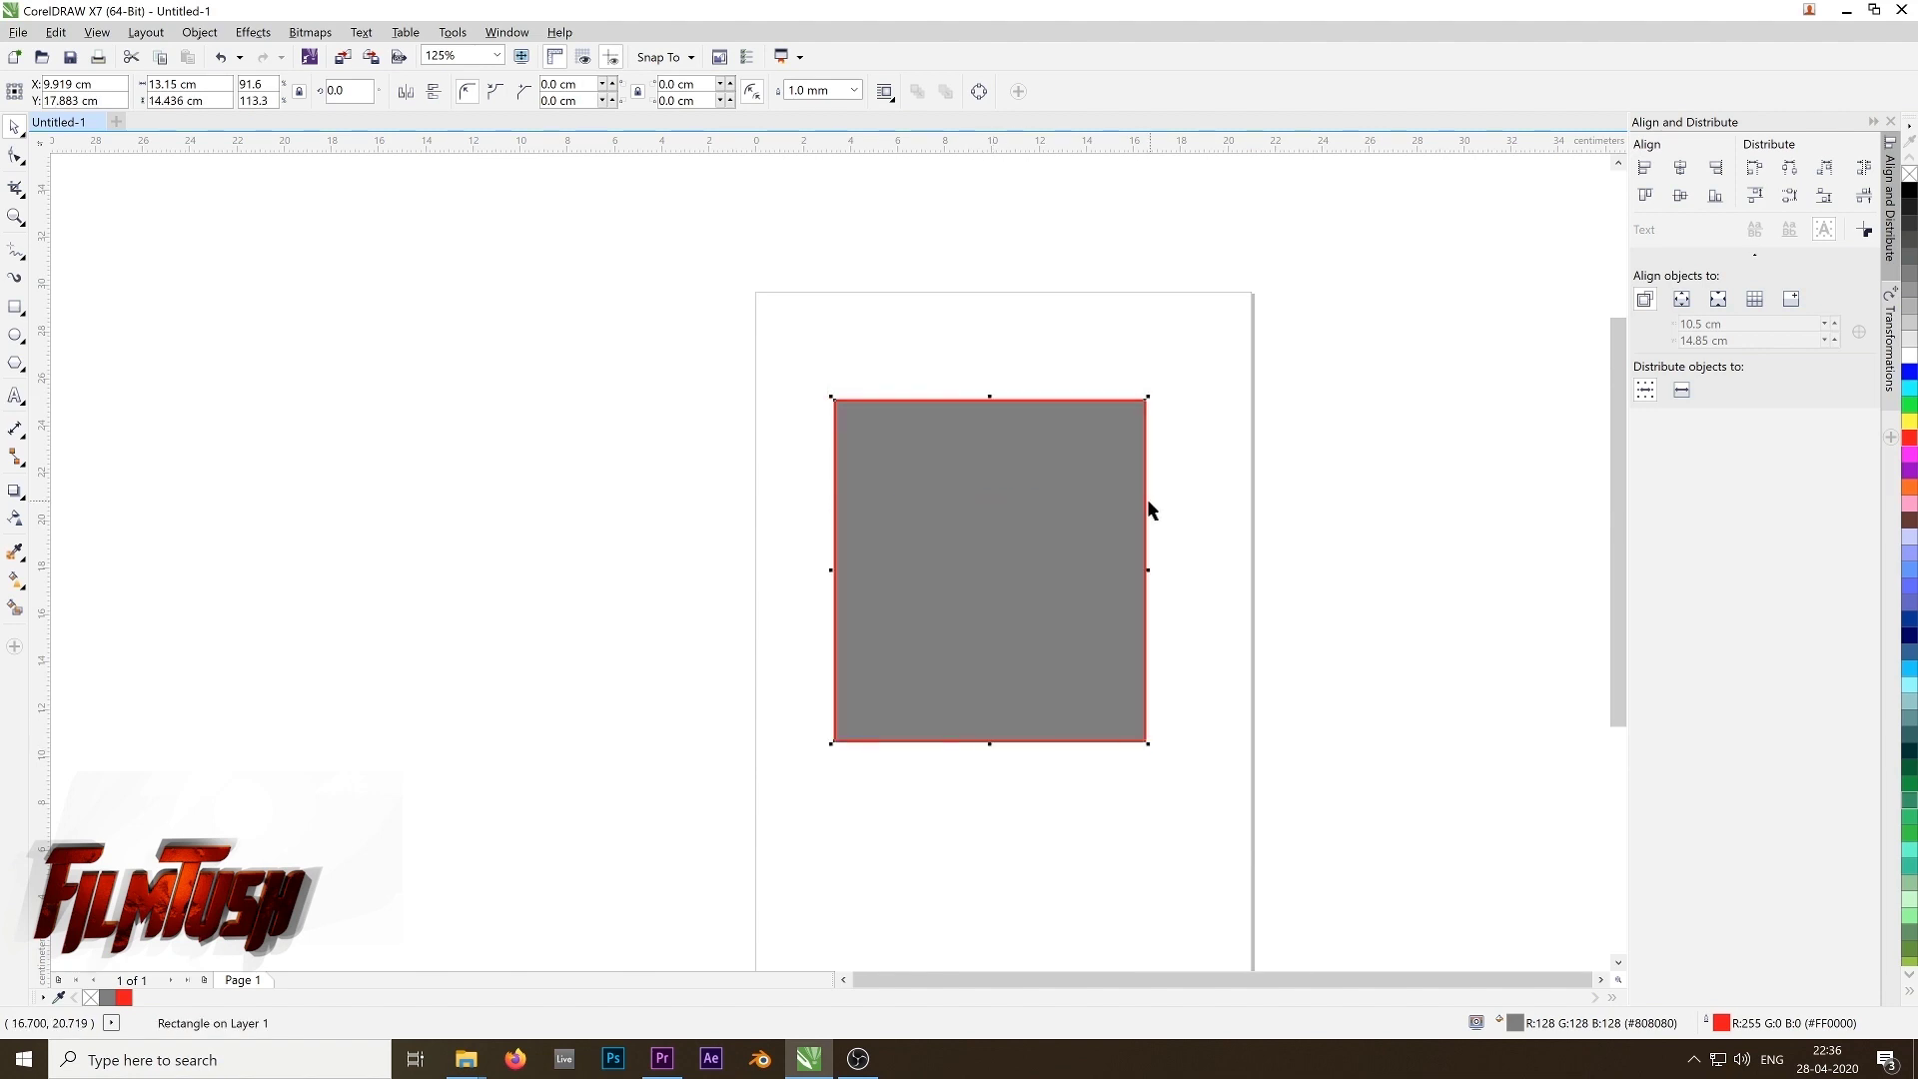
pyautogui.moveTo(1147, 570); pyautogui.dragTo(1199, 569)
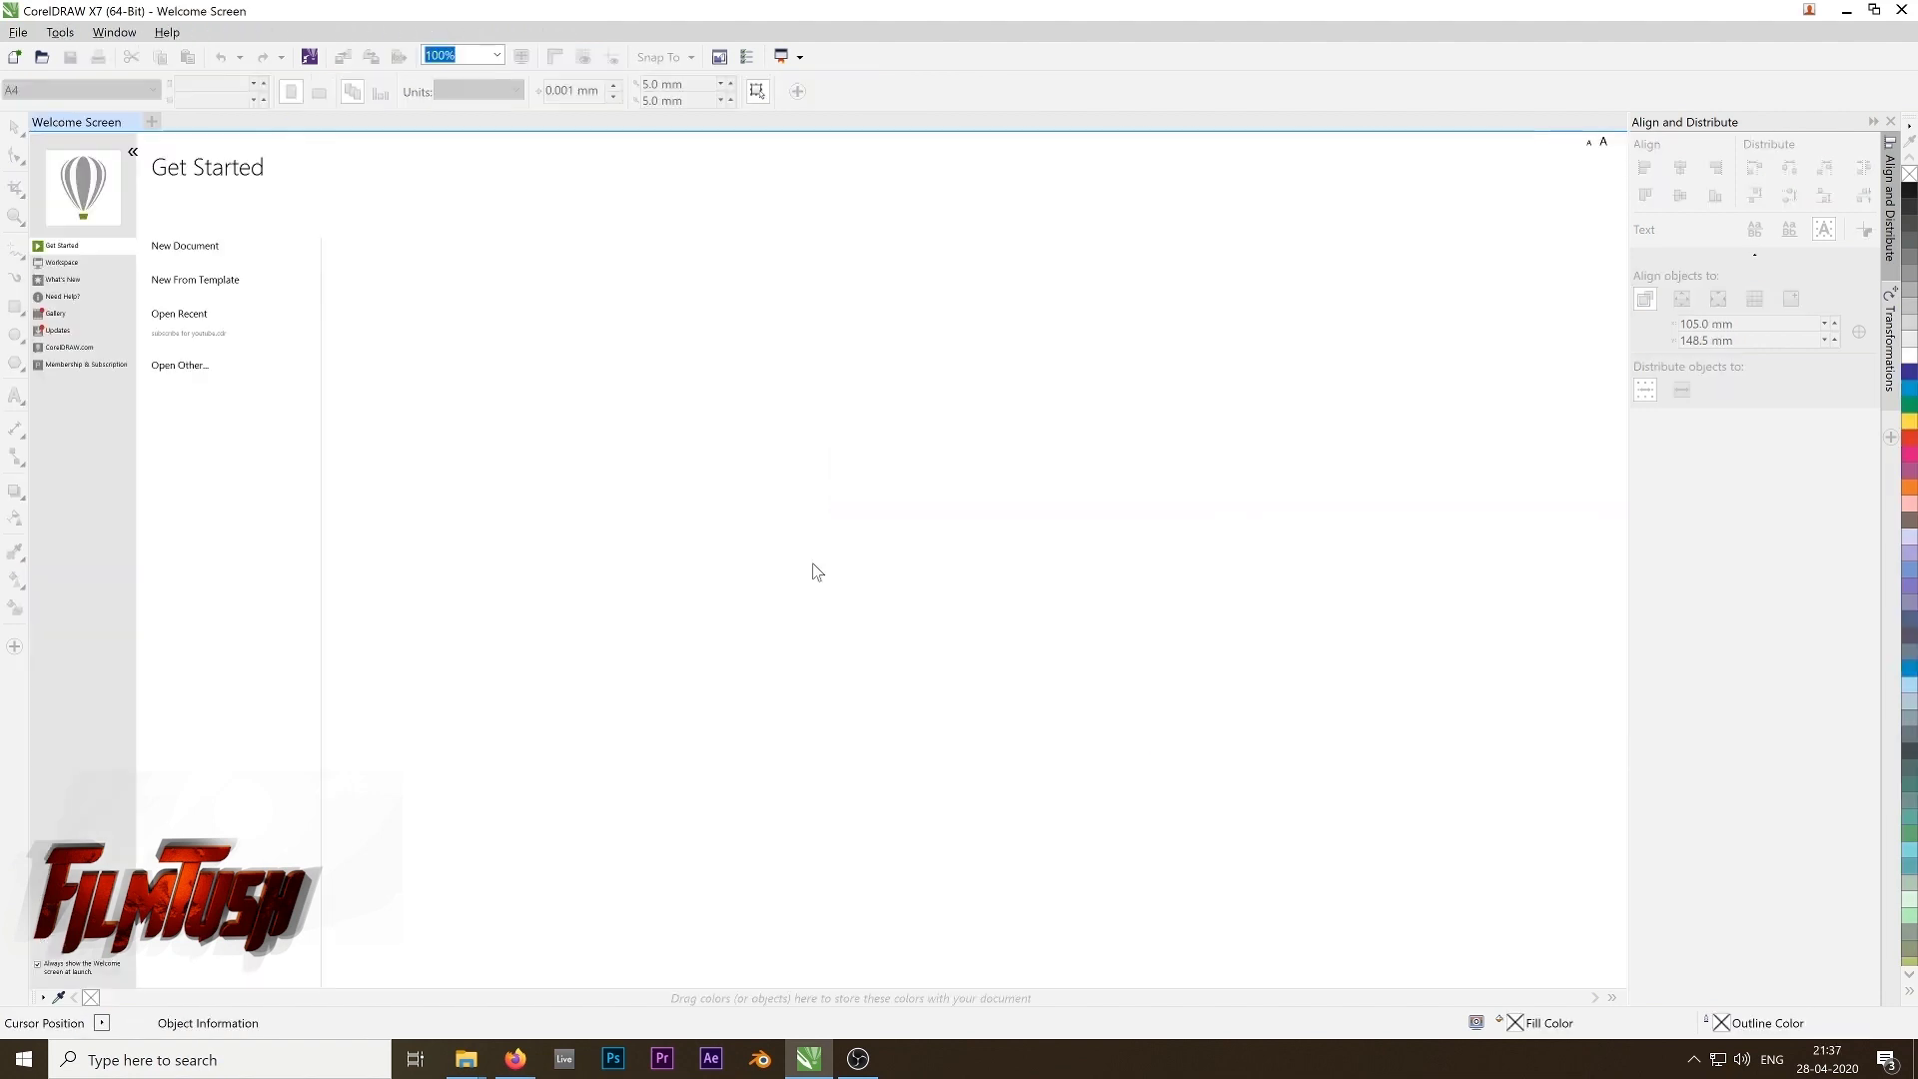
# Step: Start a new document with the Default RGB preset and go over its primary color mode and rendering resolution
pyautogui.hotkey('ctrl', 'n')
pyautogui.click(943, 351)
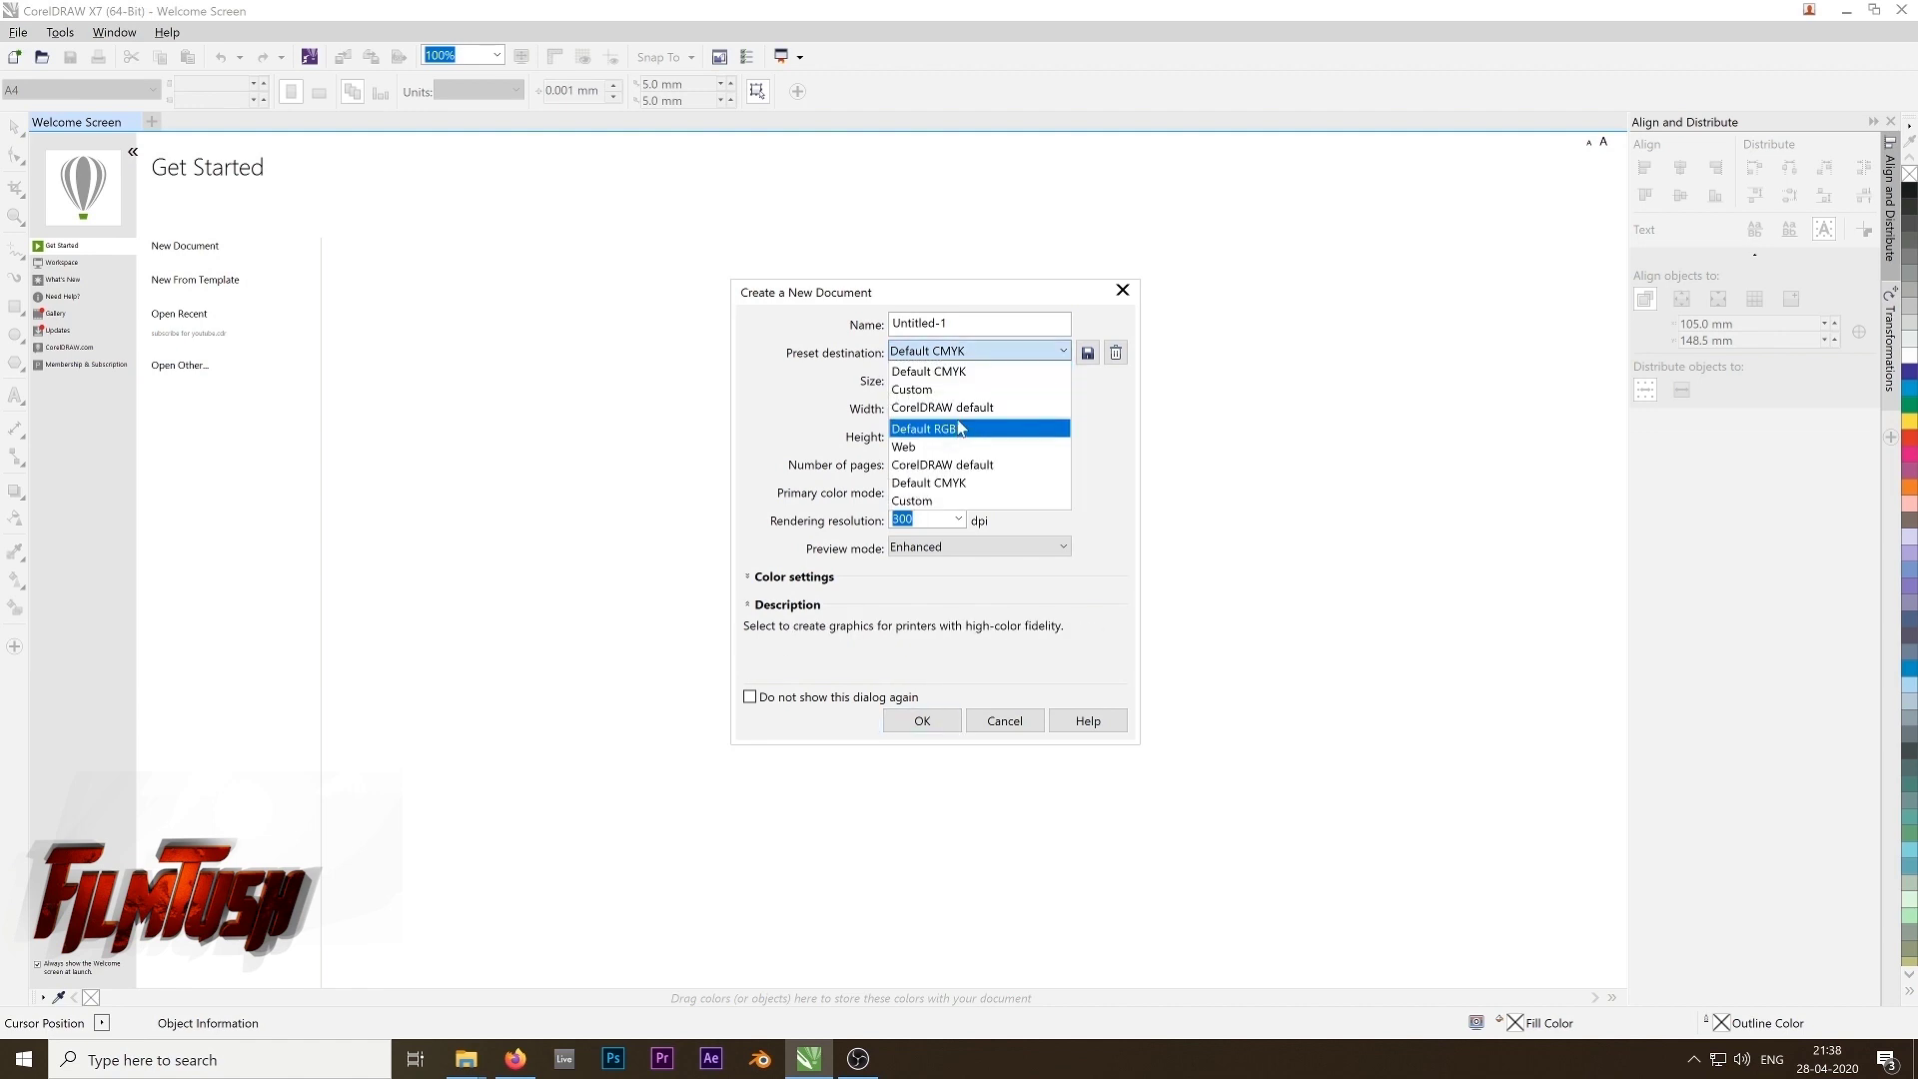
pyautogui.click(923, 428)
pyautogui.click(927, 491)
pyautogui.click(924, 520)
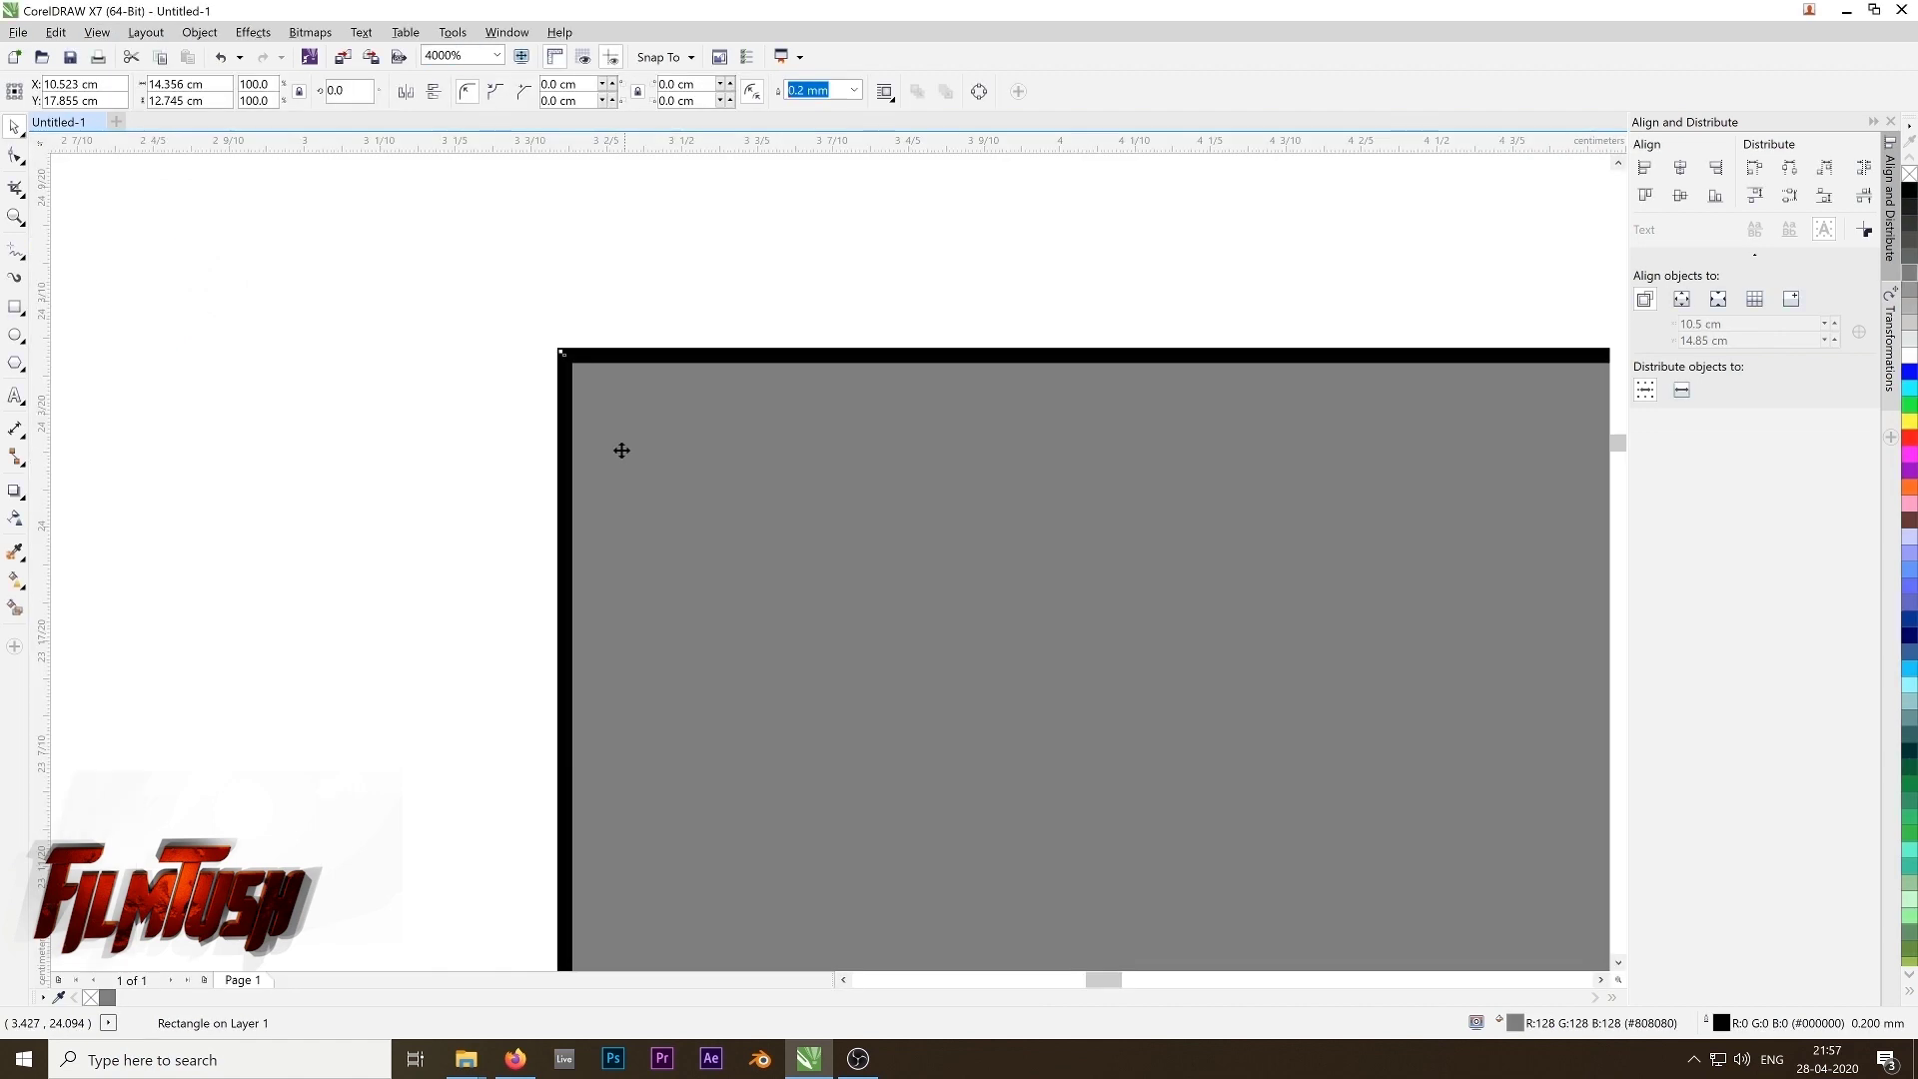
# Step: Inspect the gray rectangle's black outline at different magnifications and recolor it red
pyautogui.scroll(-3, 620, 445)
pyautogui.scroll(3, 523, 453)
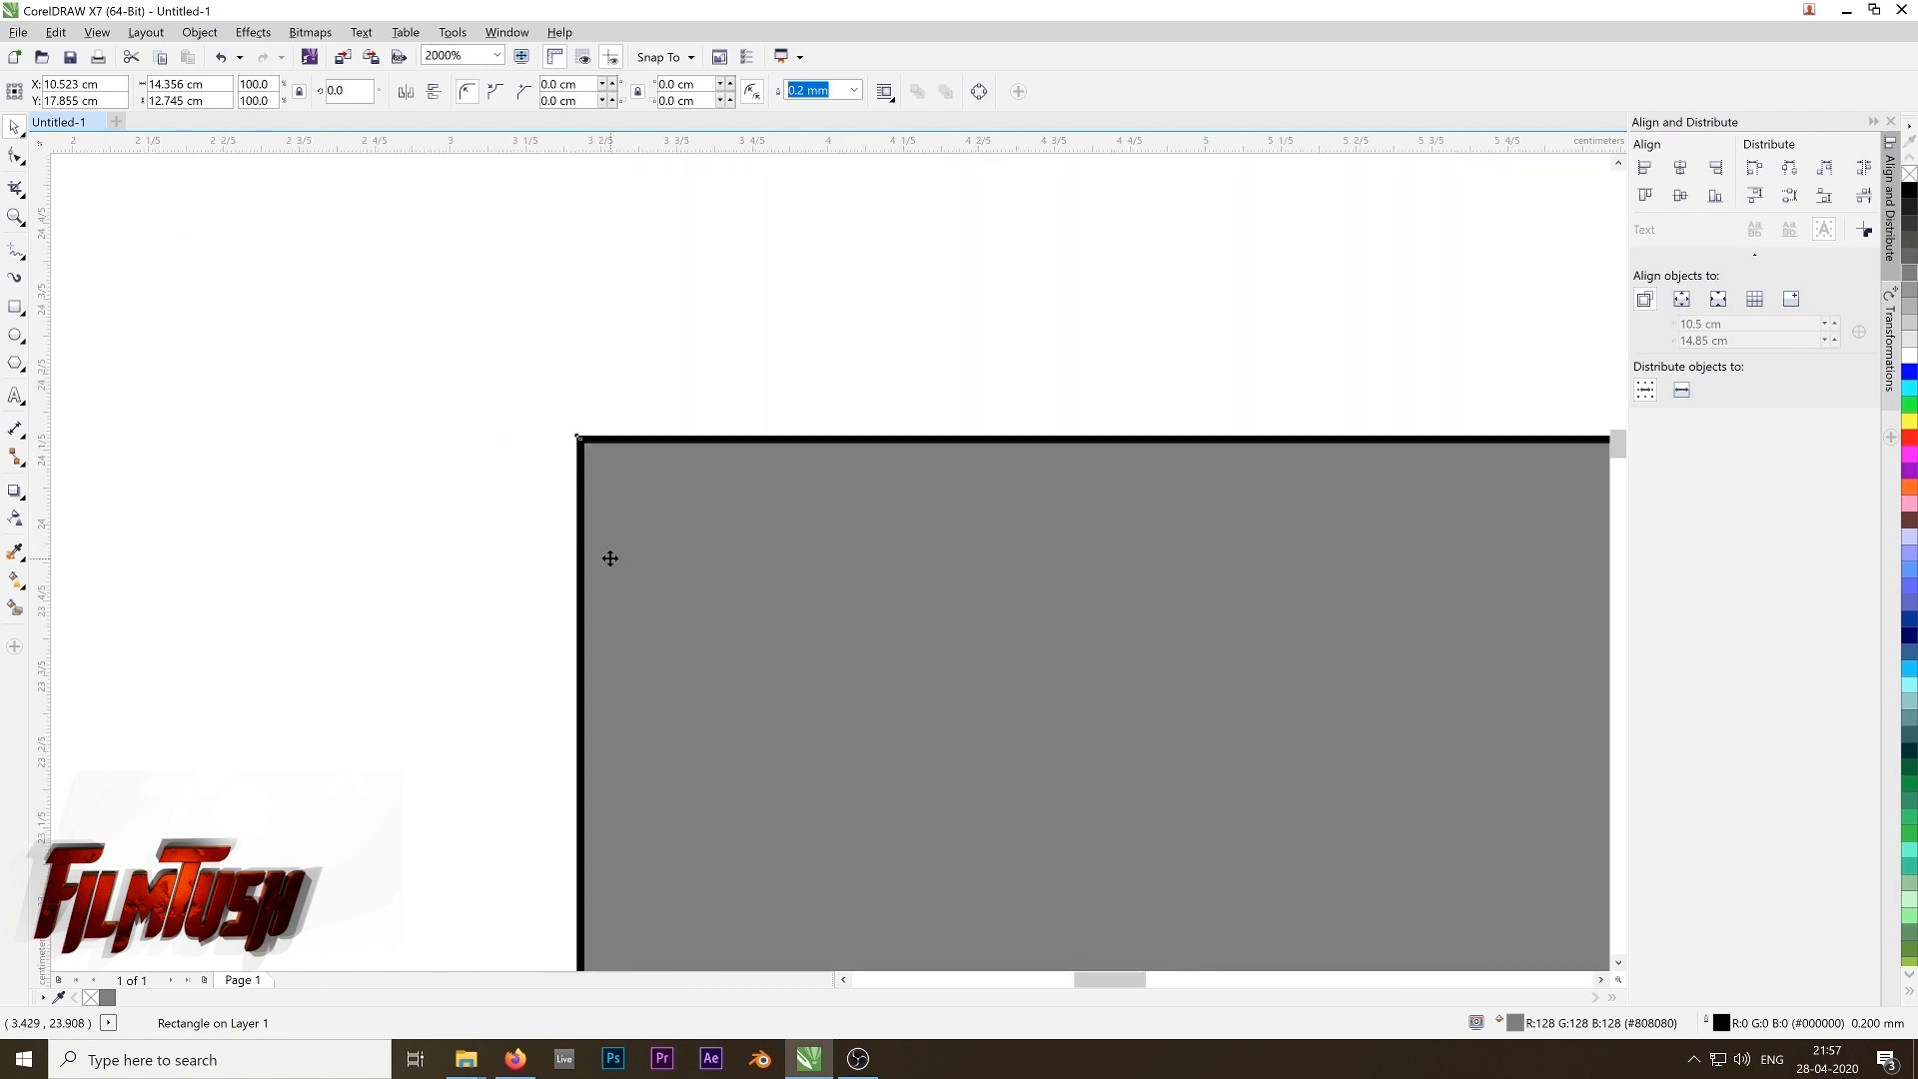
pyautogui.scroll(-3, 783, 515)
pyautogui.scroll(3, 872, 410)
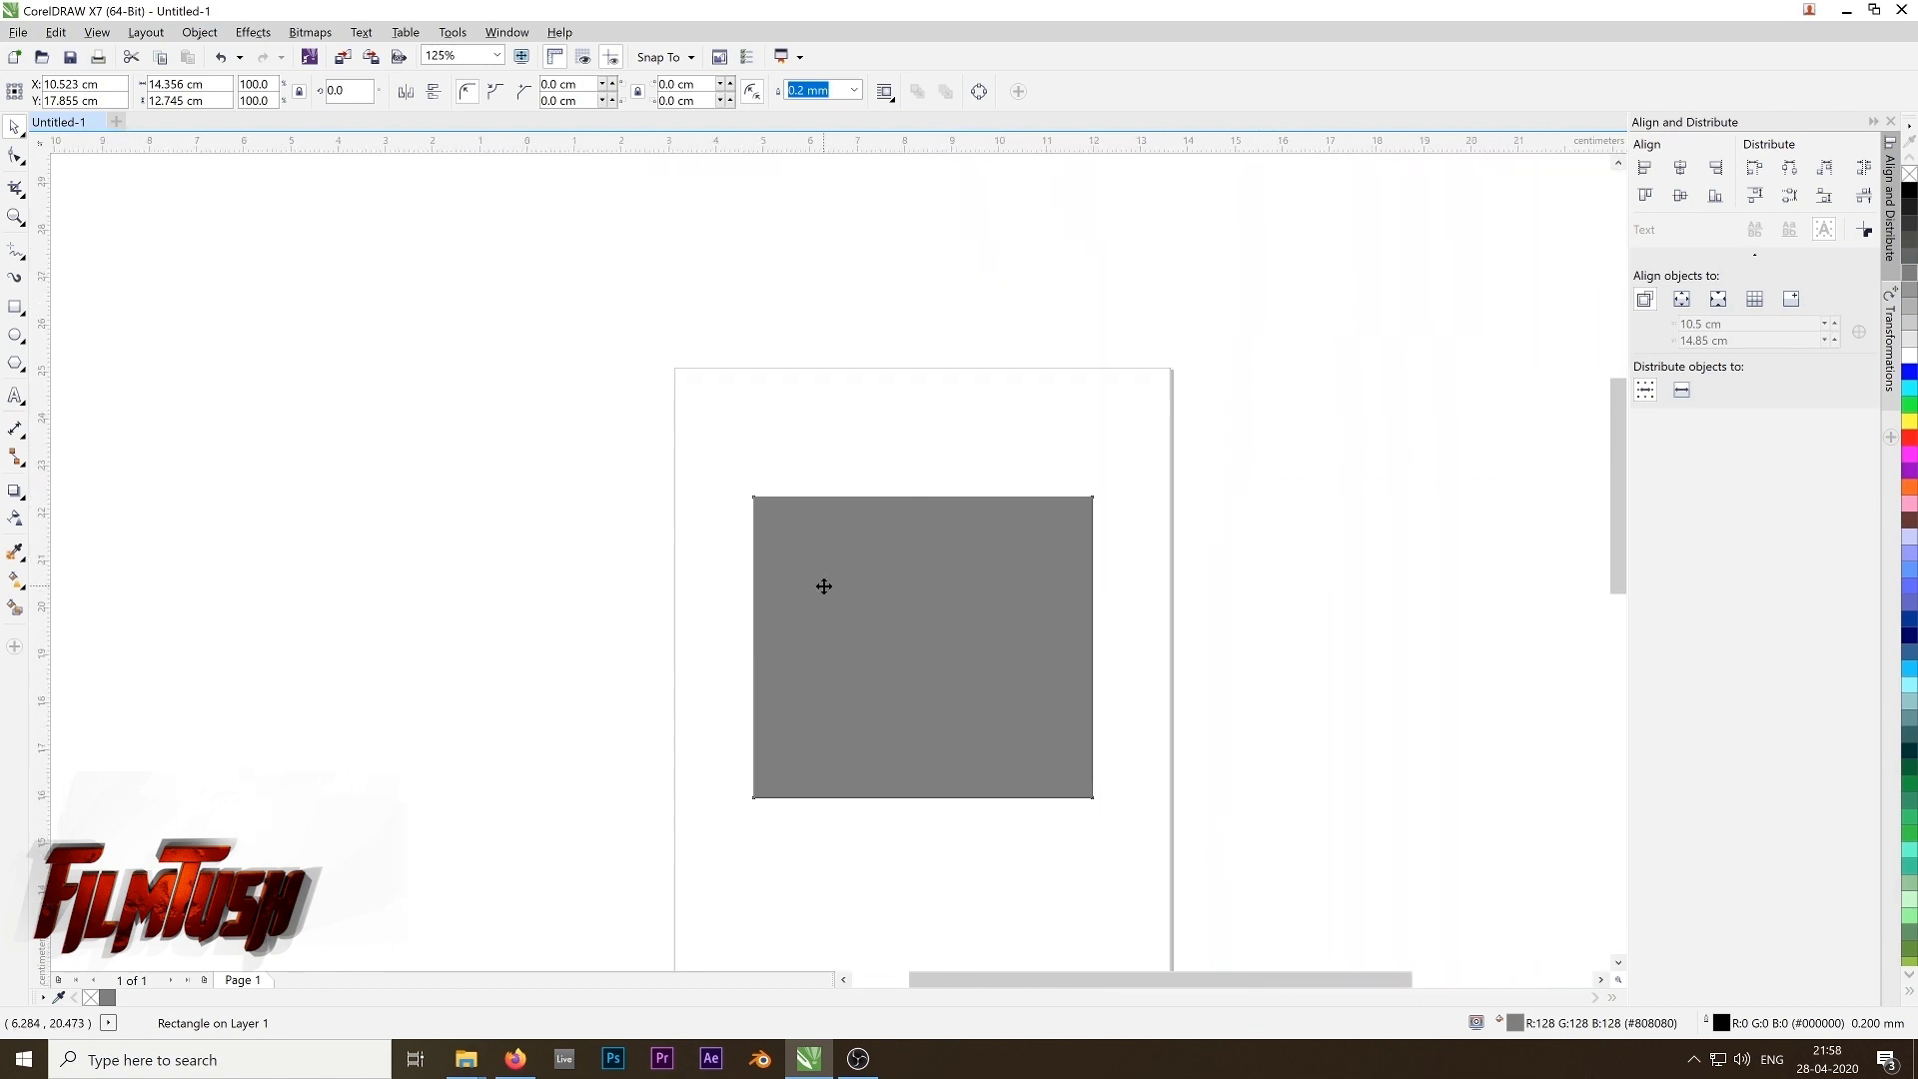
pyautogui.scroll(-1, 883, 569)
pyautogui.rightClick(1909, 437)
pyautogui.scroll(3, 866, 271)
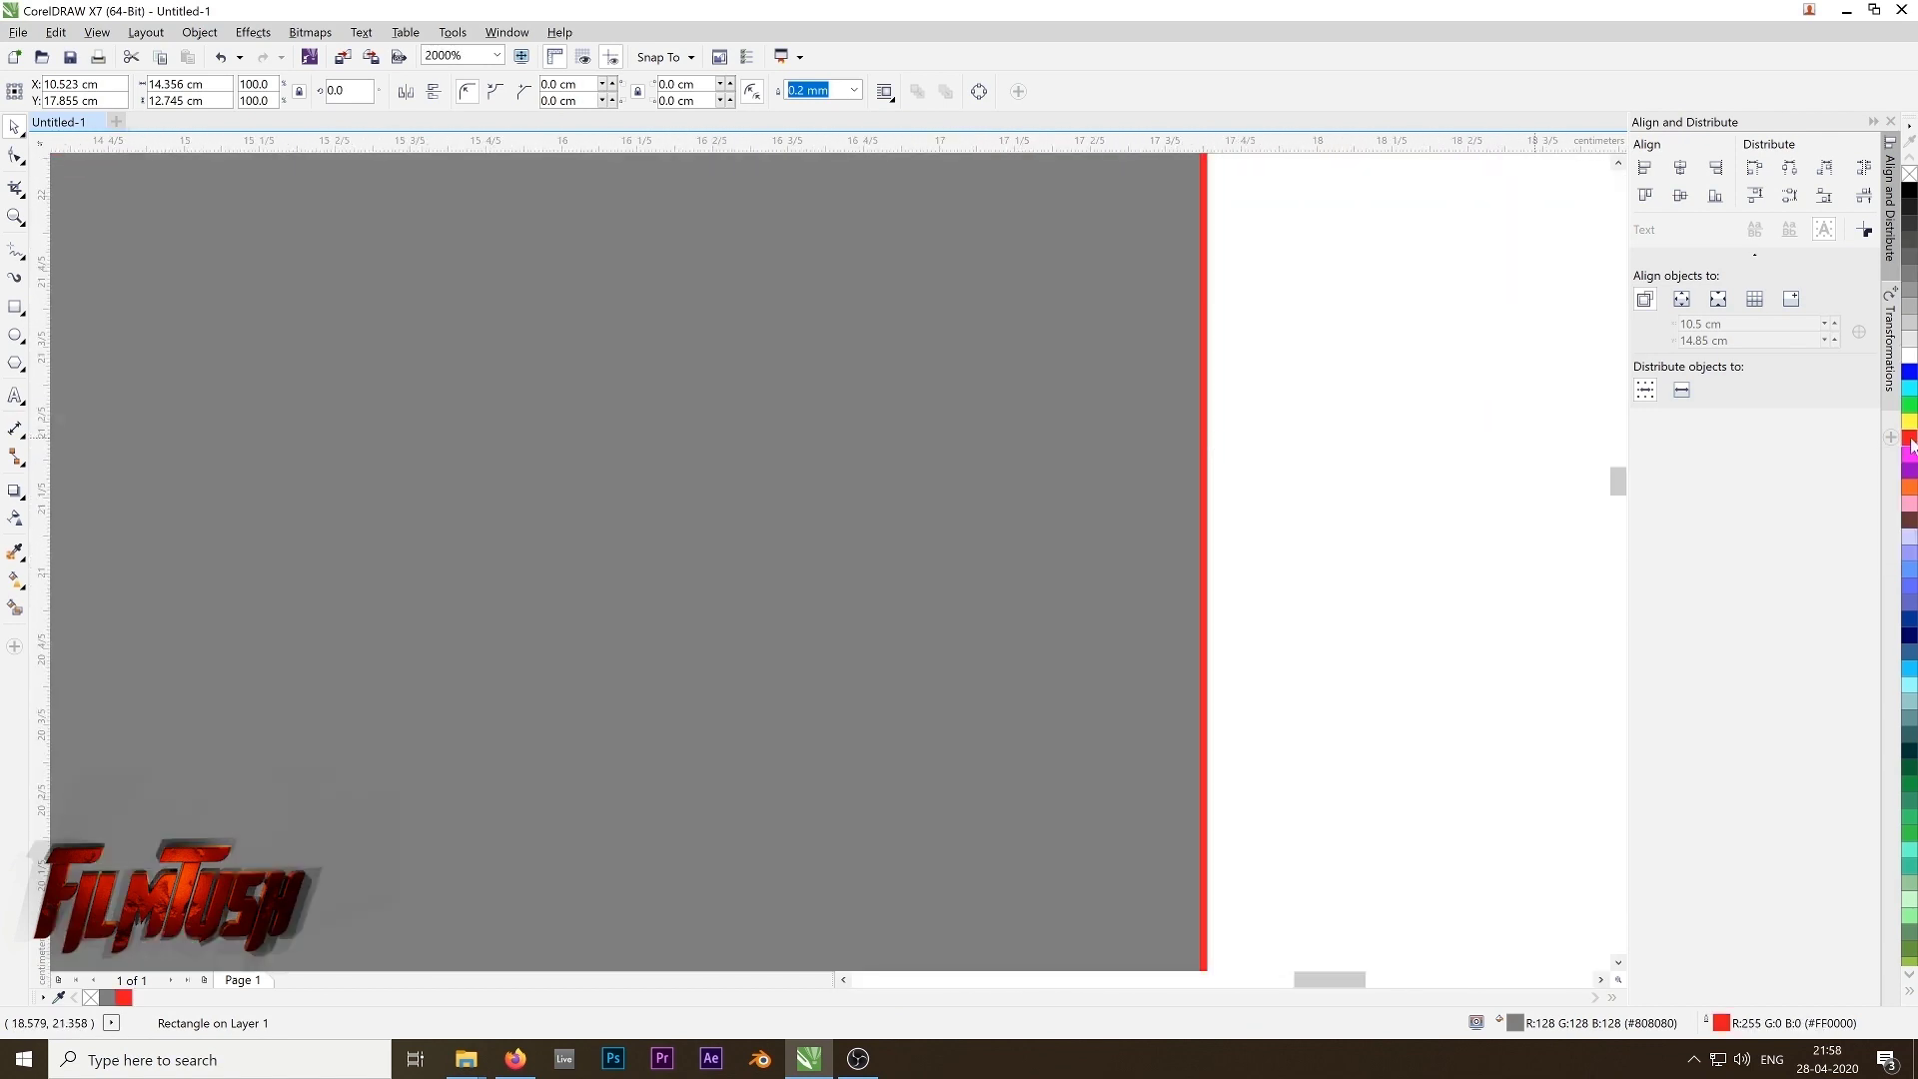
pyautogui.scroll(-3, 866, 270)
# Step: Try a 3.0 mm outline on the rectangle and reduce its width to 1 mm
pyautogui.click(854, 90)
pyautogui.click(813, 269)
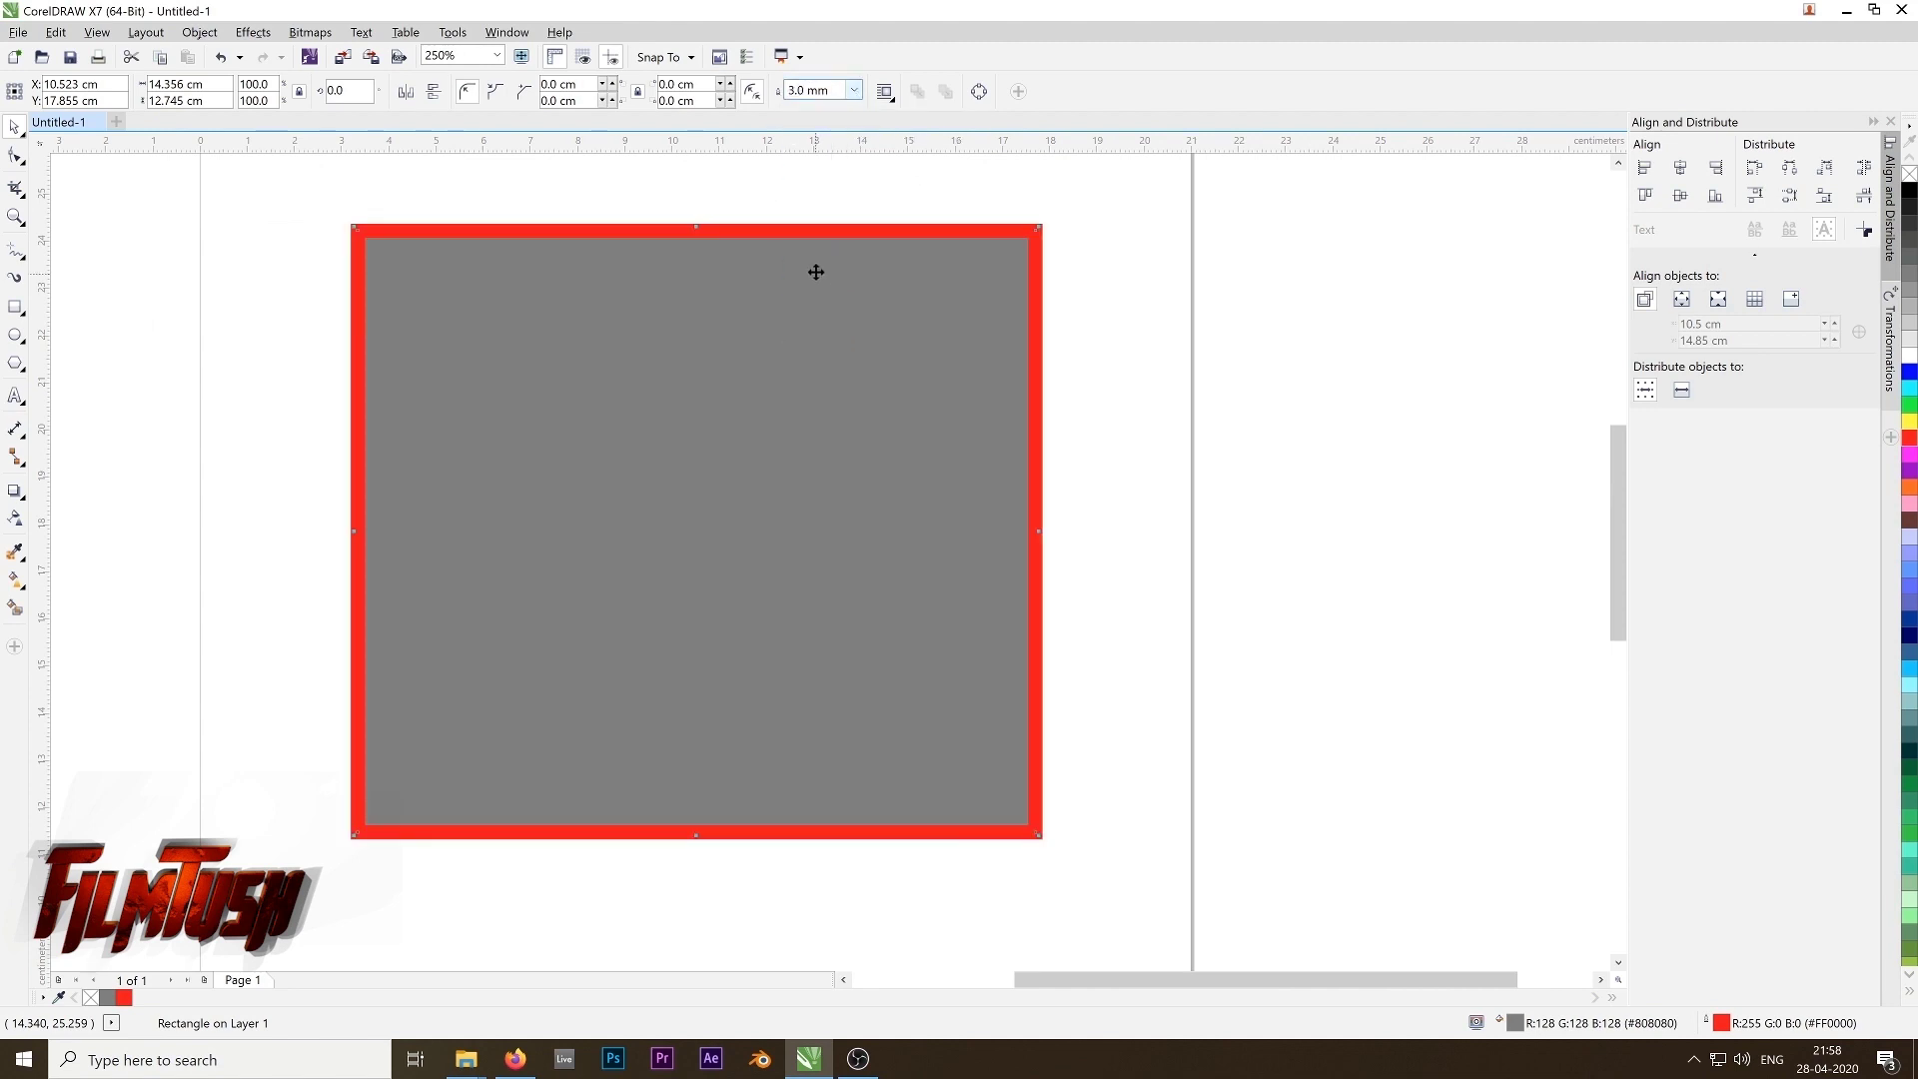
pyautogui.write('1')
pyautogui.press('Return')
pyautogui.scroll(-2, 661, 526)
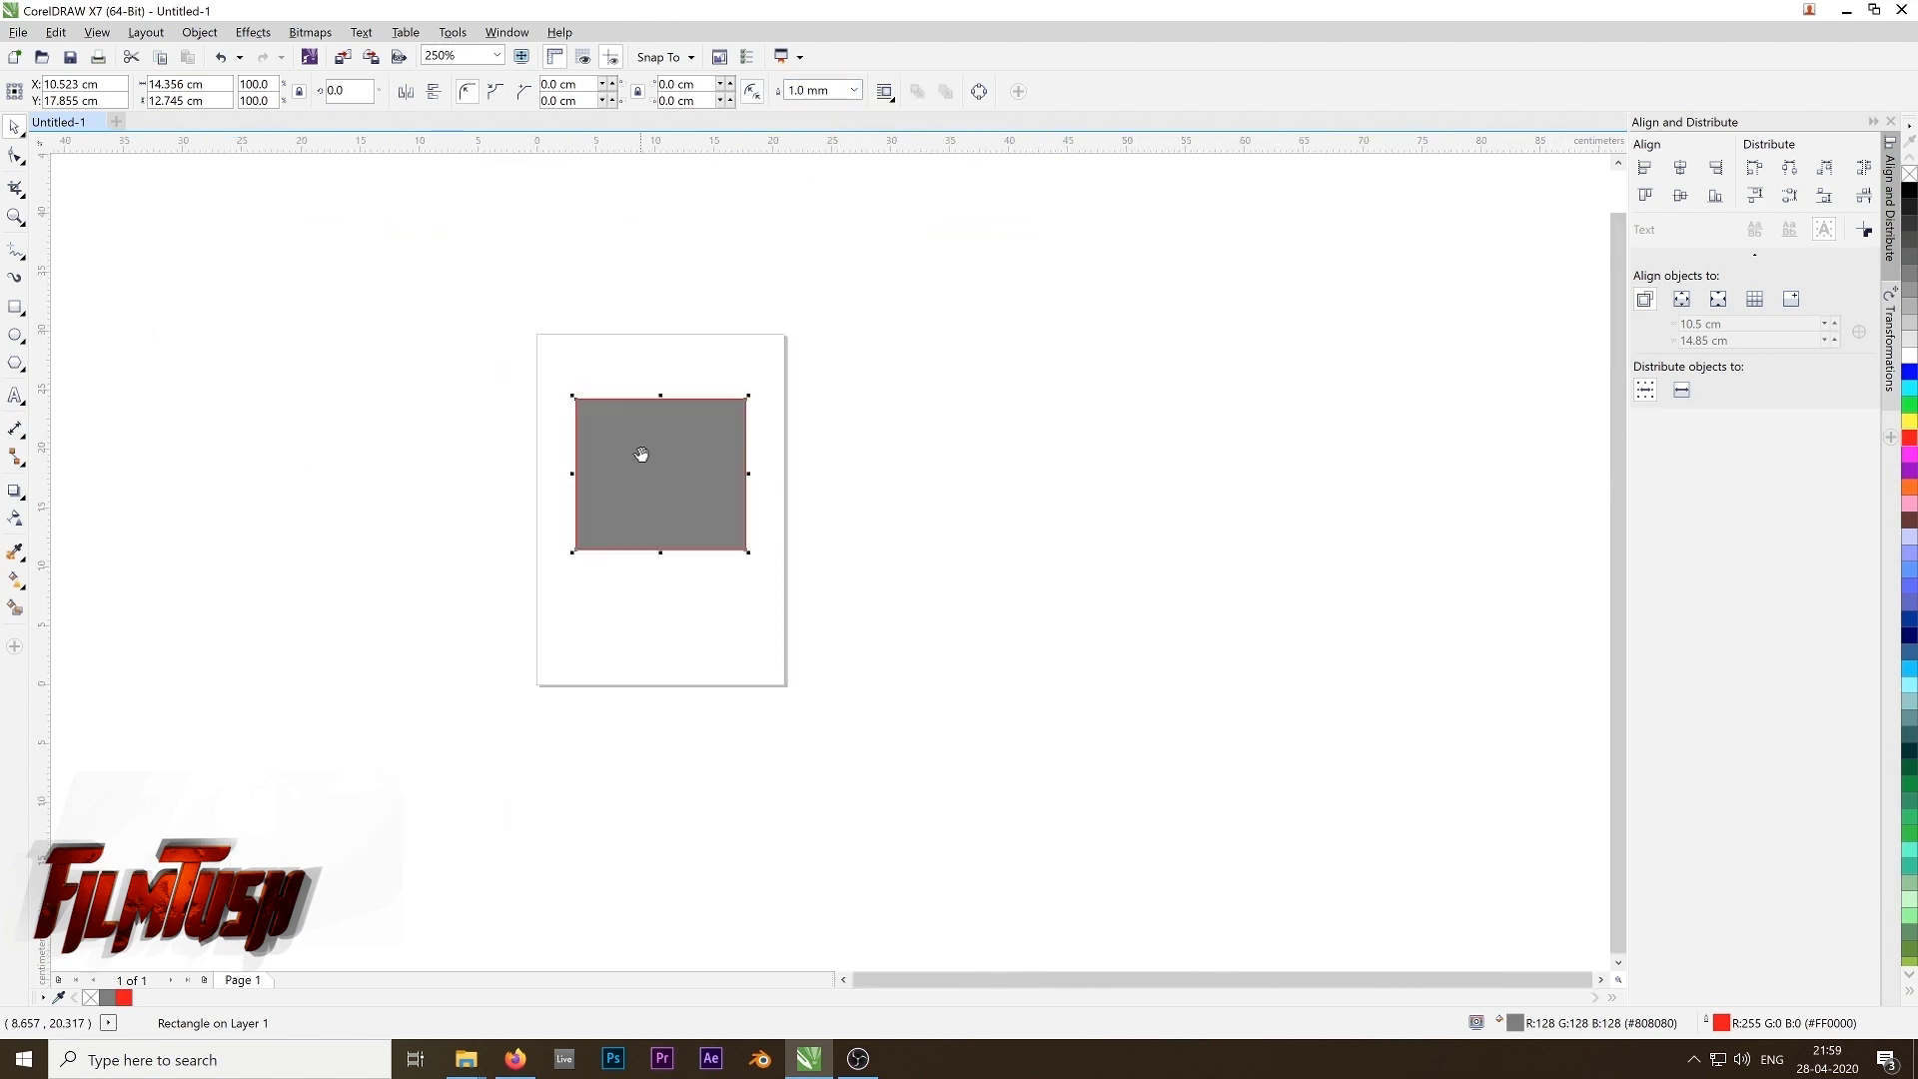
# Step: Activate the Free Transform tool on the empty page
pyautogui.click(14, 127)
pyautogui.click(16, 188)
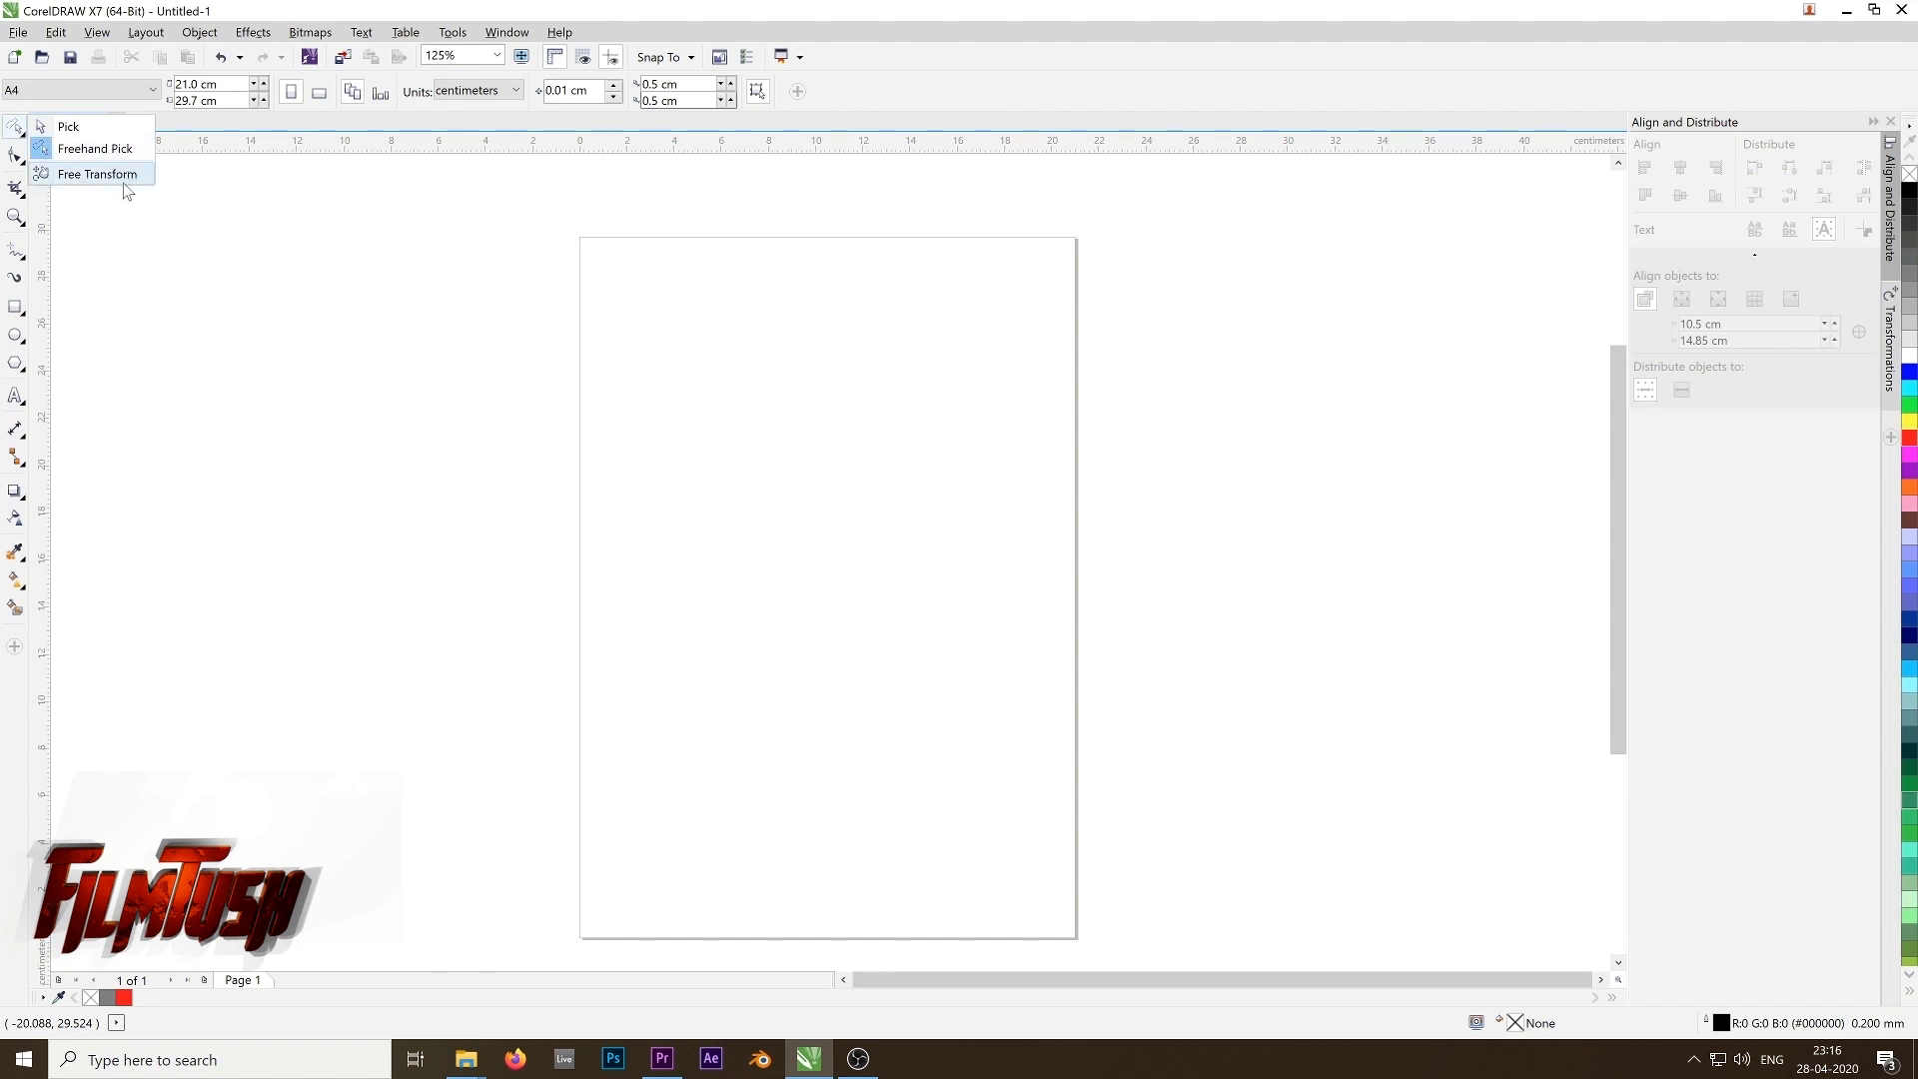
pyautogui.click(124, 179)
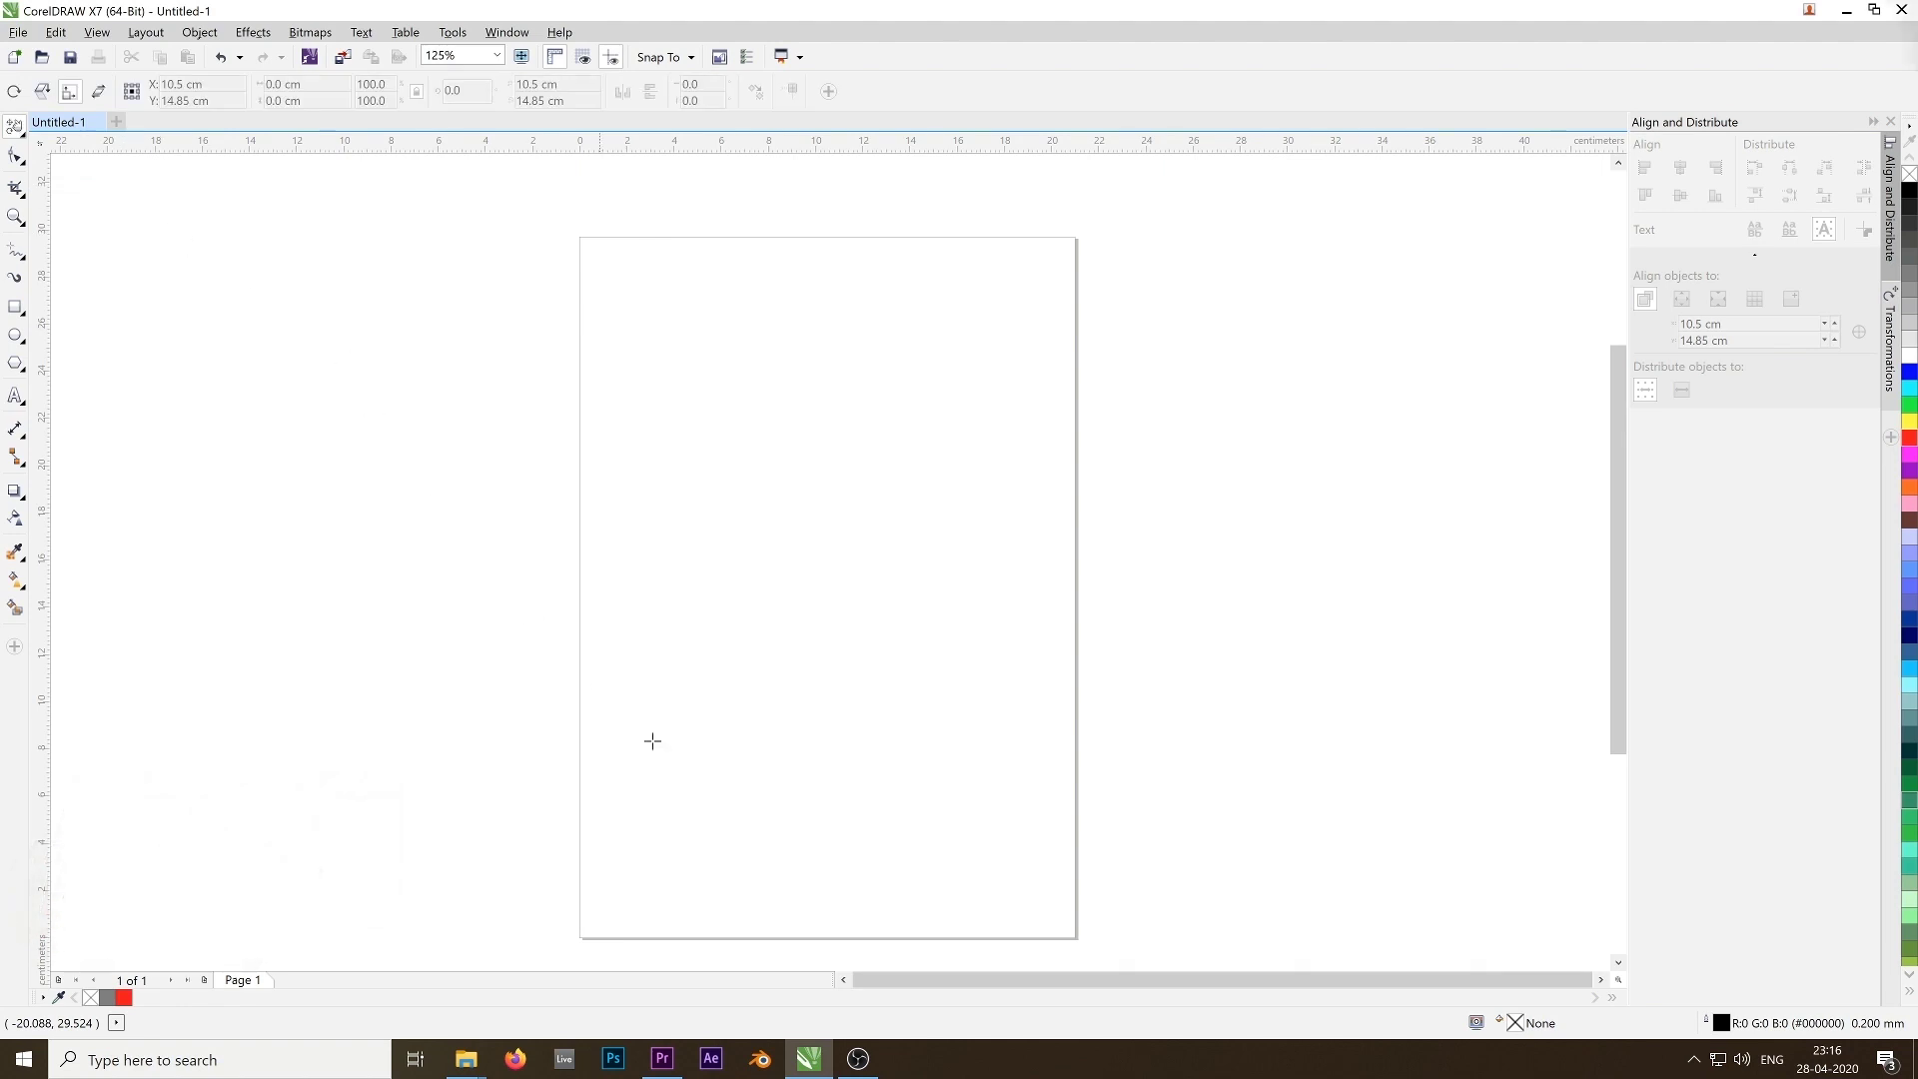